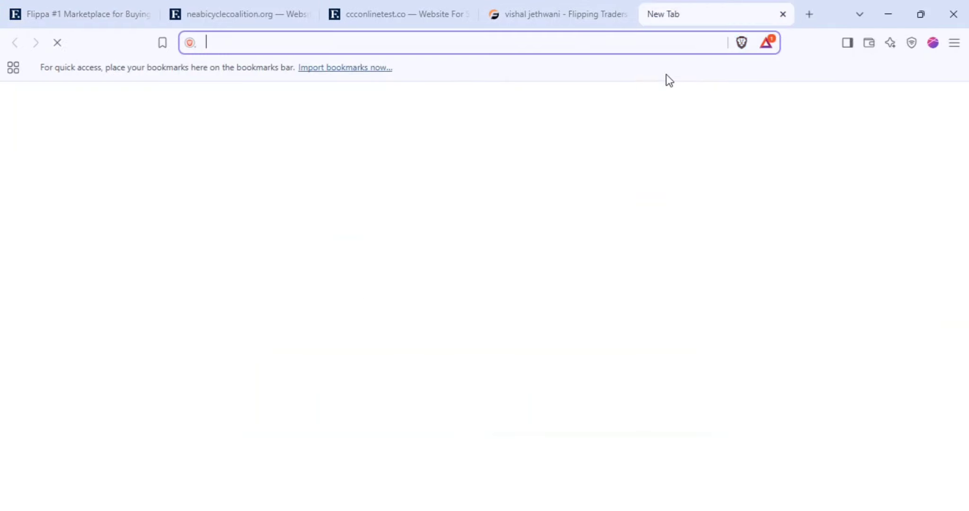
# Search Google for 'domain age checker' and open Duplichecker's Domain Age Checker result
pyautogui.write('goo')
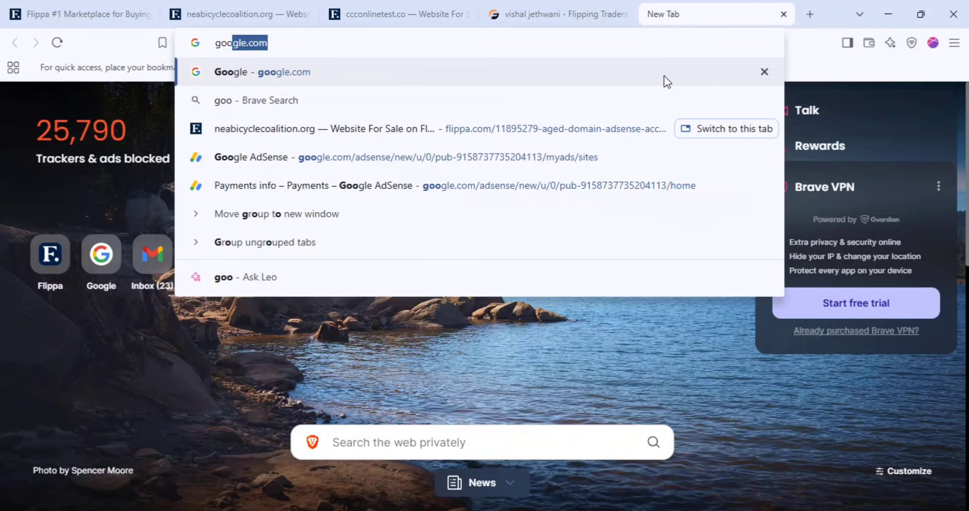
pyautogui.press('Return')
pyautogui.write('domain age')
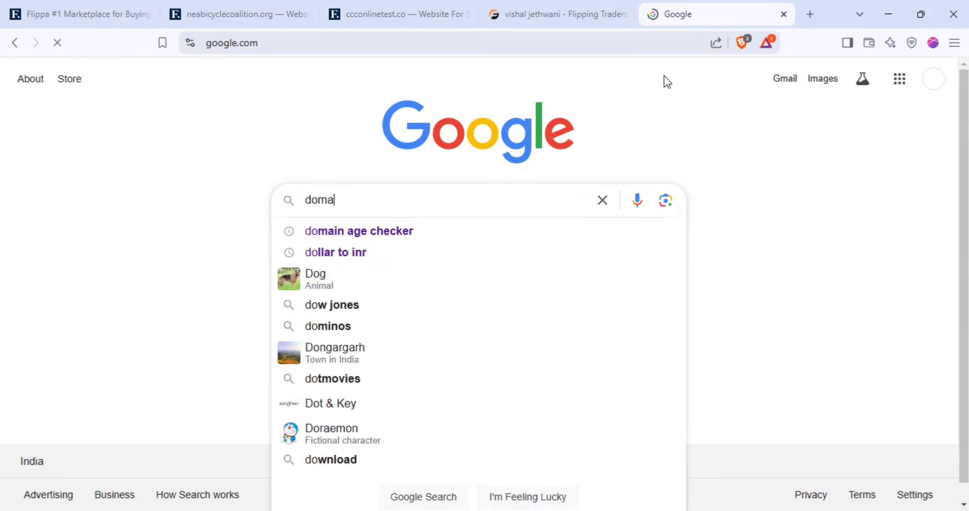
pyautogui.press('Down')
pyautogui.press('Return')
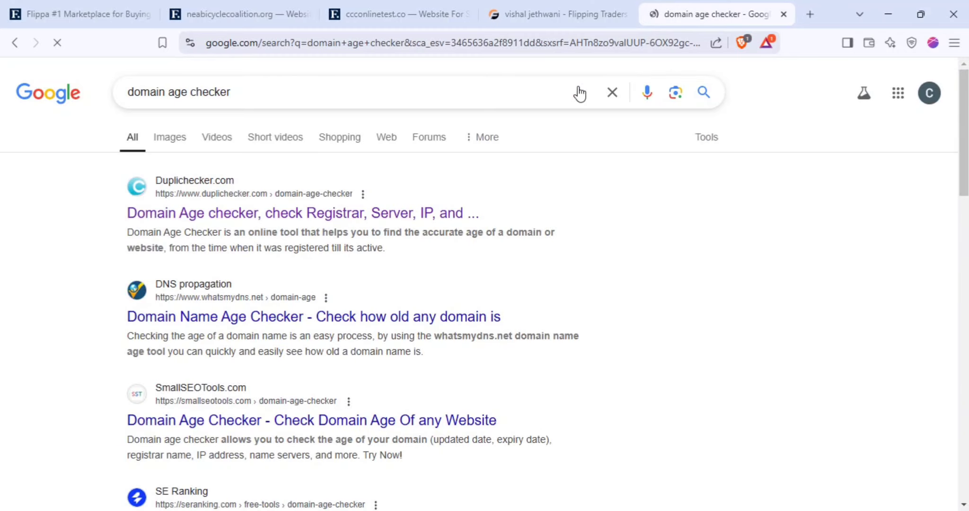
pyautogui.click(291, 213)
# Review the start-date question on the Flippa listing form, then return to the age checker
pyautogui.click(117, 2)
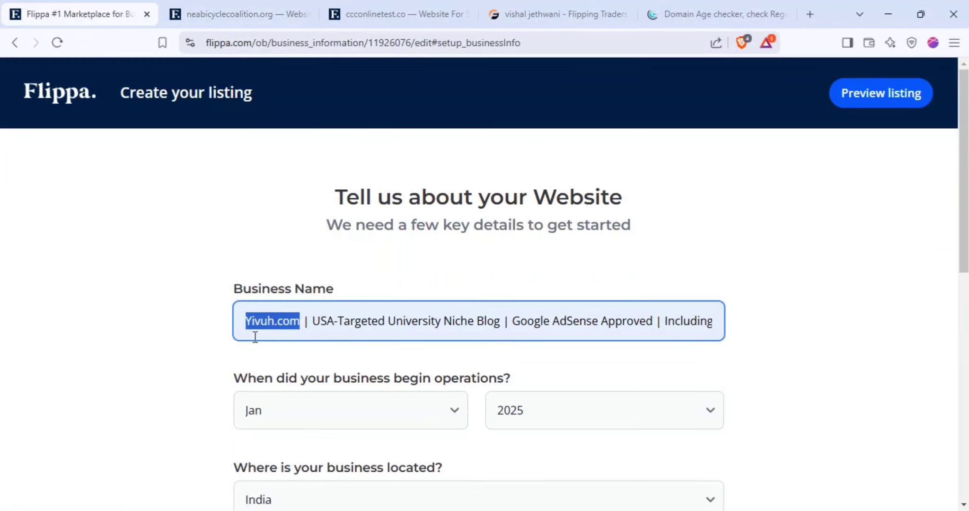
pyautogui.scroll(-2, 160, 373)
pyautogui.doubleClick(307, 310)
pyautogui.tripleClick(307, 310)
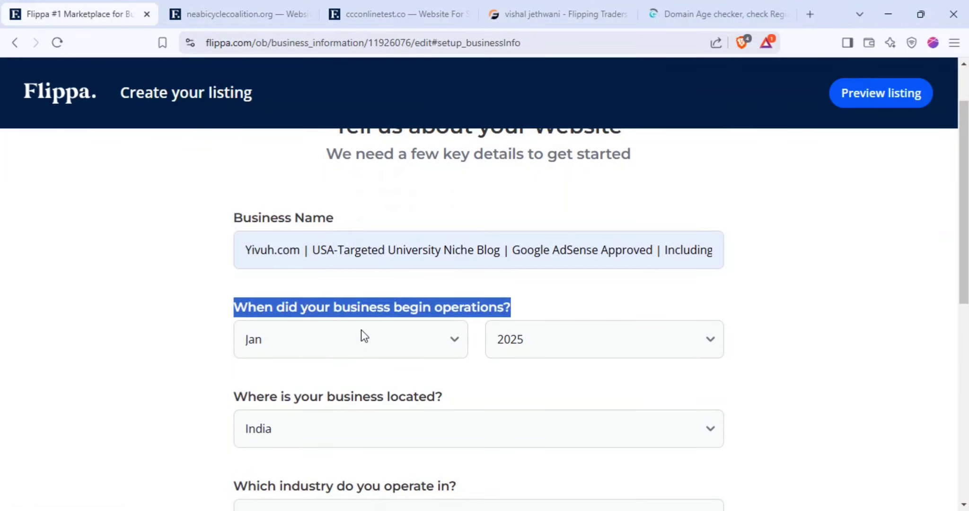
pyautogui.click(690, 6)
pyautogui.write('Yivuh.com')
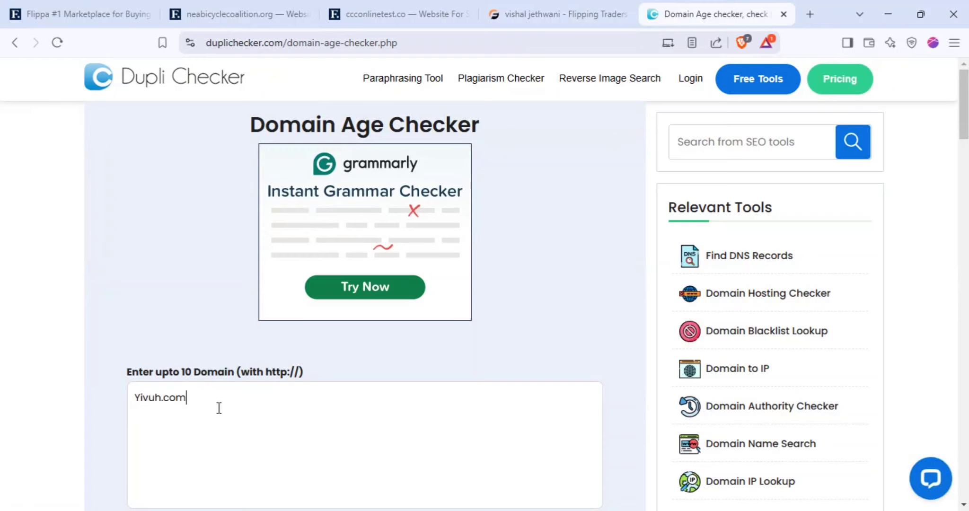
pyautogui.press('Home')
pyautogui.write('https://')
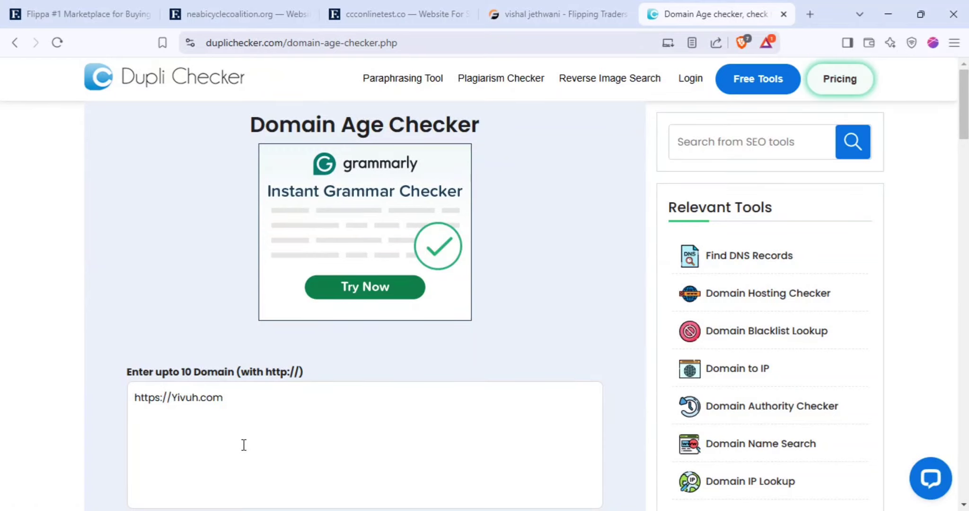
pyautogui.scroll(-5, 242, 443)
pyautogui.click(268, 401)
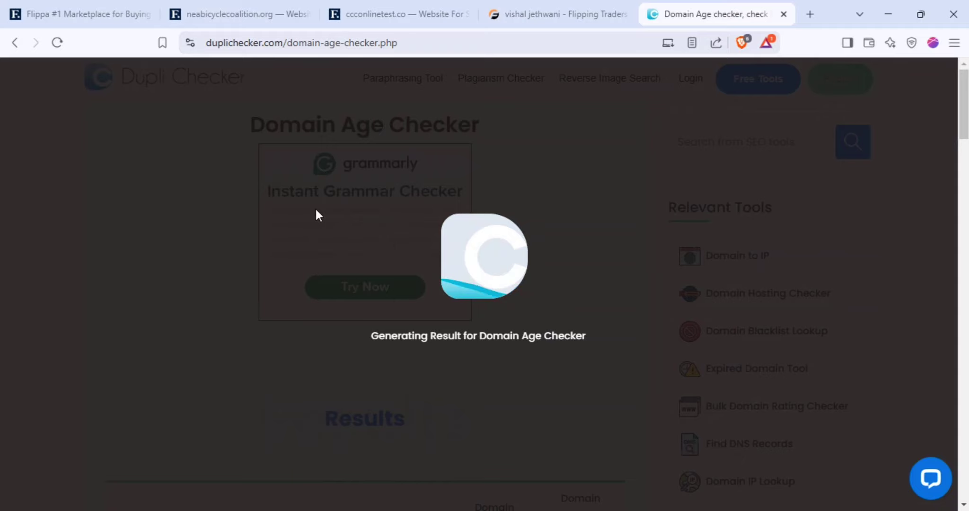
# Note the 2024-11-18 creation date, then go back to Flippa's start-month list
pyautogui.scroll(-5, 350, 230)
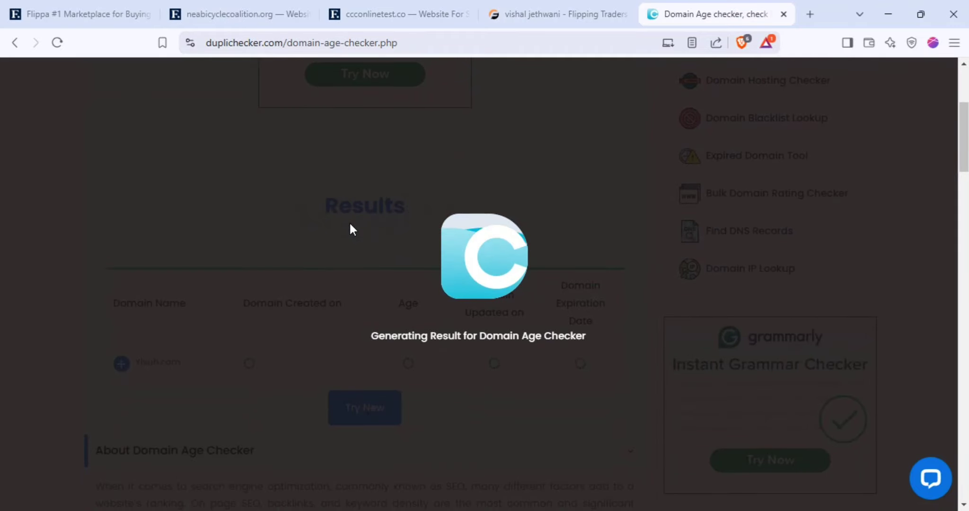
pyautogui.scroll(-1, 331, 241)
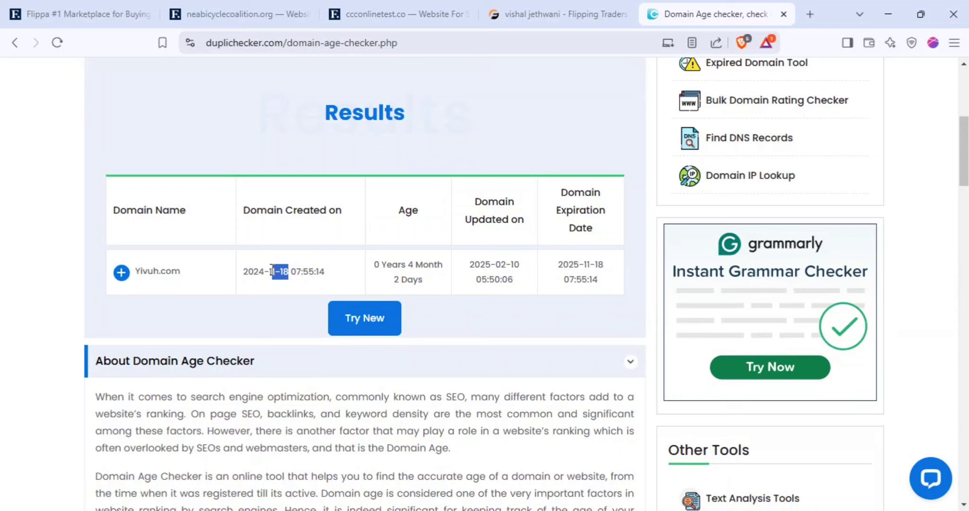
pyautogui.moveTo(271, 271); pyautogui.dragTo(238, 280)
pyautogui.moveTo(278, 273); pyautogui.dragTo(233, 273)
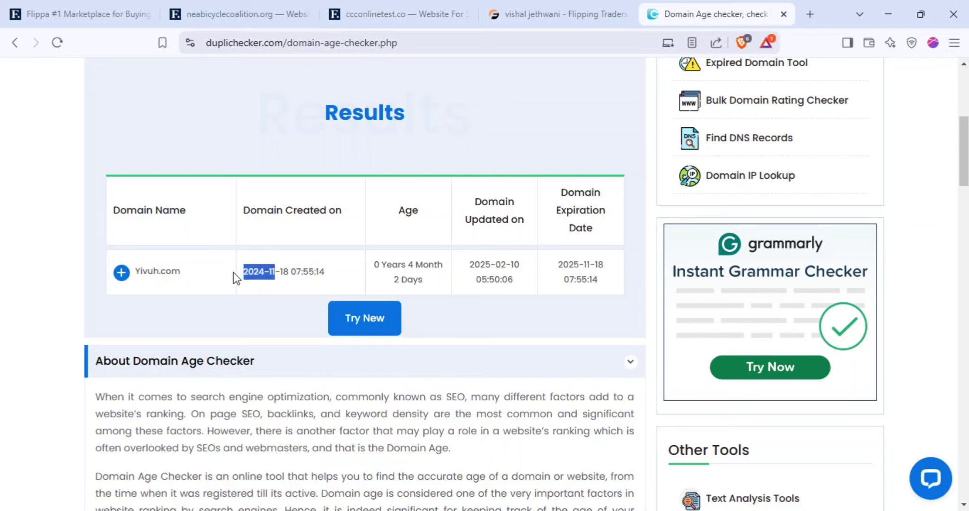
pyautogui.click(112, 8)
pyautogui.click(353, 353)
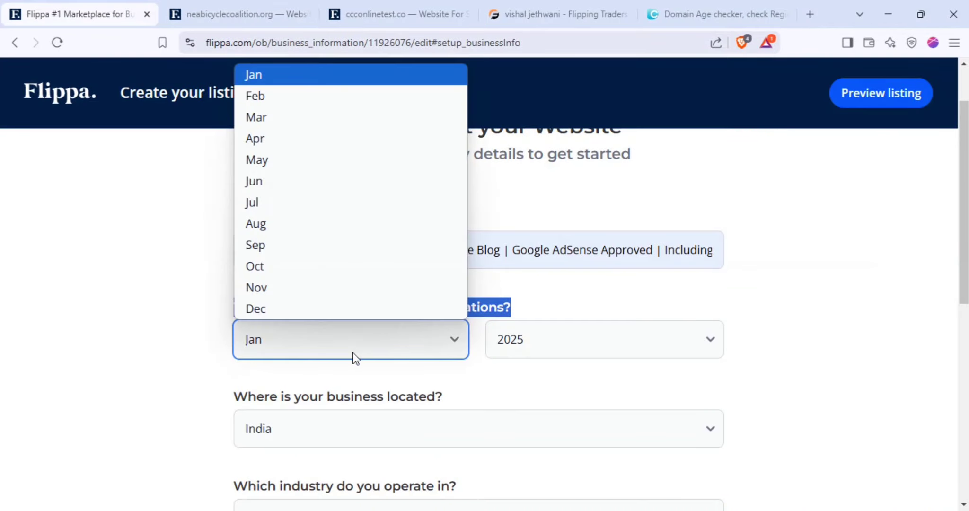
# Set the business start date to Nov 2024
pyautogui.click(316, 297)
pyautogui.click(523, 337)
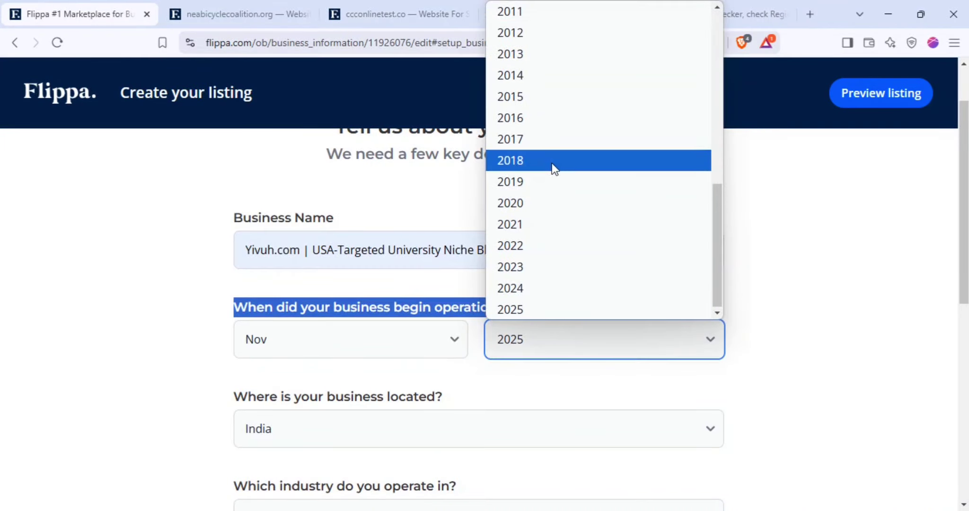
pyautogui.click(541, 288)
pyautogui.click(804, 295)
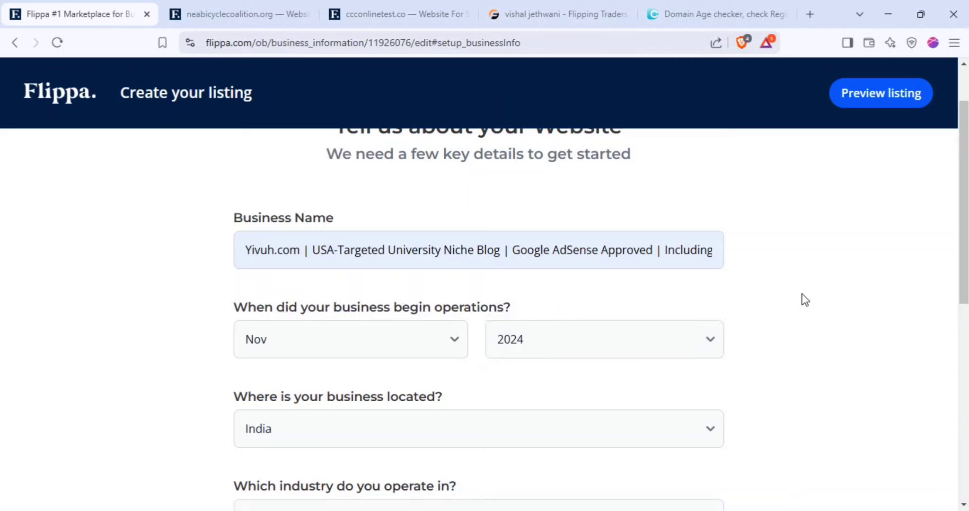
pyautogui.scroll(-3, 804, 298)
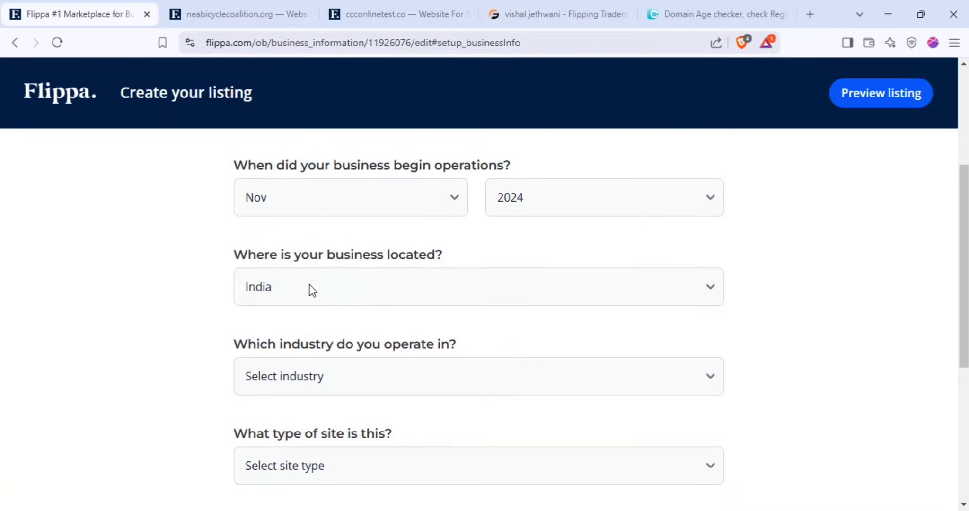
# Set the business location to United States
pyautogui.click(319, 296)
pyautogui.scroll(2, 320, 288)
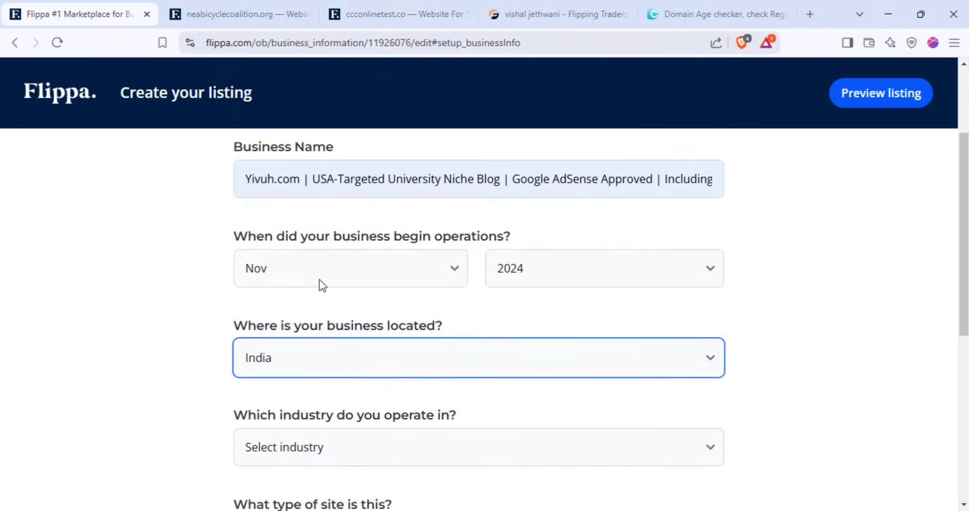
pyautogui.click(354, 374)
pyautogui.scroll(8, 324, 217)
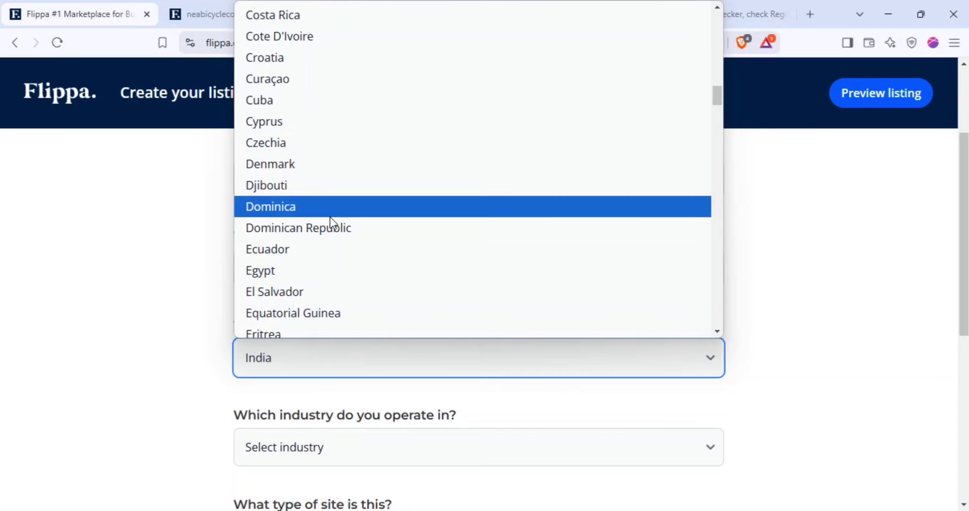
pyautogui.press('u')
pyautogui.press('u')
pyautogui.press('u')
pyautogui.press('u')
pyautogui.press('u')
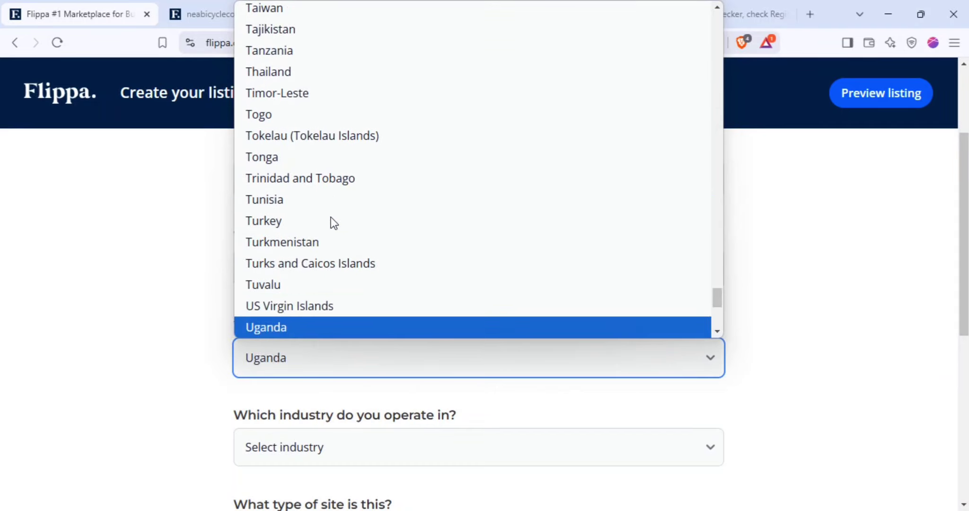
pyautogui.press('u')
pyautogui.press('u')
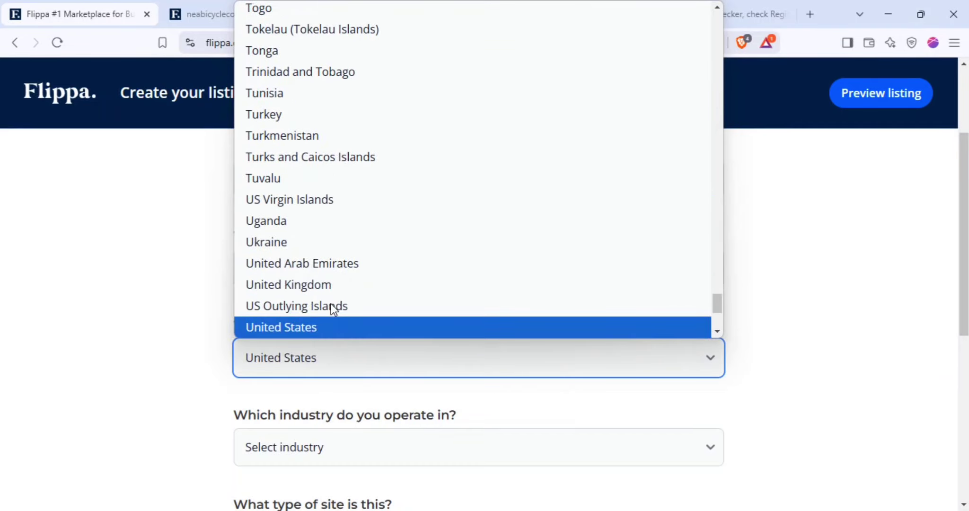
pyautogui.click(333, 327)
pyautogui.click(862, 349)
# Look over the niche description in the business name field
pyautogui.scroll(2, 800, 331)
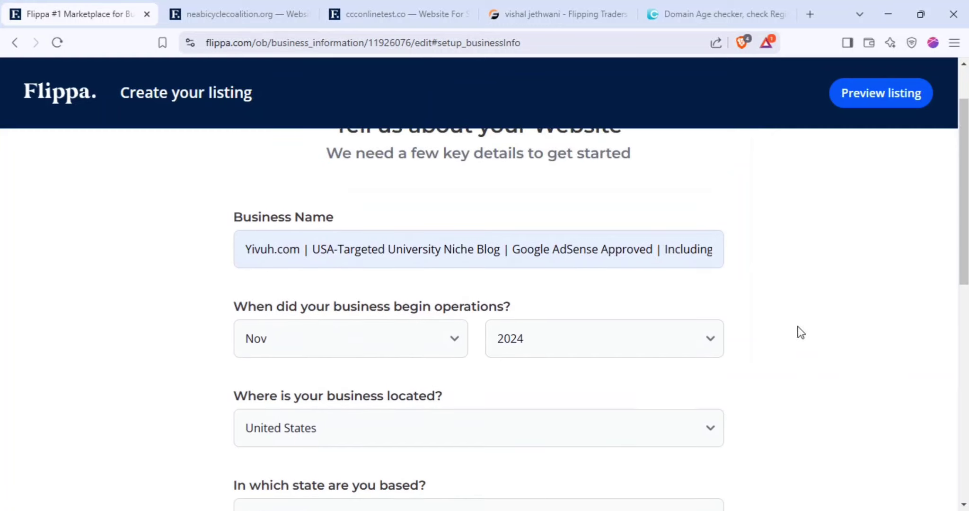
pyautogui.moveTo(317, 249); pyautogui.dragTo(408, 250)
pyautogui.moveTo(386, 250); pyautogui.dragTo(434, 253)
pyautogui.click(427, 251)
pyautogui.moveTo(313, 250); pyautogui.dragTo(510, 254)
pyautogui.click(752, 283)
# Set the business state to Alabama
pyautogui.scroll(-3, 284, 308)
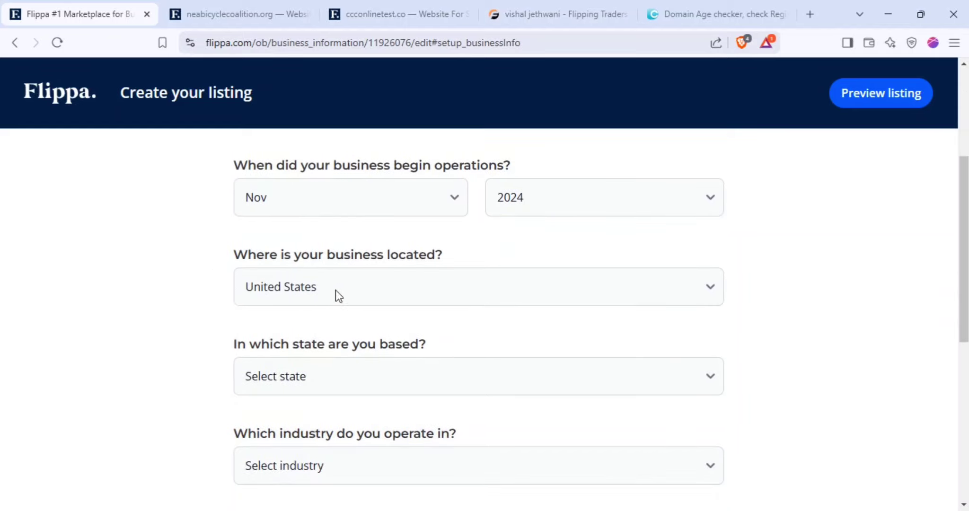
pyautogui.scroll(-2, 313, 308)
pyautogui.click(321, 305)
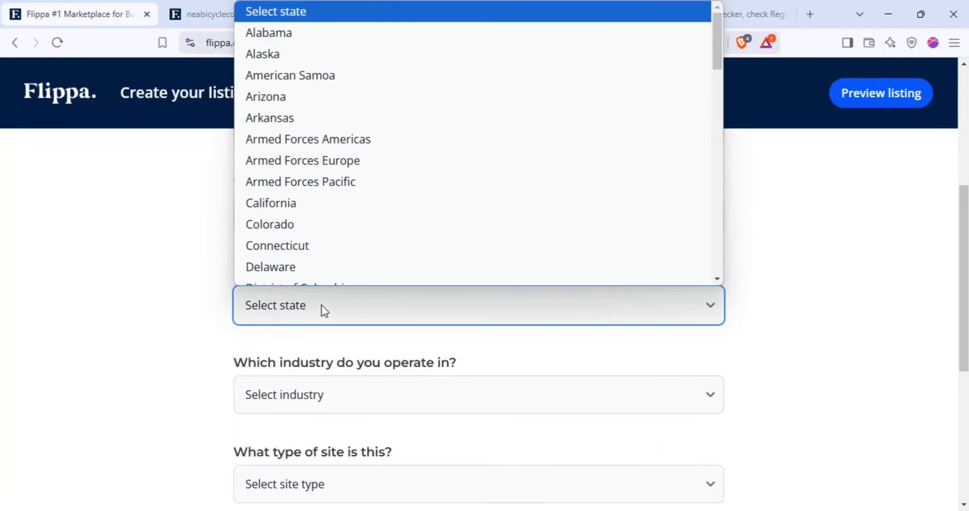
pyautogui.scroll(3, 203, 142)
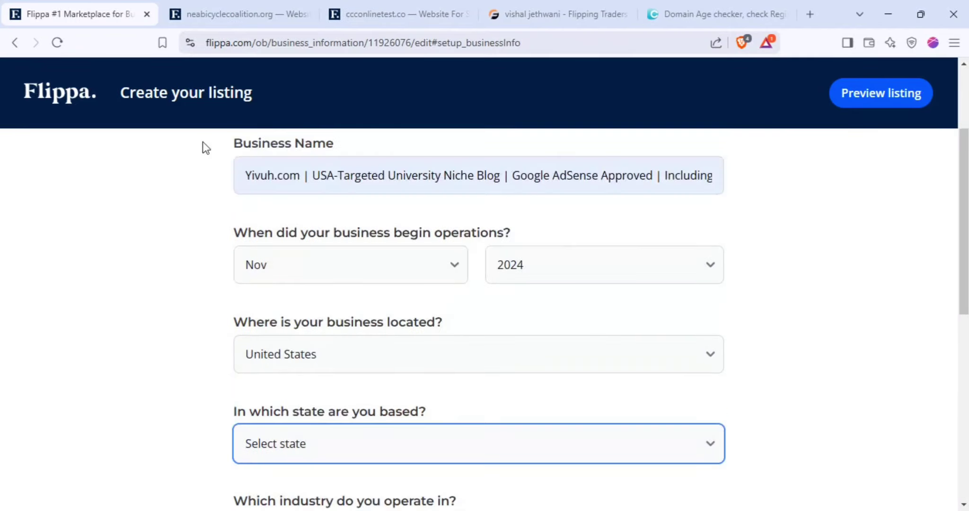
pyautogui.click(305, 432)
pyautogui.click(313, 38)
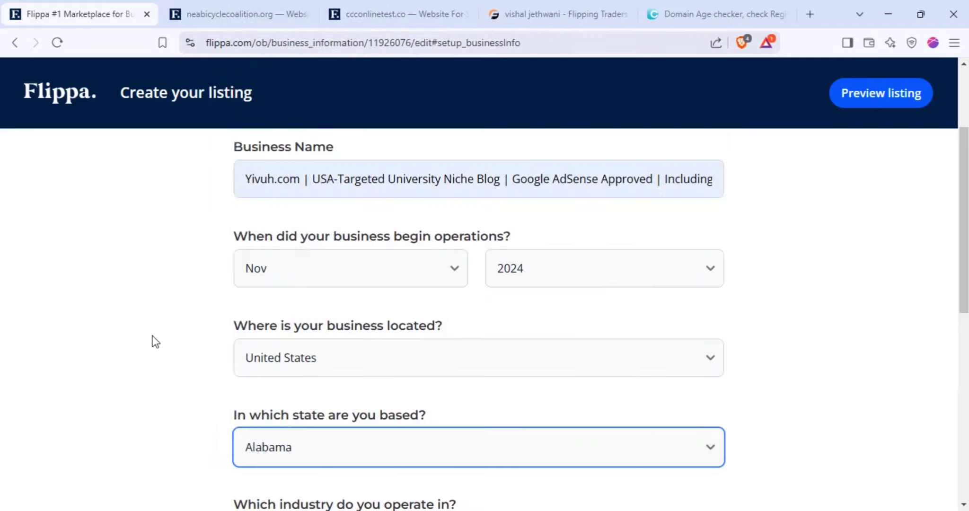
# Choose Education as the industry
pyautogui.scroll(-4, 162, 342)
pyautogui.click(354, 327)
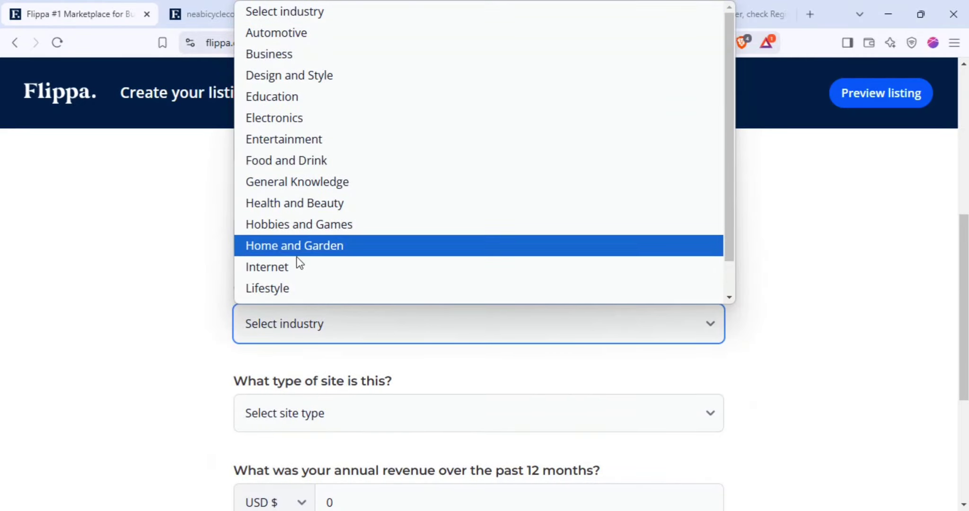
pyautogui.click(286, 105)
pyautogui.scroll(-1, 138, 232)
pyautogui.press('Tab')
# Pick Colleges and Courses as sub-industry and Blog as site type, then continue
pyautogui.scroll(-1, 284, 331)
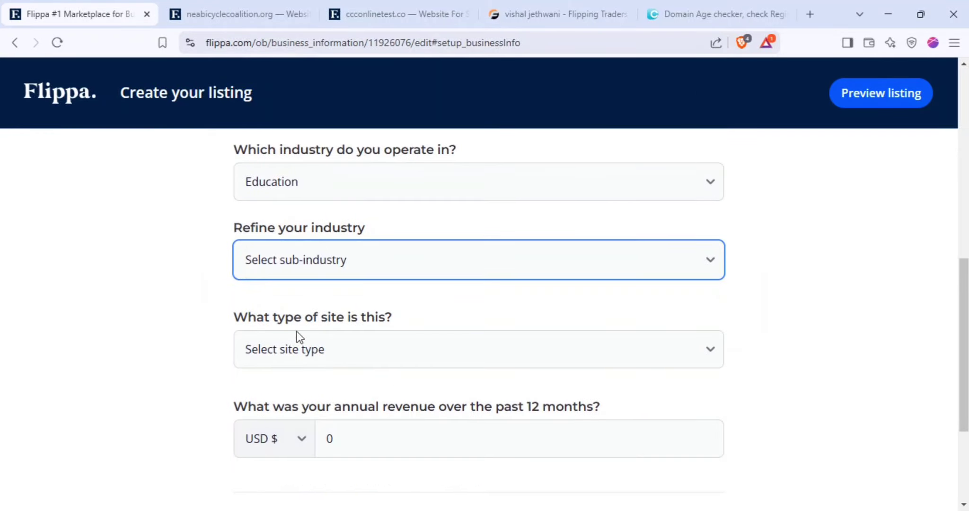
pyautogui.click(317, 264)
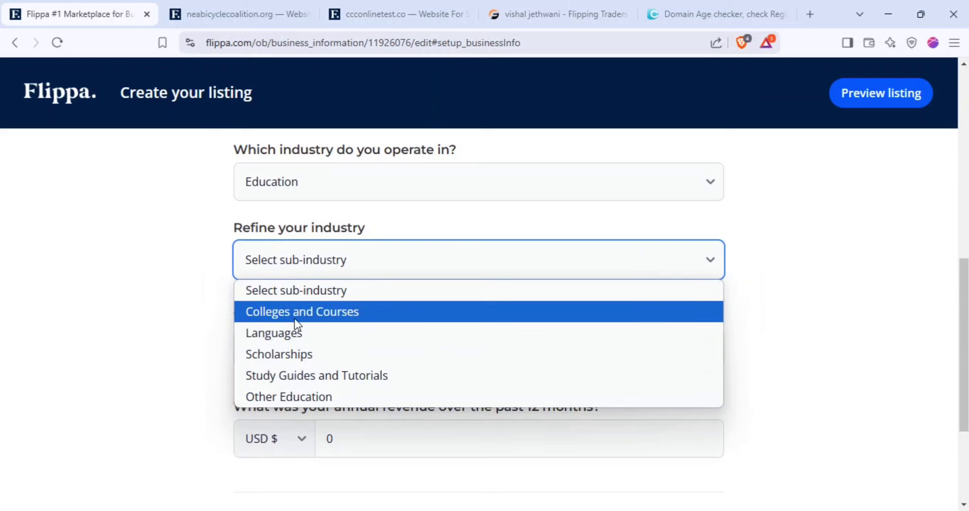
pyautogui.click(309, 322)
pyautogui.scroll(-3, 219, 353)
pyautogui.scroll(2, 246, 331)
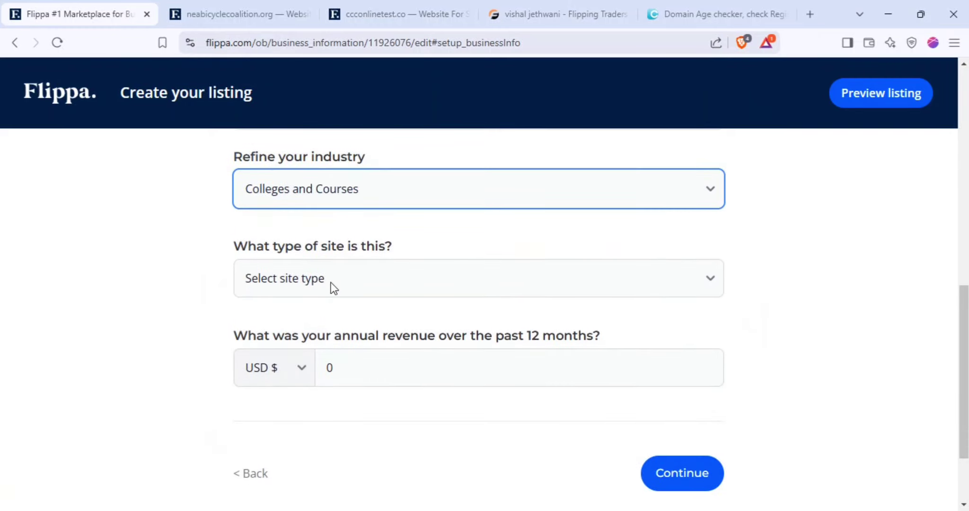
pyautogui.click(331, 283)
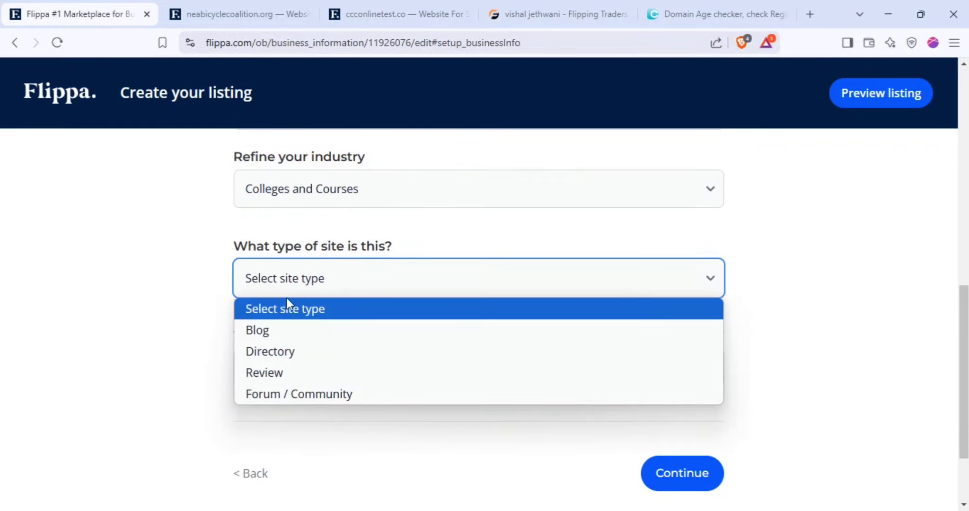
pyautogui.click(277, 337)
pyautogui.click(700, 475)
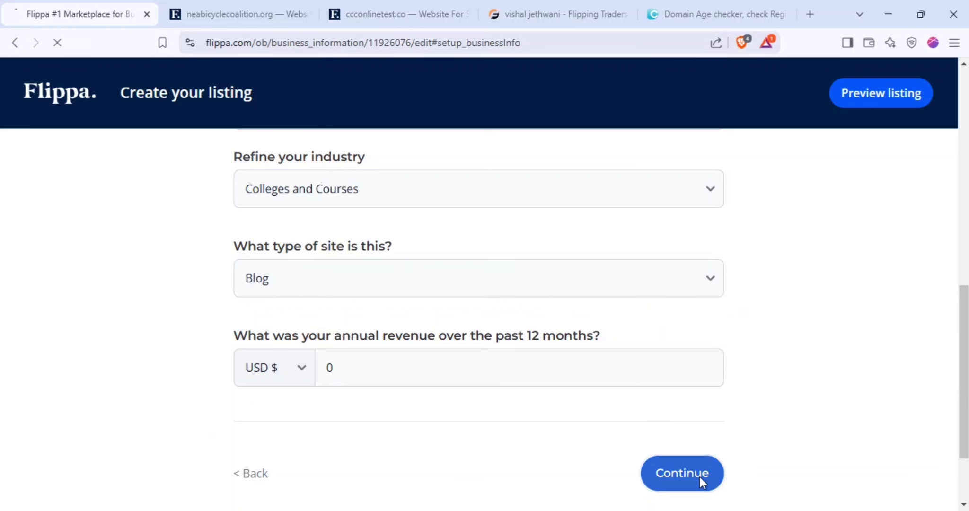
# Load yivuh.com in a new tab beside Flippa and dismiss the notification prompt
pyautogui.click(809, 14)
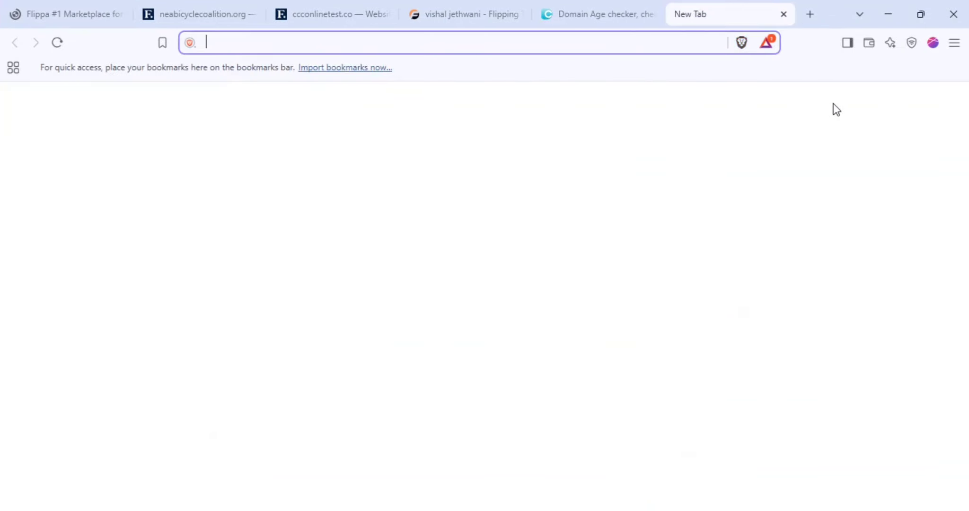
pyautogui.write('yiv')
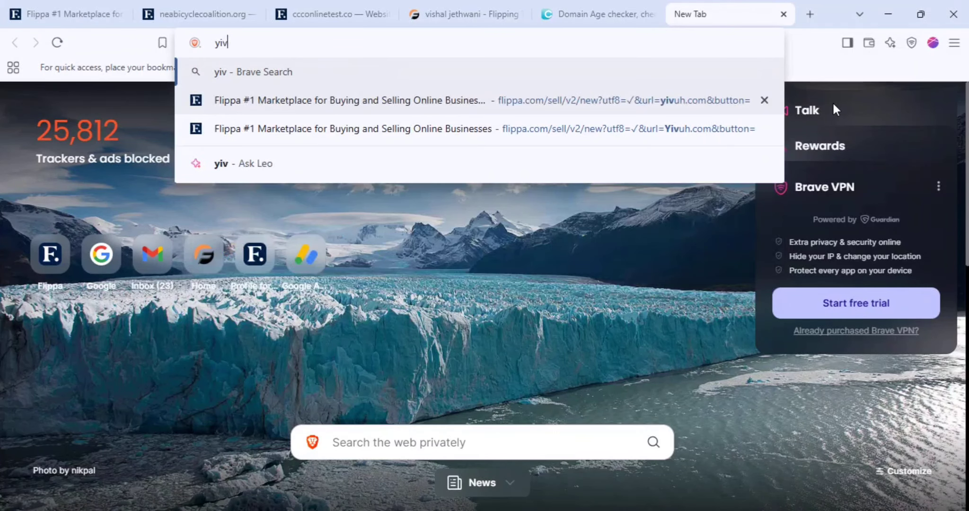
pyautogui.write('uh.com')
pyautogui.press('Return')
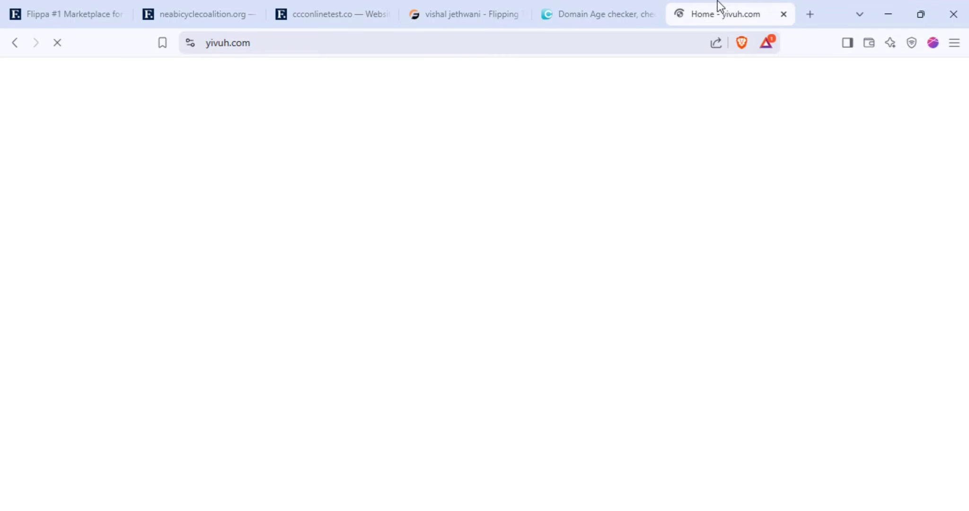
pyautogui.moveTo(718, 7); pyautogui.dragTo(218, 1)
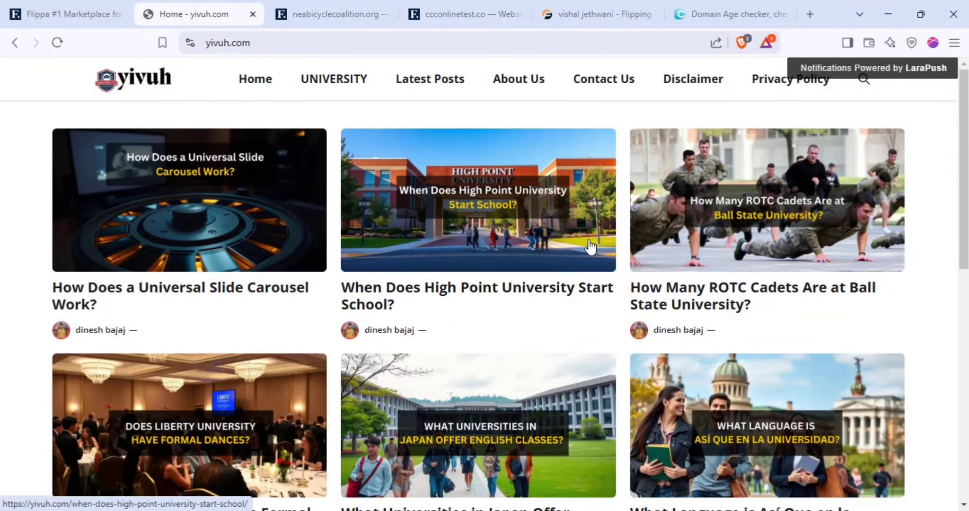
pyautogui.click(390, 77)
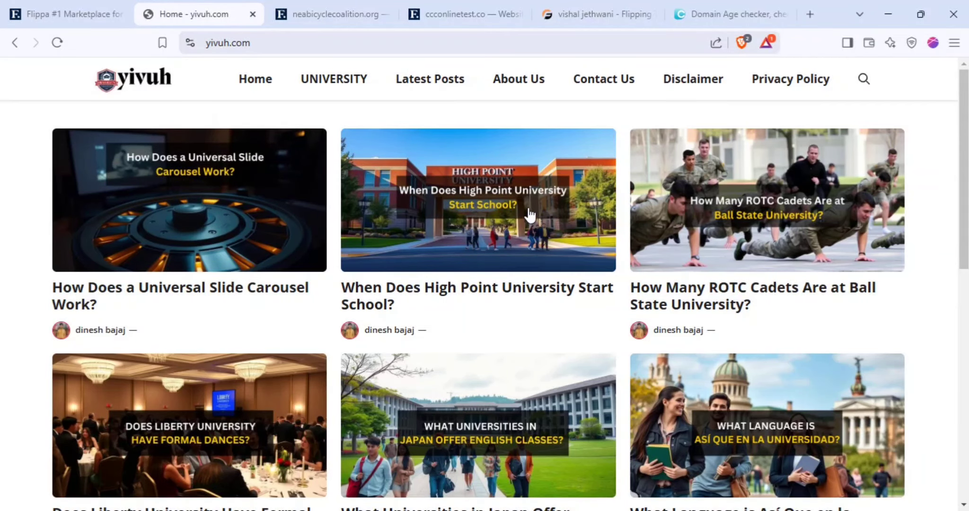
# Scroll through the yivuh.com homepage's university-themed blog posts
pyautogui.scroll(-3, 501, 242)
pyautogui.scroll(3, 521, 250)
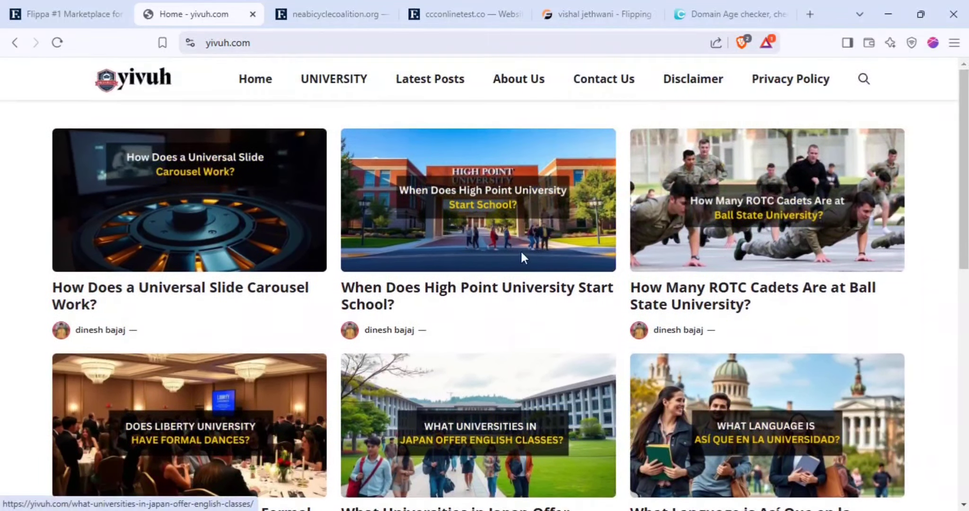
pyautogui.scroll(-5, 523, 252)
pyautogui.scroll(-5, 527, 258)
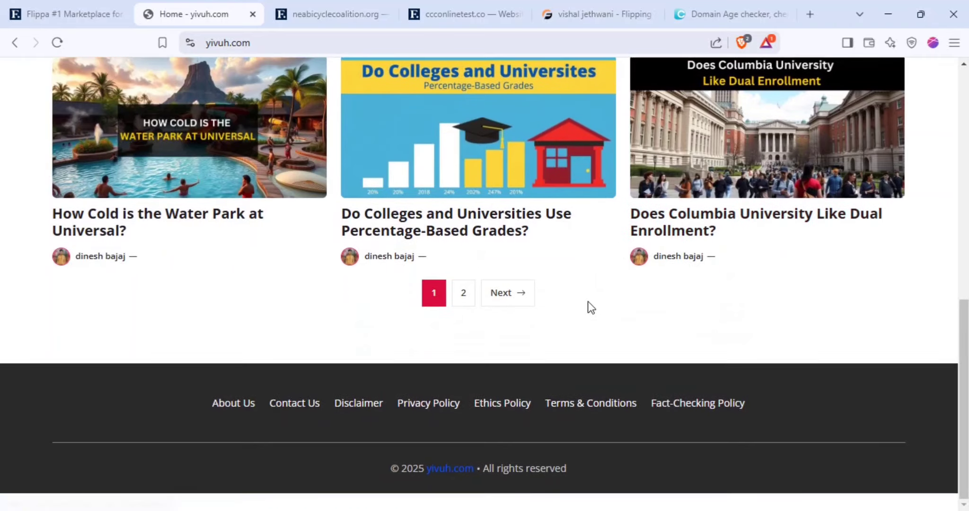
pyautogui.scroll(10, 588, 305)
pyautogui.scroll(-10, 633, 271)
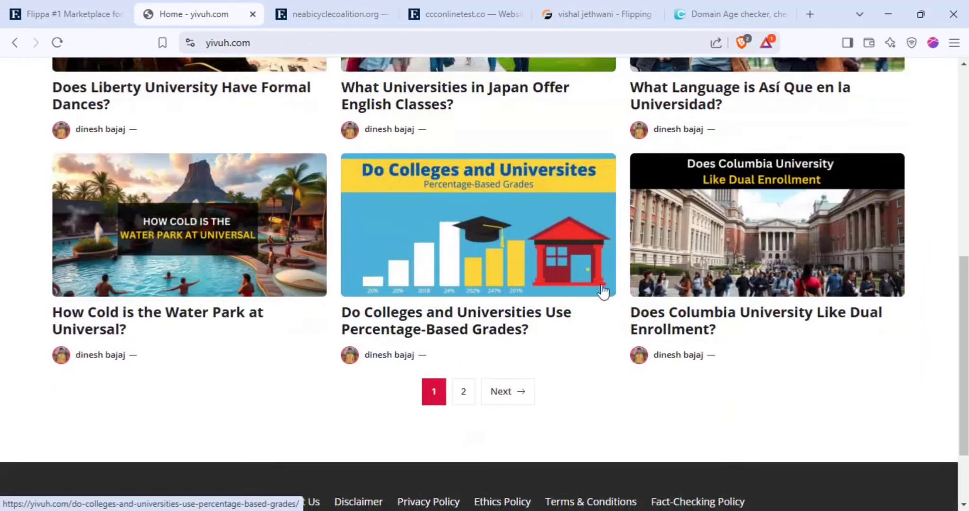
pyautogui.scroll(10, 534, 333)
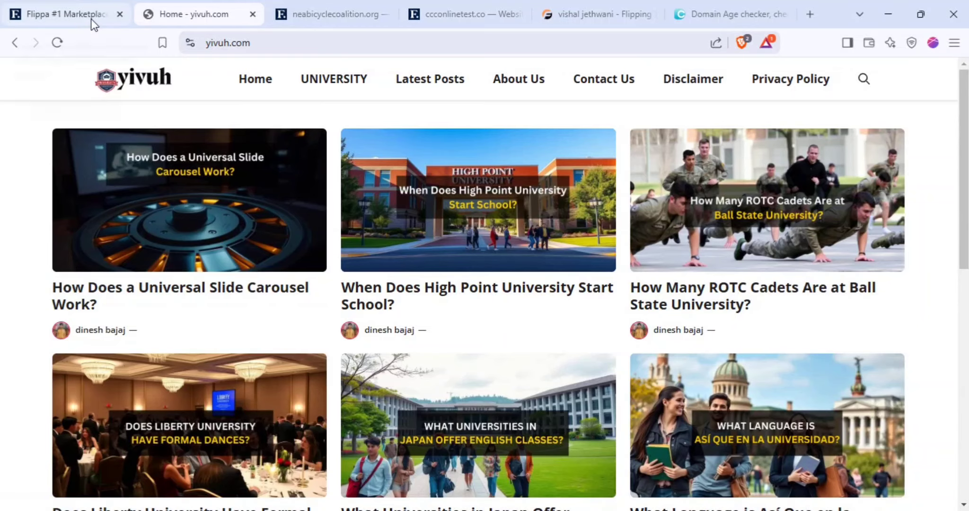
# Back in Flippa, select Ads as the monetization method and continue
pyautogui.click(45, 11)
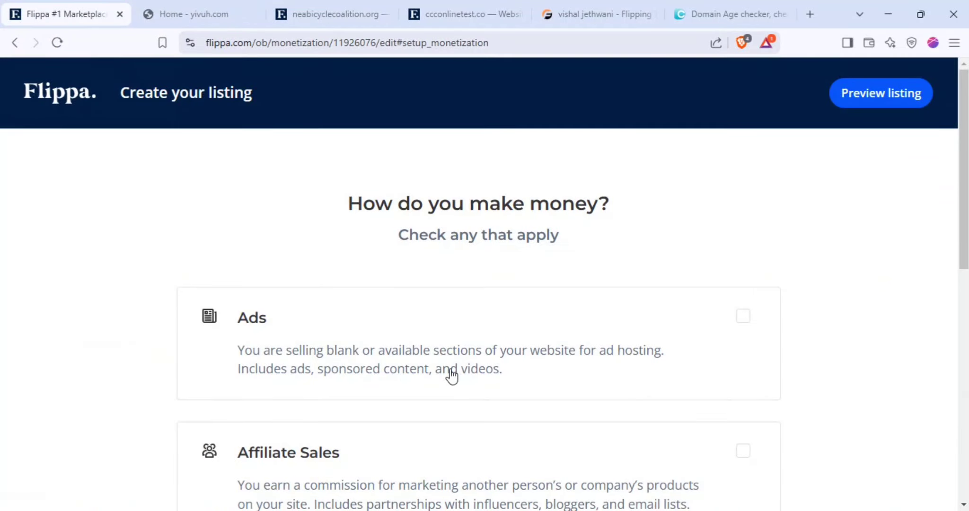
pyautogui.scroll(-4, 231, 256)
pyautogui.scroll(4, 400, 297)
pyautogui.scroll(-3, 369, 329)
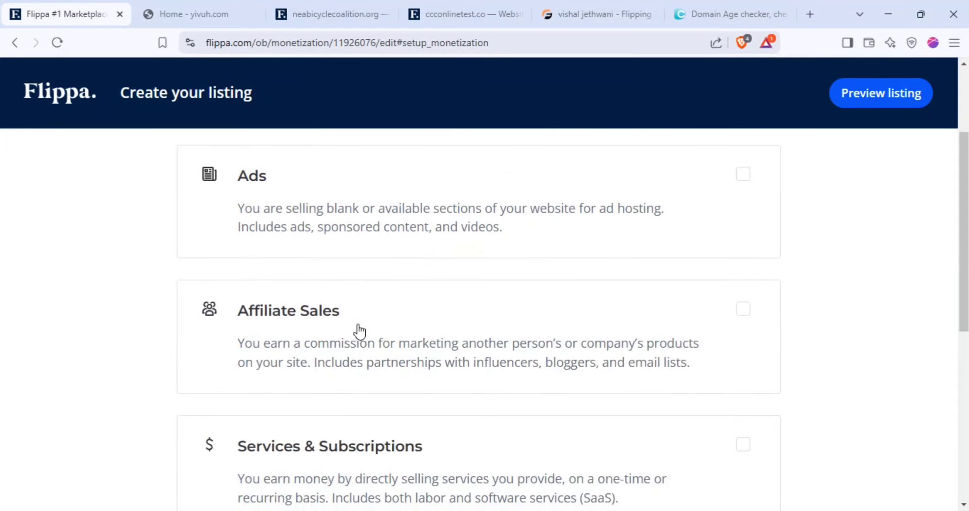
pyautogui.scroll(3, 402, 322)
pyautogui.tripleClick(485, 204)
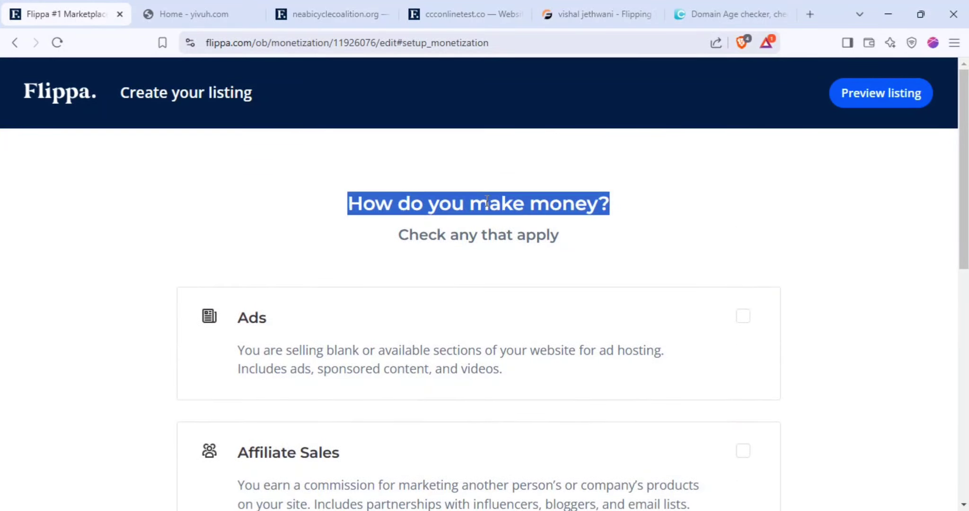
pyautogui.click(634, 337)
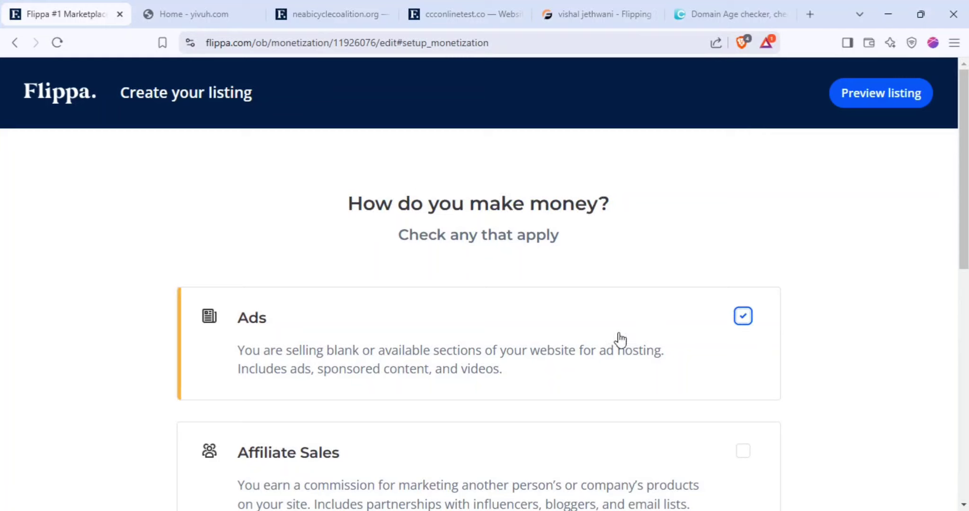
pyautogui.scroll(-10, 363, 305)
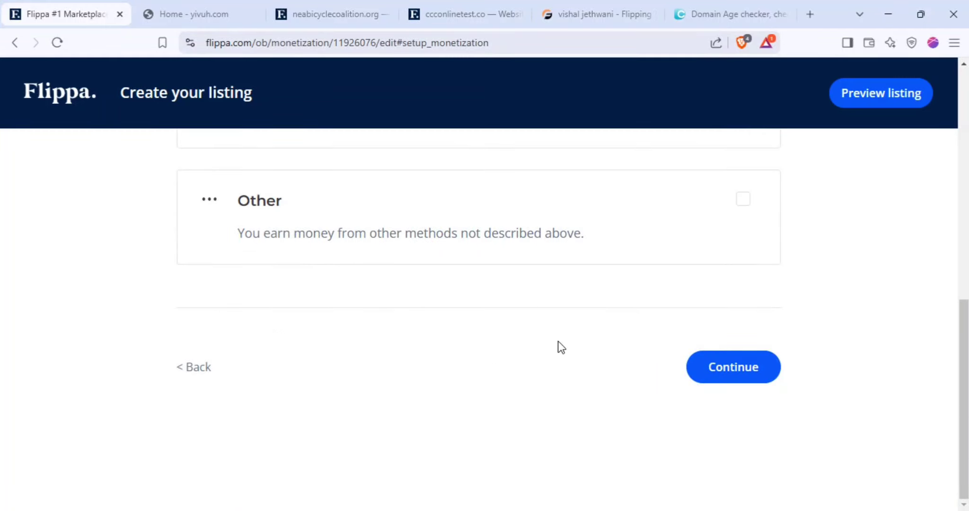
pyautogui.click(718, 381)
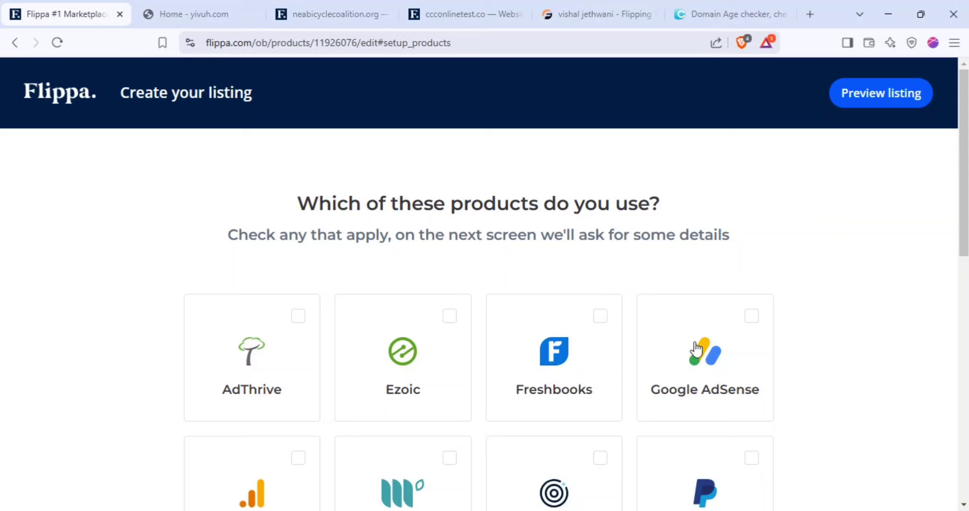
# Mark Google AdSense as a product used and continue to Data Integrations
pyautogui.click(721, 352)
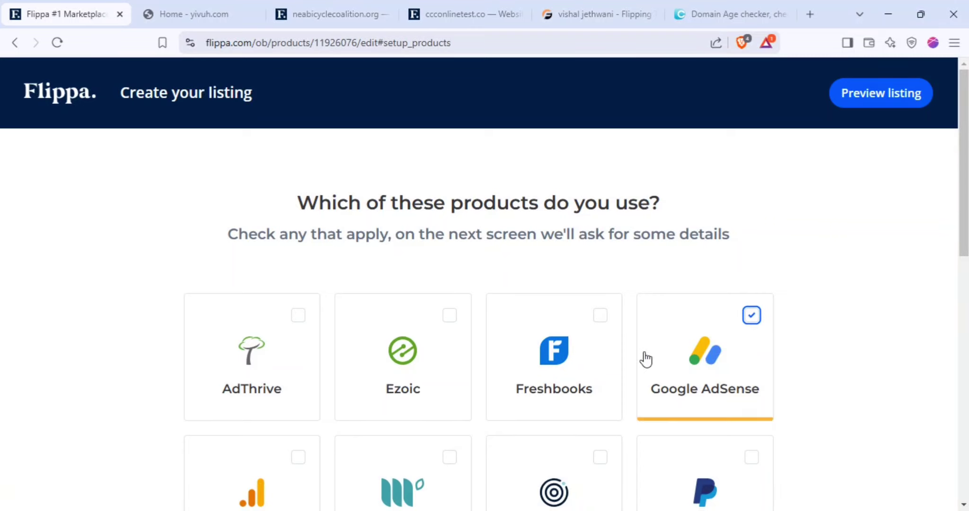
pyautogui.scroll(-3, 645, 359)
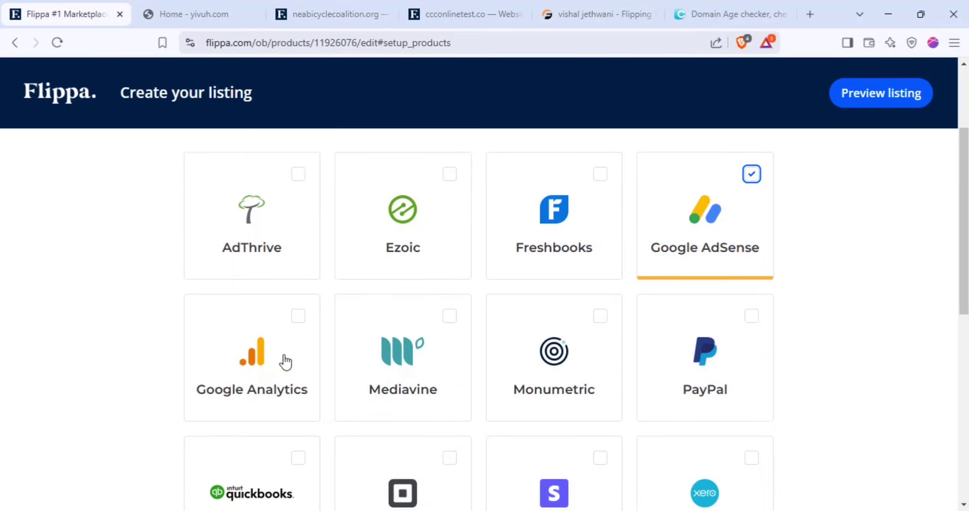
pyautogui.scroll(-10, 757, 284)
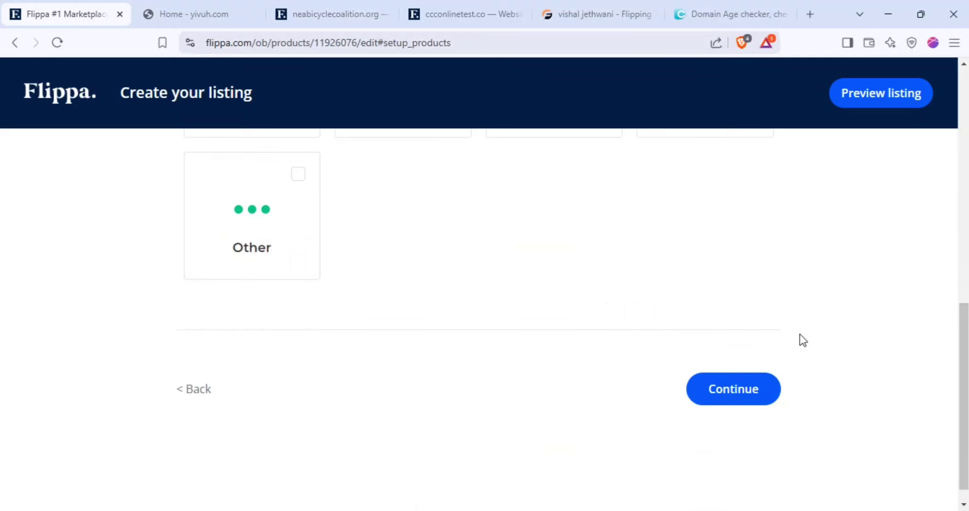
pyautogui.click(731, 398)
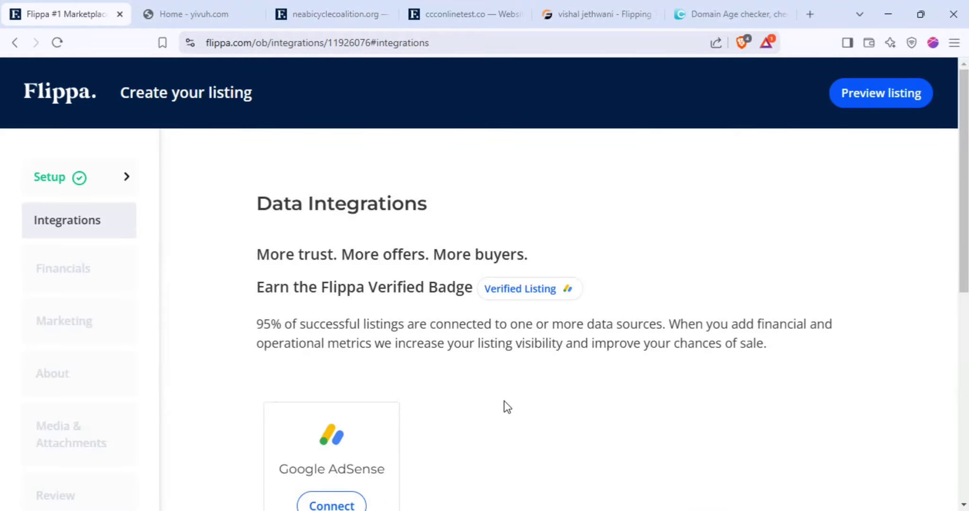
pyautogui.scroll(-3, 504, 403)
# Connect AdSense by signing into the Google account, verifying the phone SMS code, and granting access
pyautogui.click(343, 369)
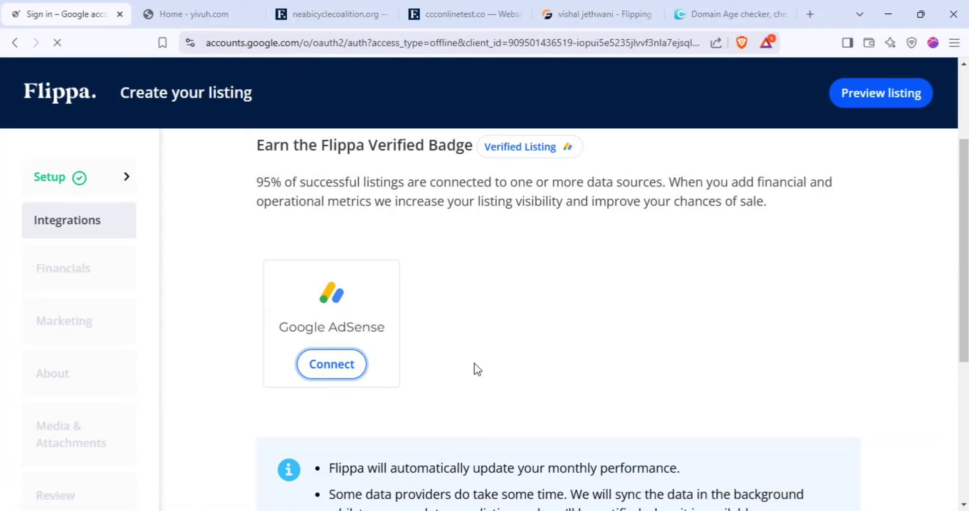
pyautogui.scroll(-8, 690, 262)
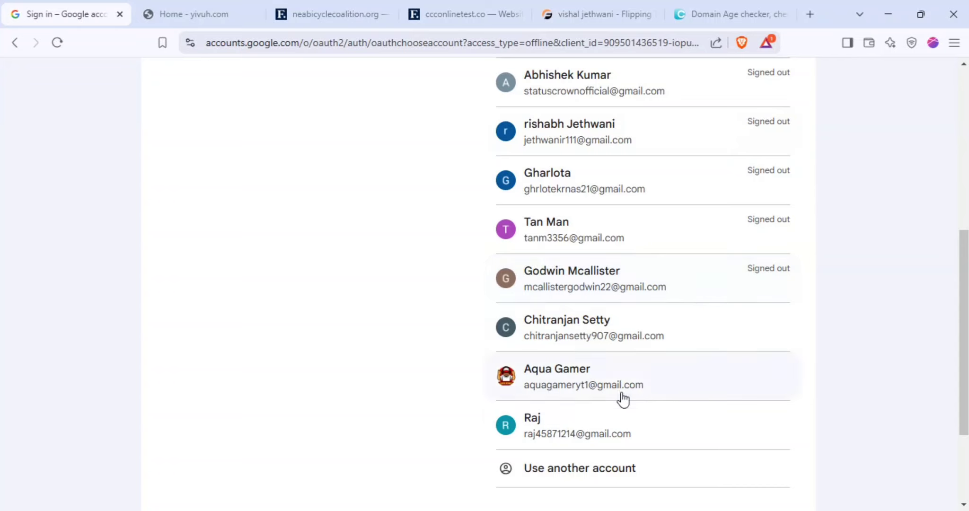
pyautogui.click(631, 422)
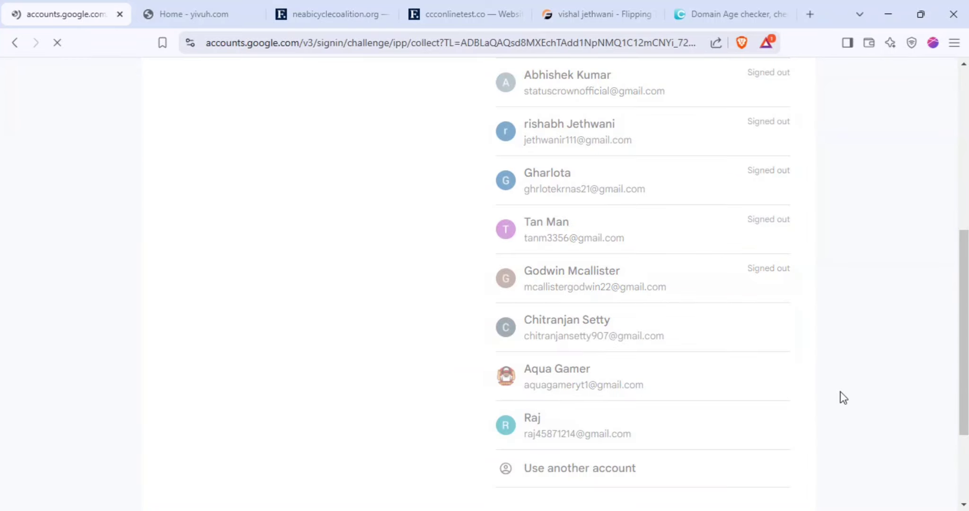
pyautogui.click(749, 400)
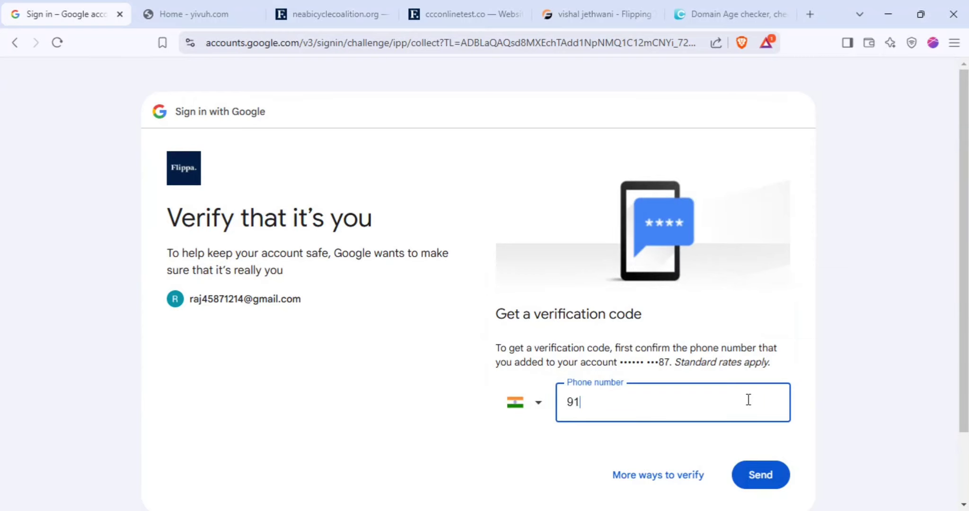
pyautogui.press('Return')
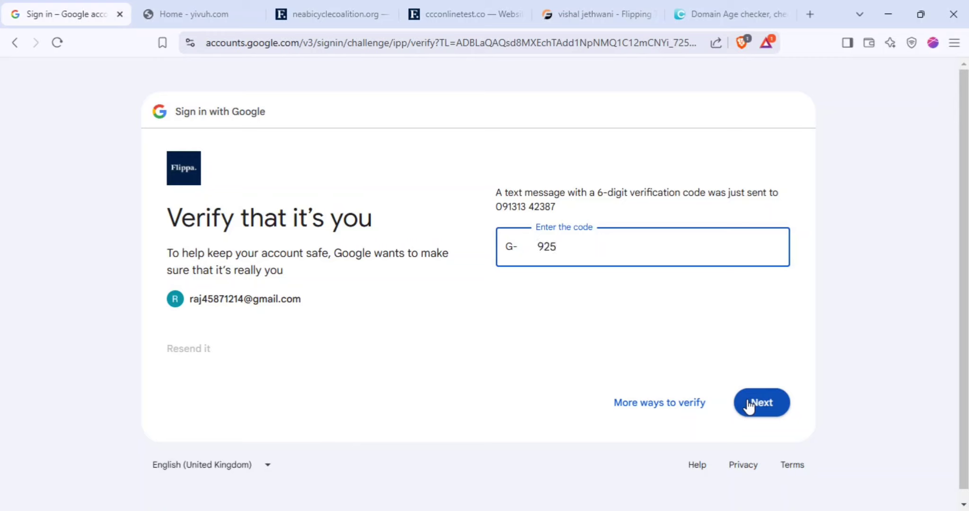
pyautogui.click(750, 405)
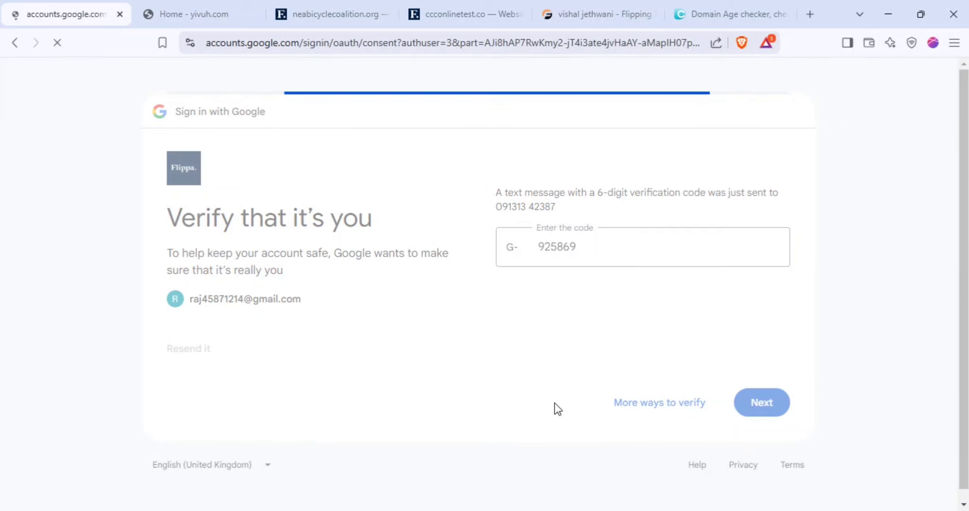
pyautogui.click(720, 413)
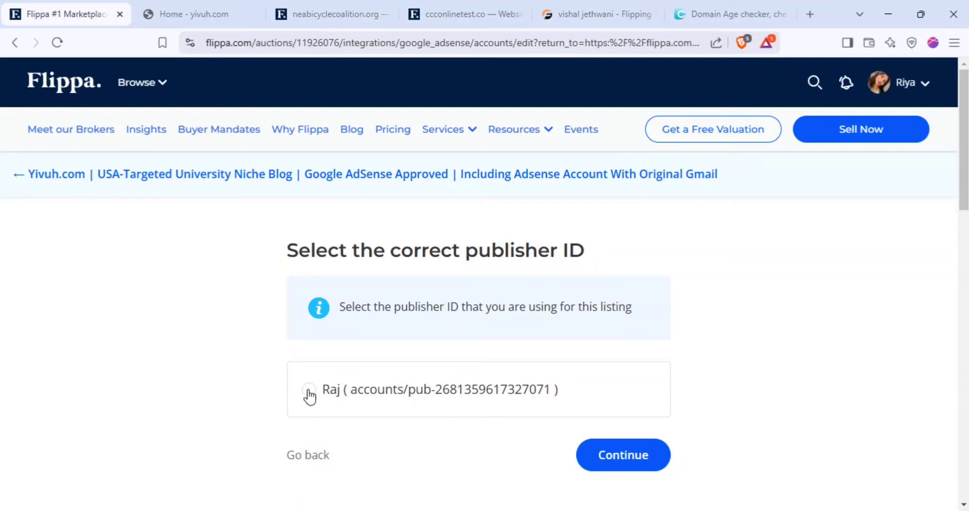
# Choose the account's AdSense publisher ID and the yivuh.com host to complete the connection
pyautogui.click(308, 391)
pyautogui.click(598, 456)
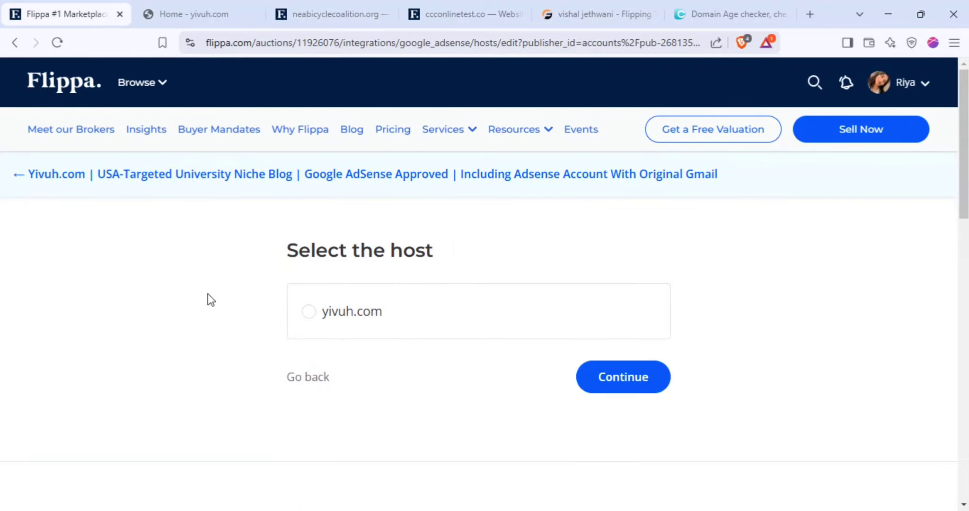
pyautogui.click(308, 316)
pyautogui.click(624, 384)
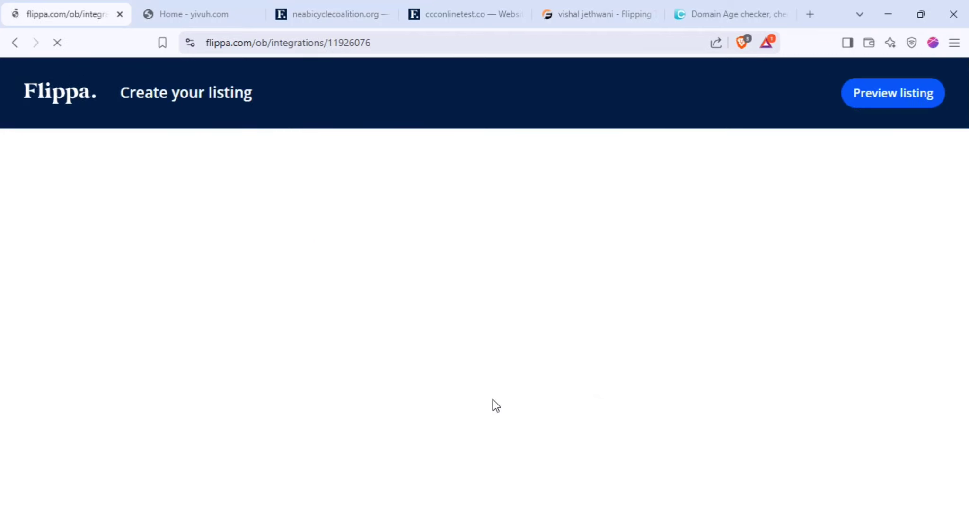
pyautogui.scroll(-3, 334, 368)
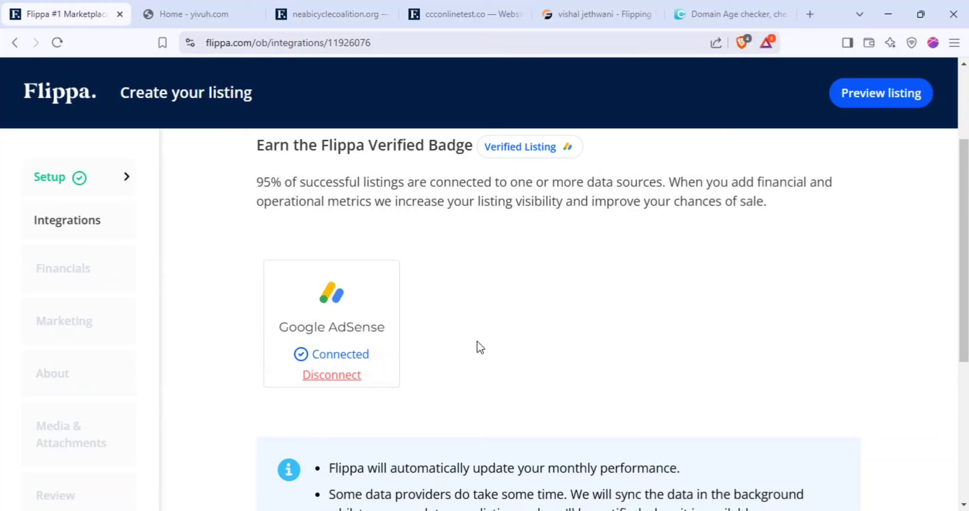
pyautogui.scroll(-3, 478, 347)
pyautogui.scroll(-2, 480, 348)
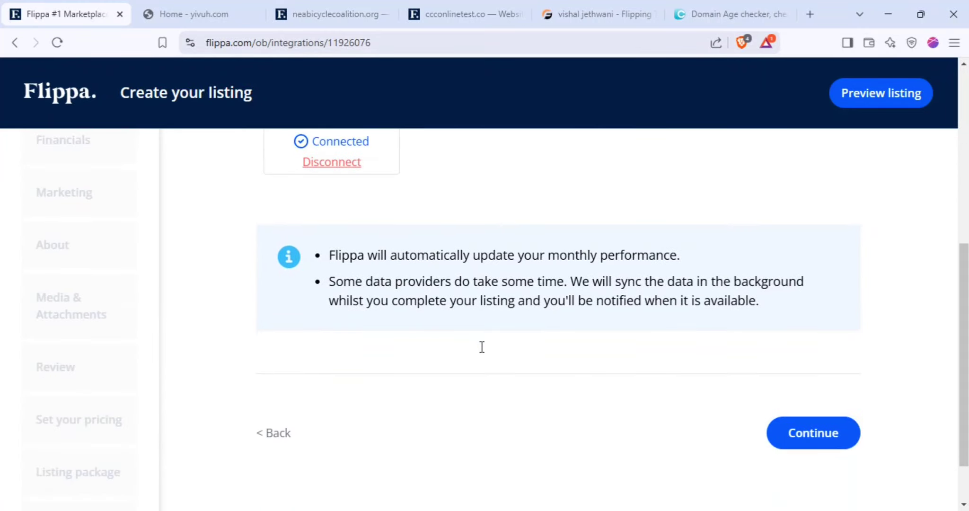
pyautogui.scroll(3, 482, 350)
pyautogui.scroll(2, 483, 352)
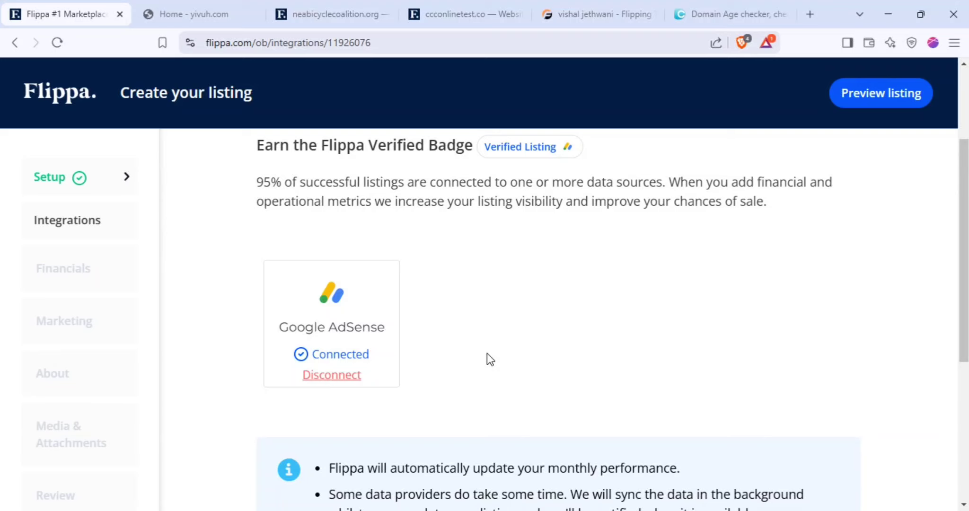
pyautogui.scroll(-4, 493, 355)
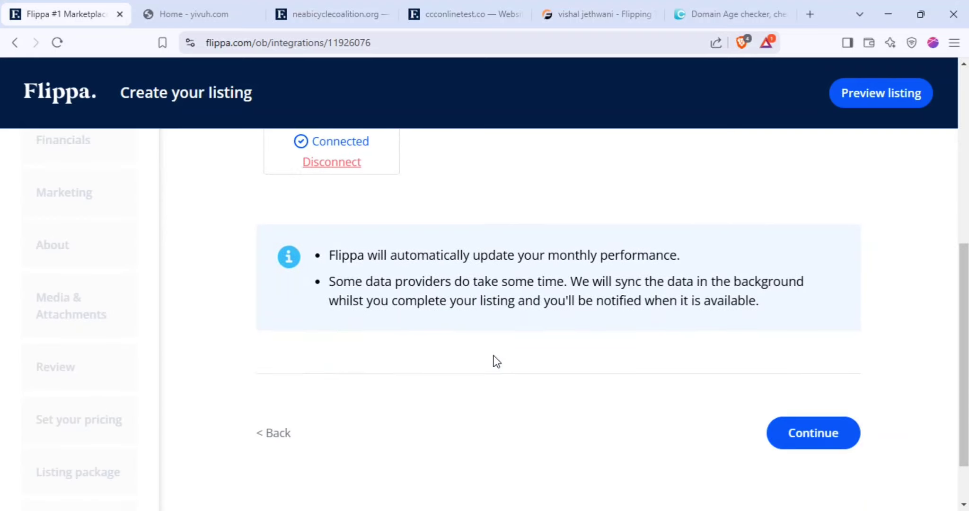
# Continue to Revenue & expenses and review the empty Nov 2024–Feb 2025 USD revenue fields
pyautogui.click(800, 445)
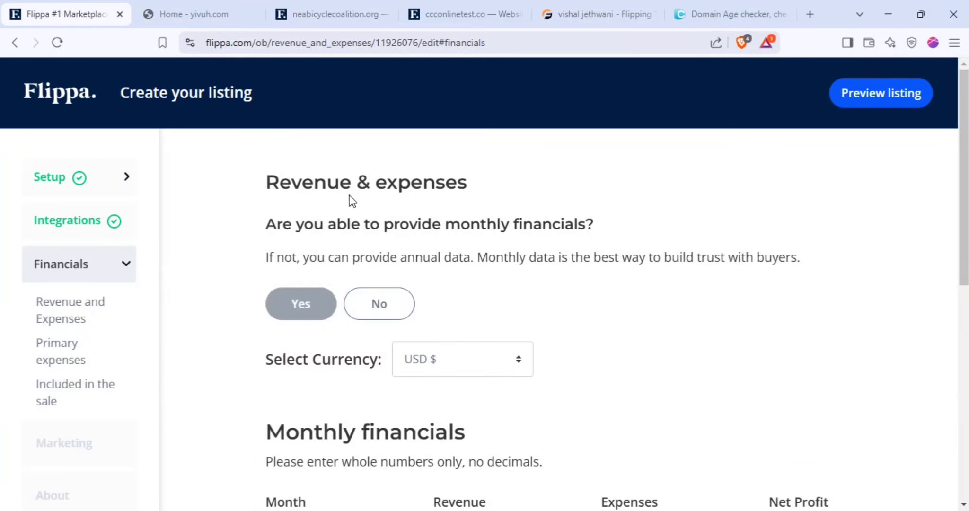
pyautogui.scroll(-6, 508, 268)
pyautogui.scroll(4, 489, 310)
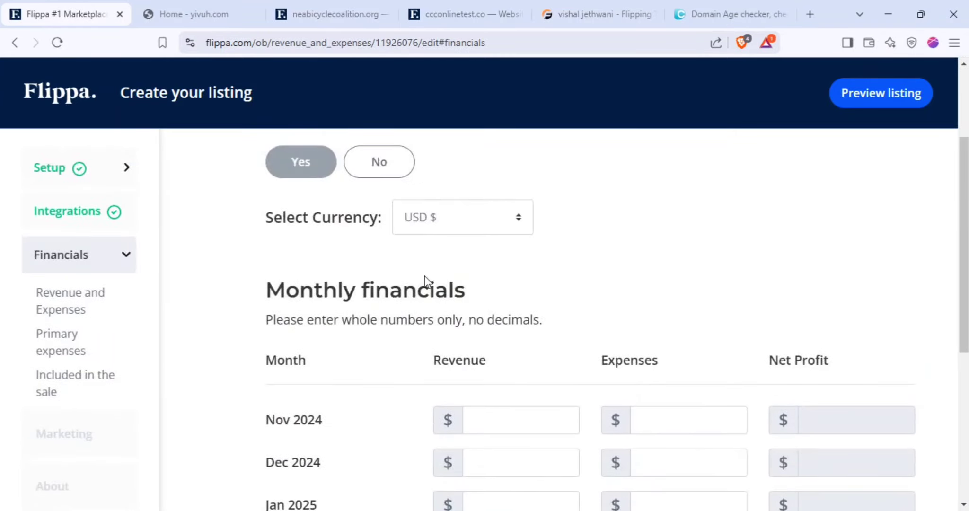
pyautogui.scroll(-3, 586, 309)
pyautogui.scroll(5, 586, 310)
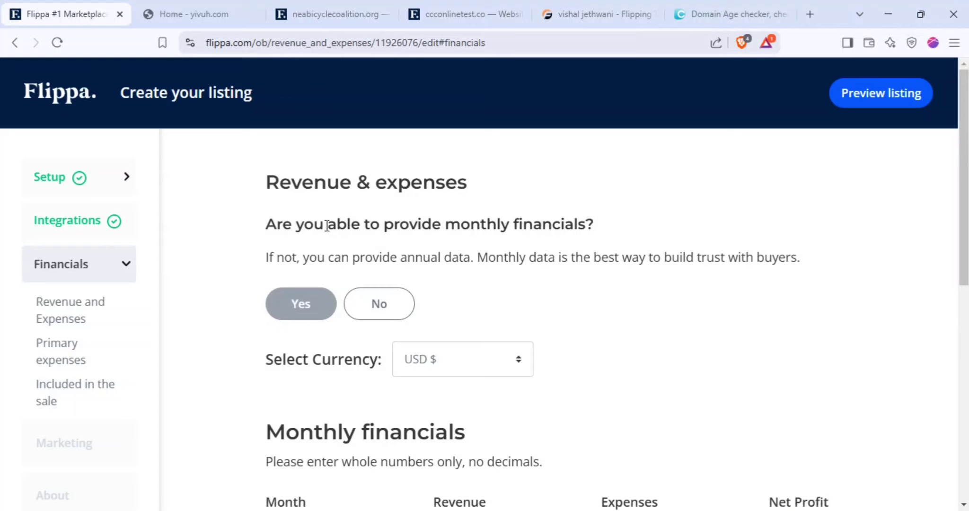
pyautogui.moveTo(313, 224); pyautogui.dragTo(599, 229)
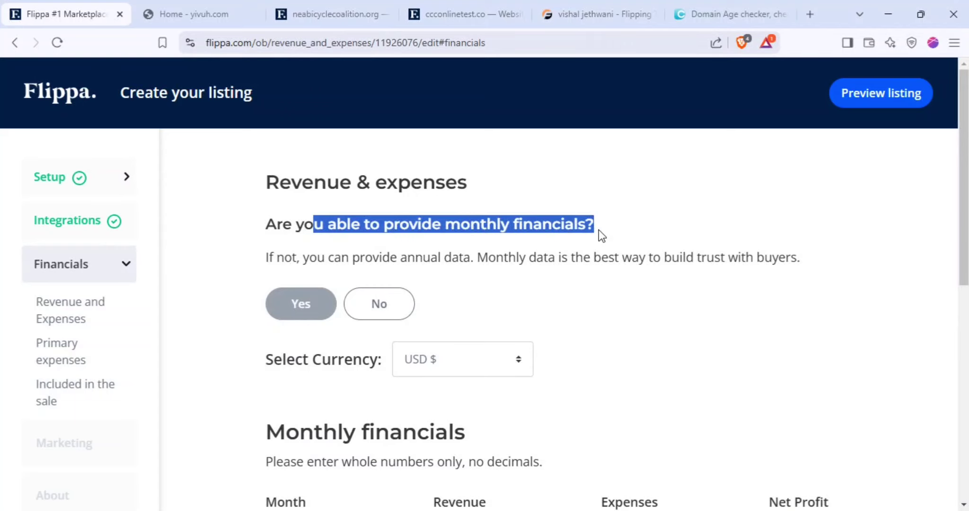
pyautogui.click(586, 249)
pyautogui.scroll(-7, 496, 298)
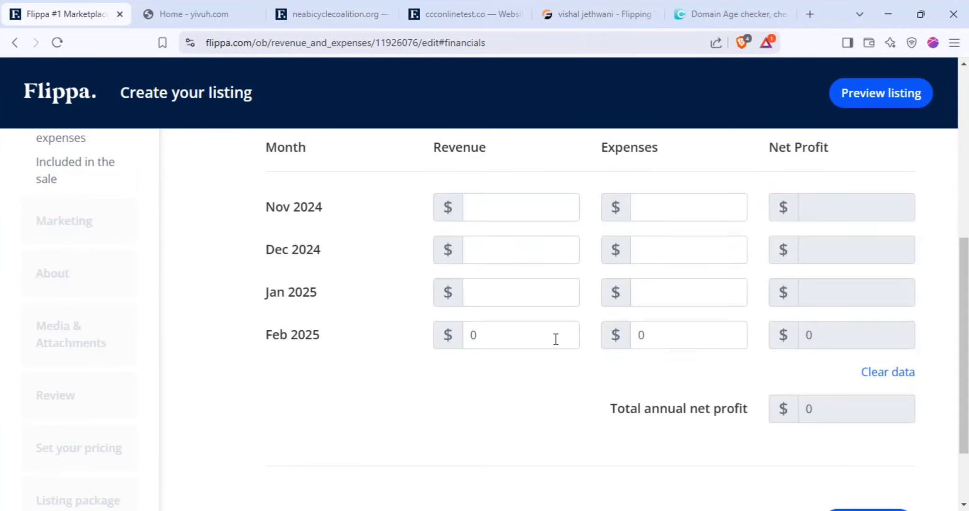
pyautogui.scroll(2, 565, 350)
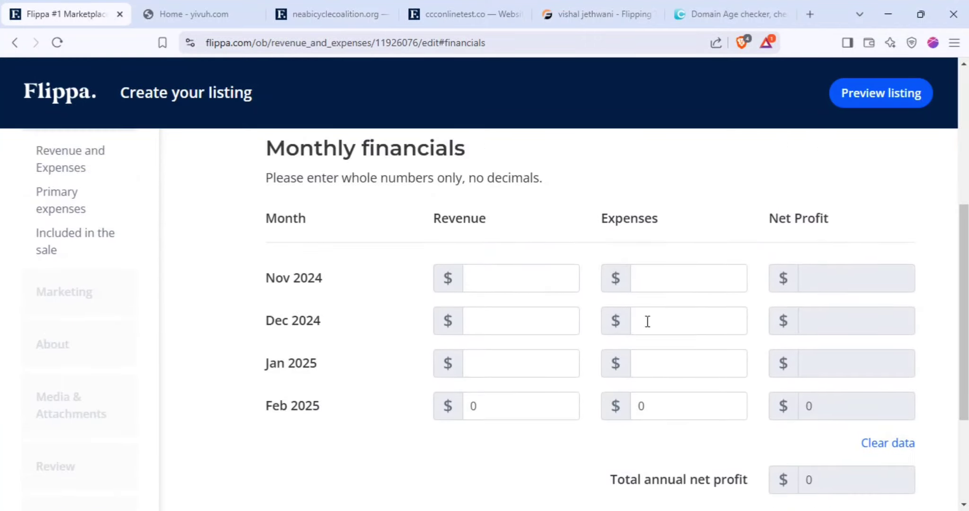
pyautogui.click(500, 285)
pyautogui.click(473, 406)
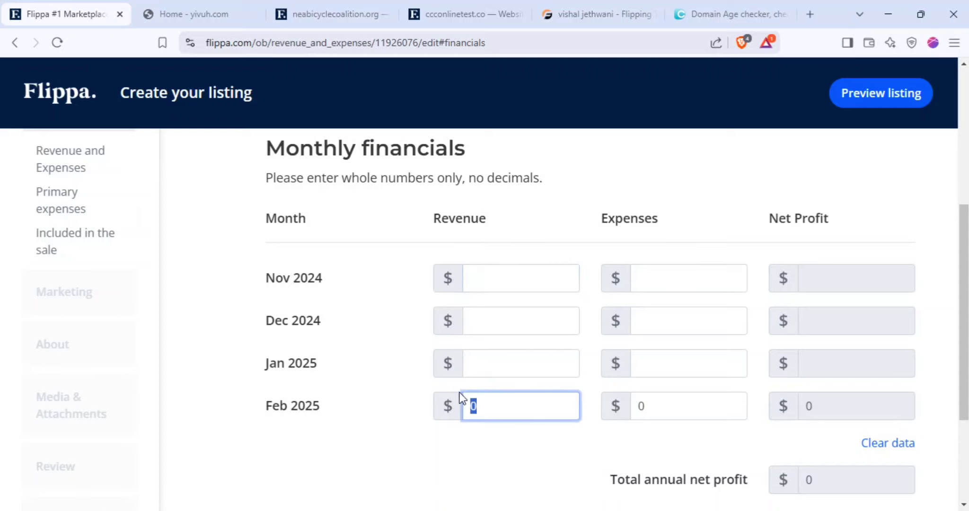
pyautogui.scroll(3, 549, 359)
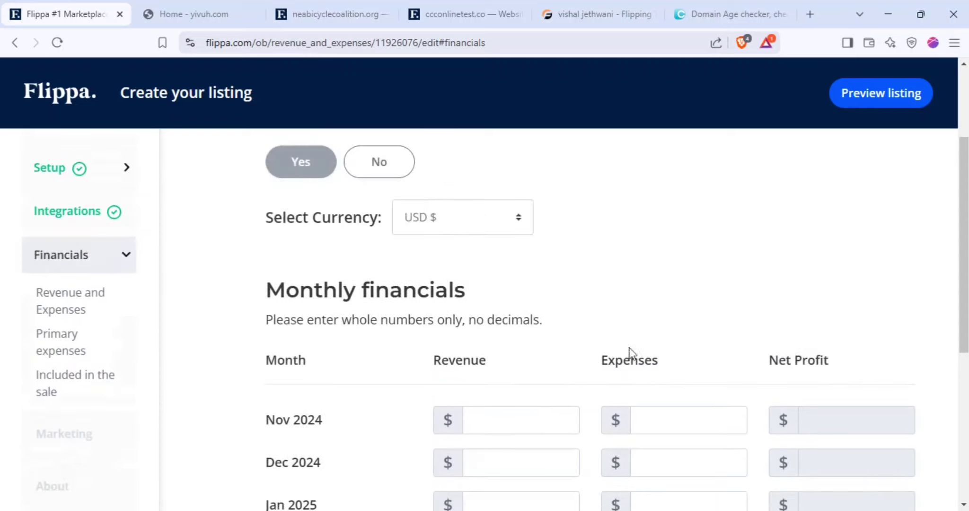
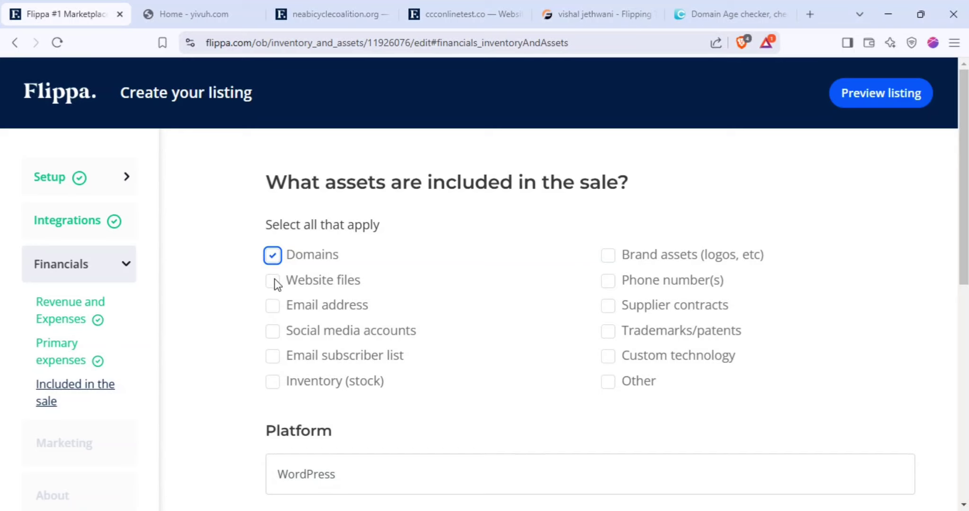
# Include website files and the email address, keeping Platform as WordPress and all Yes answers
pyautogui.click(274, 280)
pyautogui.scroll(-3, 521, 327)
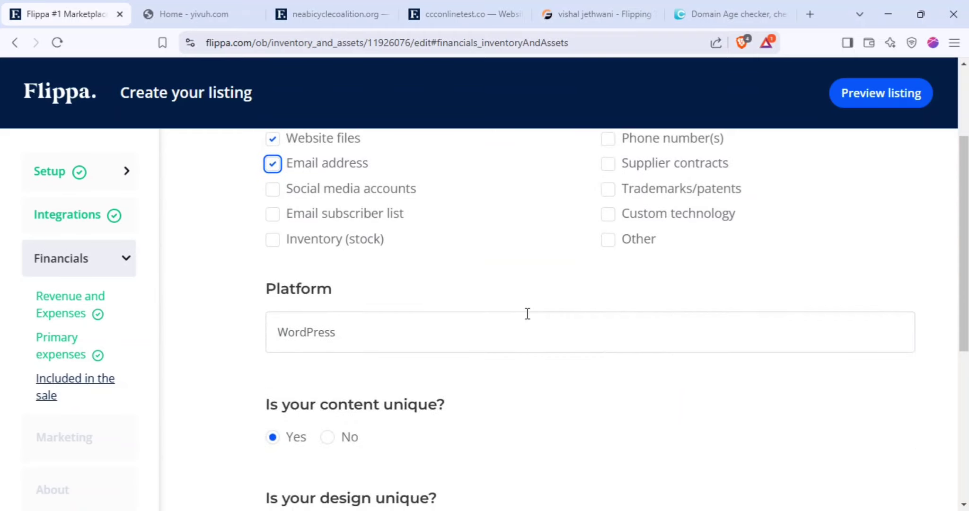
pyautogui.click(295, 290)
pyautogui.doubleClick(295, 289)
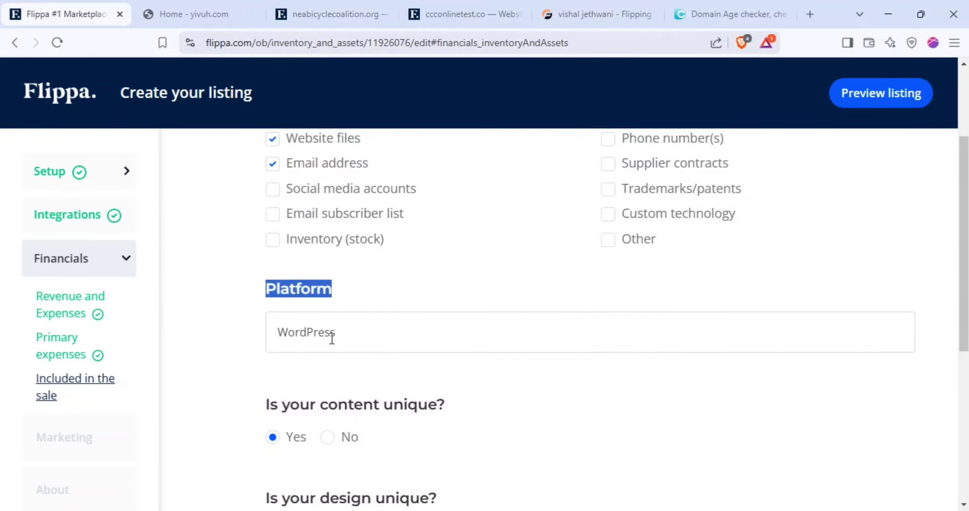
pyautogui.scroll(-3, 349, 348)
pyautogui.scroll(-3, 299, 313)
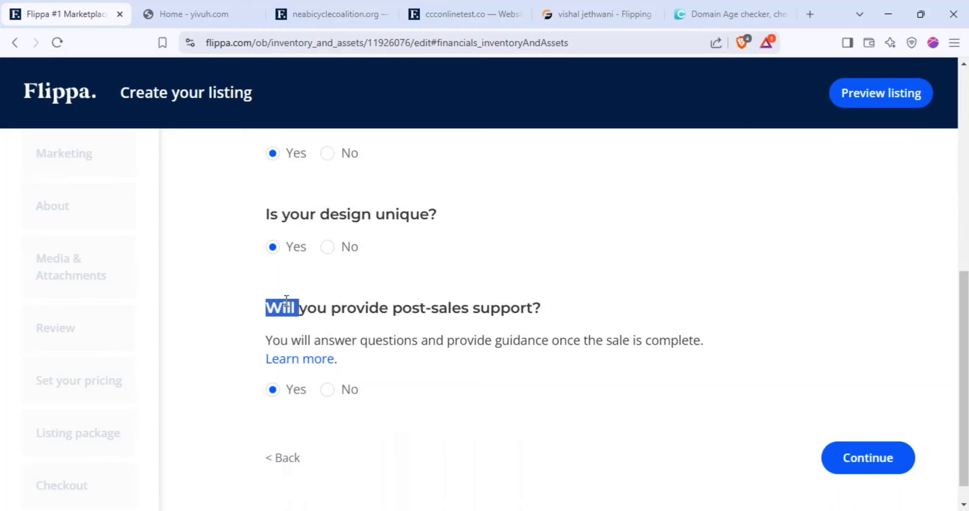
pyautogui.tripleClick(286, 305)
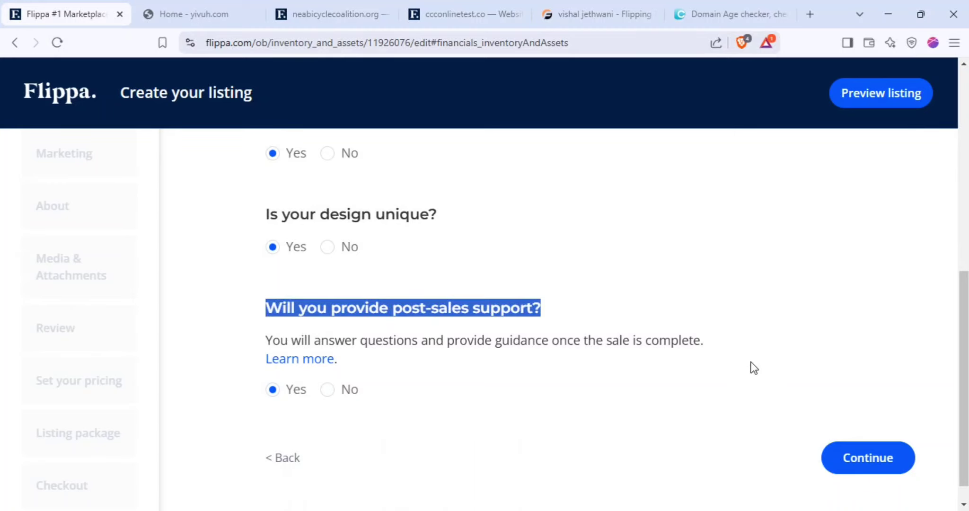
pyautogui.click(845, 458)
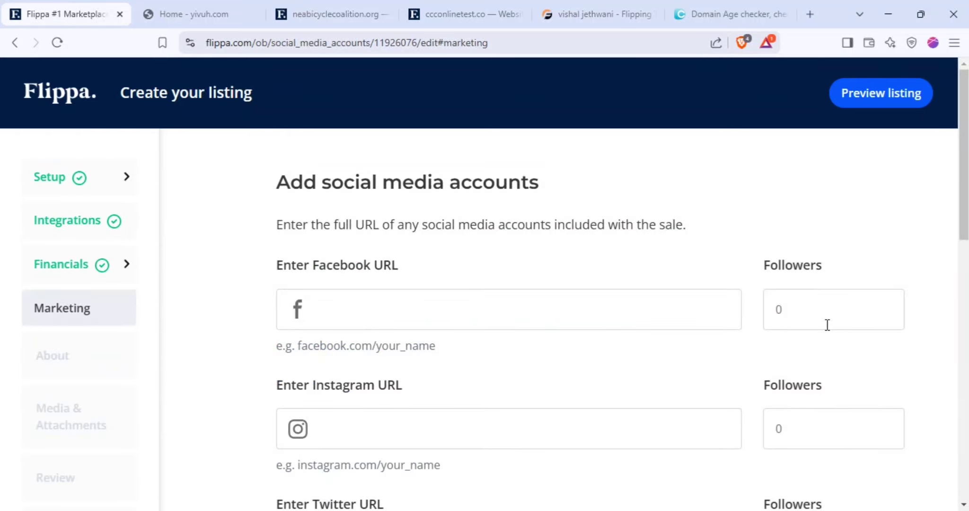
# Skip the Marketing form, adding no social media accounts or email subscribers
pyautogui.scroll(-10, 634, 297)
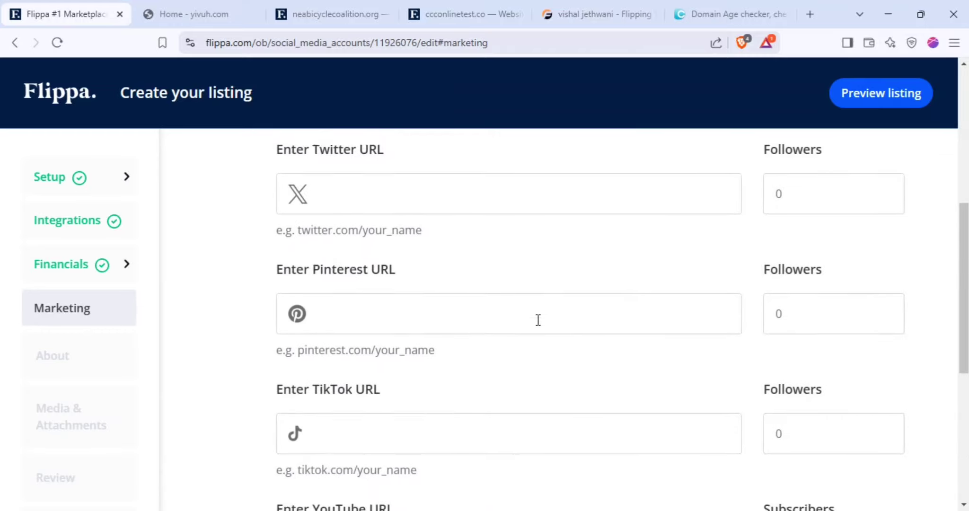
pyautogui.scroll(-4, 537, 327)
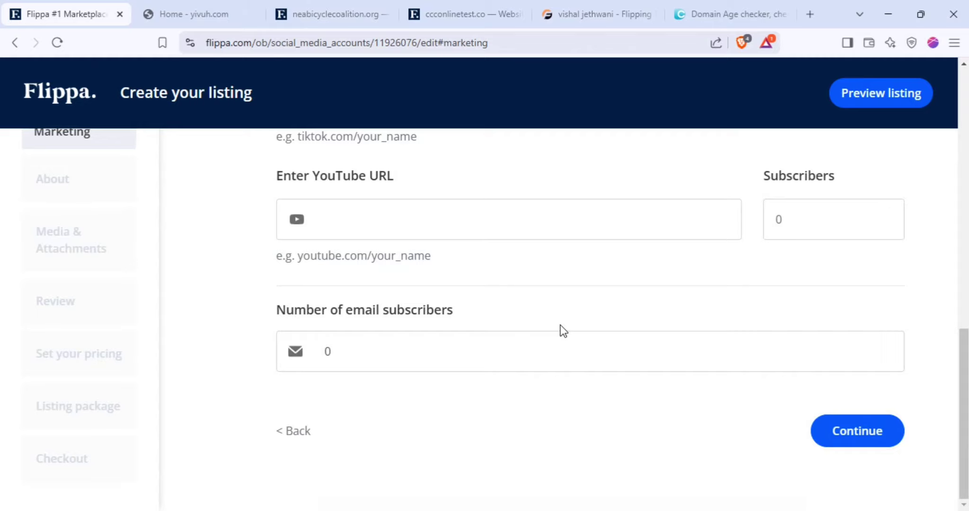
pyautogui.scroll(15, 561, 325)
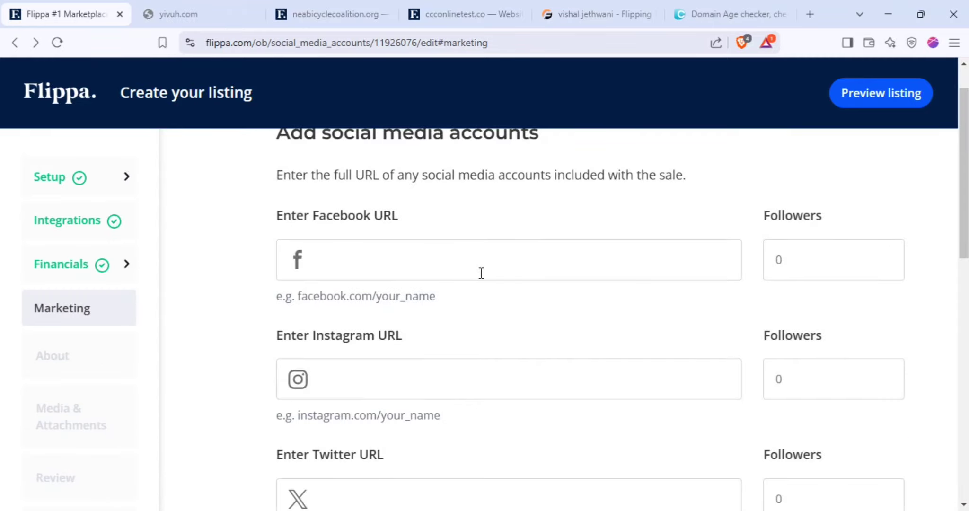
pyautogui.scroll(-14, 481, 273)
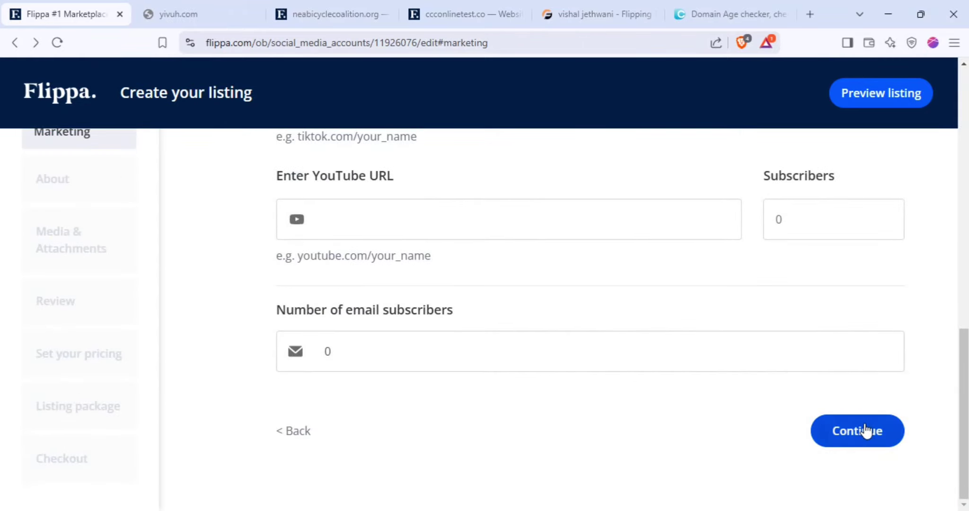
pyautogui.click(864, 431)
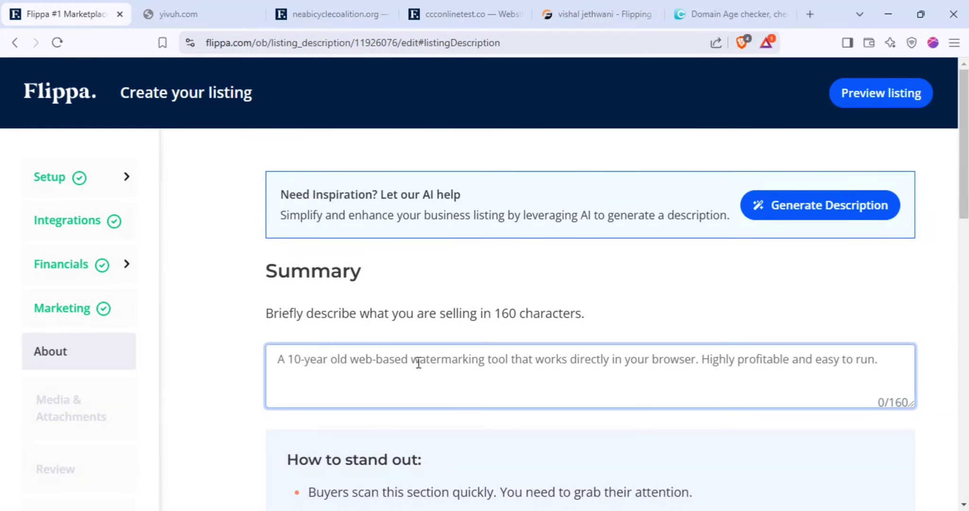
# Review the 160-character Summary hint and Description template, then bring up the ChatGPT listing chat
pyautogui.tripleClick(387, 310)
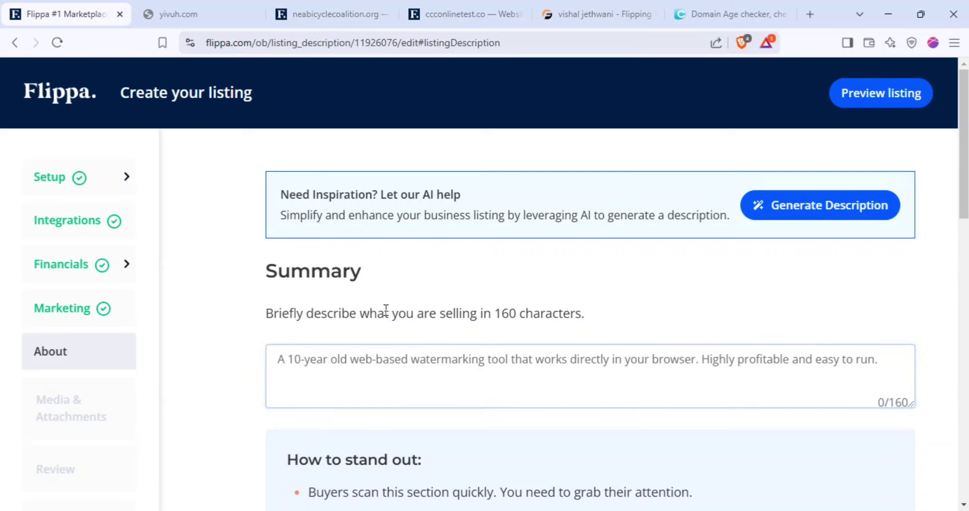
pyautogui.doubleClick(327, 273)
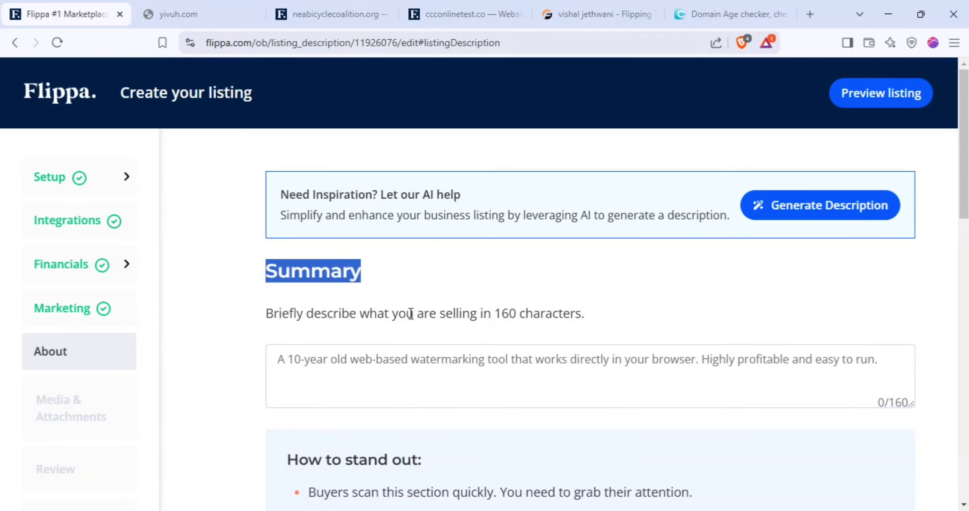
pyautogui.scroll(-8, 410, 260)
pyautogui.scroll(-3, 365, 369)
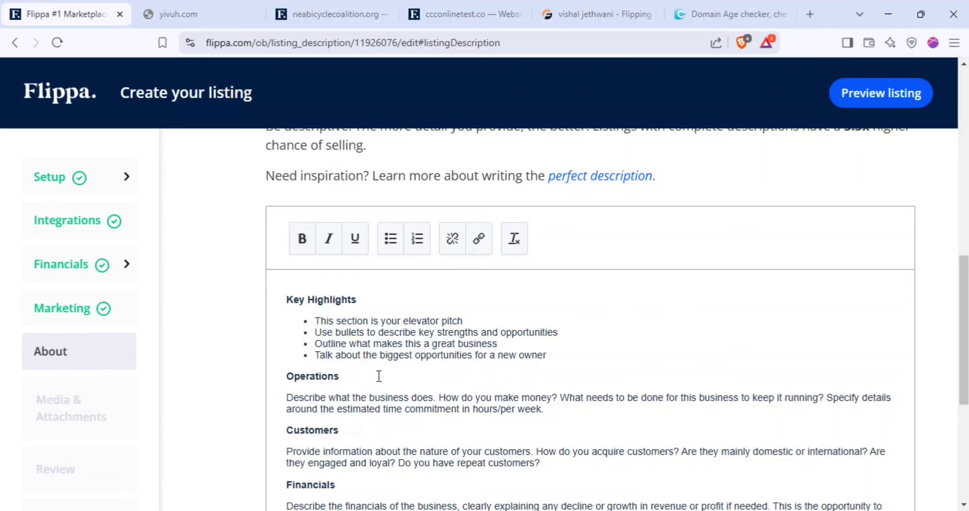
pyautogui.scroll(-3, 379, 379)
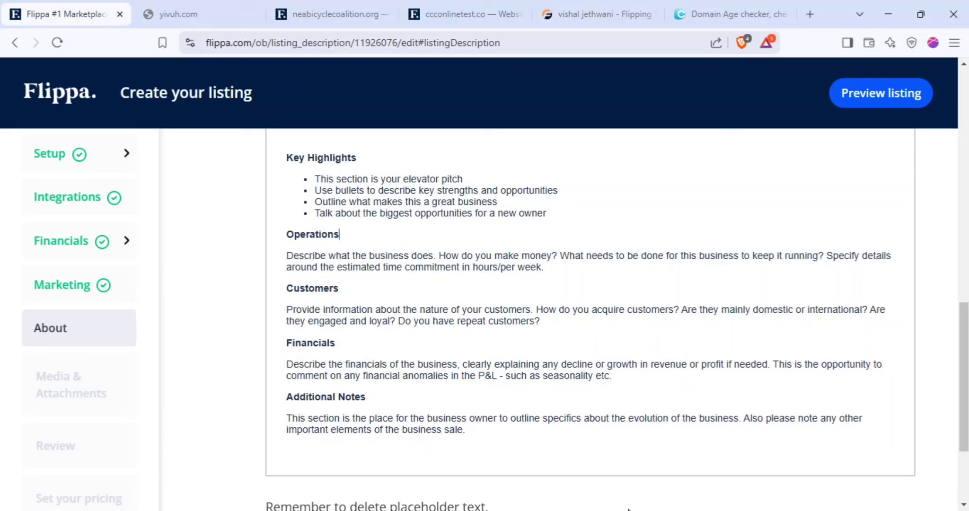
pyautogui.hotkey('alt', 'Tab')
pyautogui.scroll(-3, 582, 360)
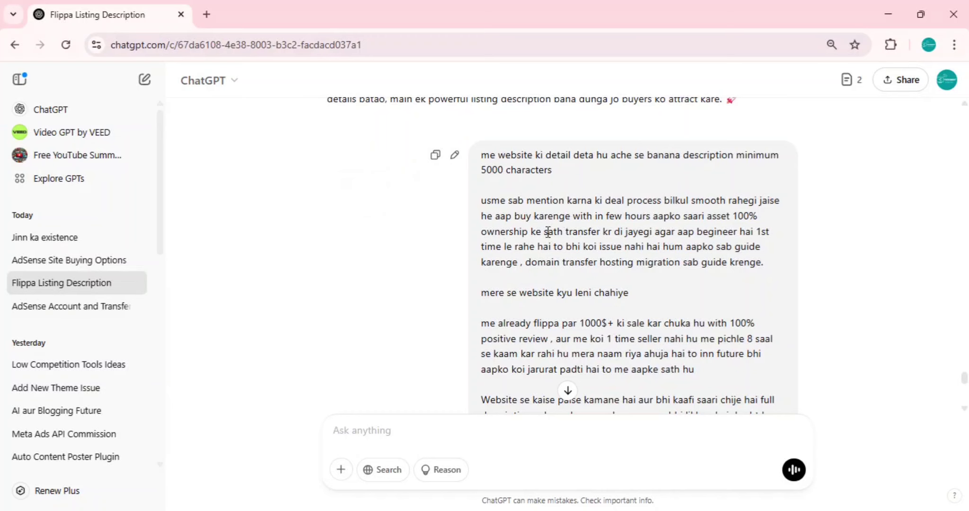
pyautogui.scroll(3, 454, 215)
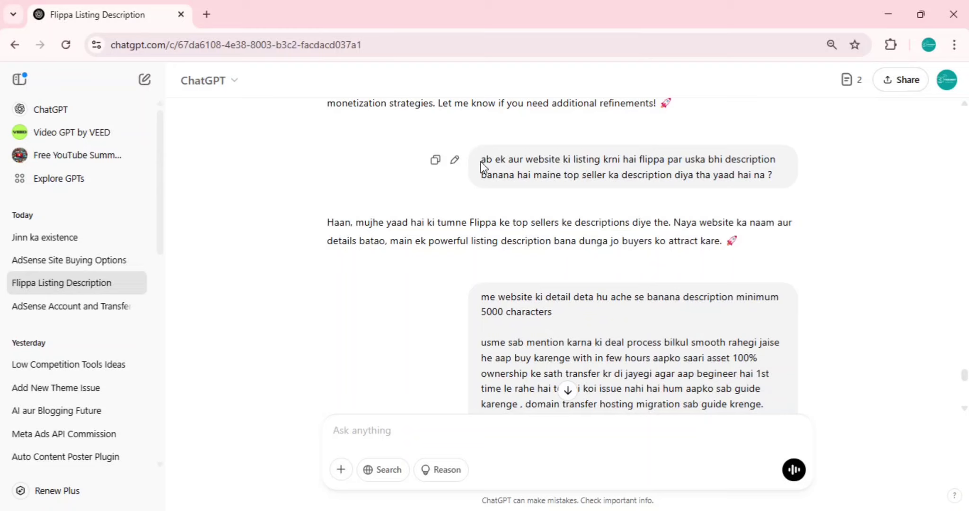
pyautogui.moveTo(482, 159); pyautogui.dragTo(759, 172)
pyautogui.tripleClick(733, 173)
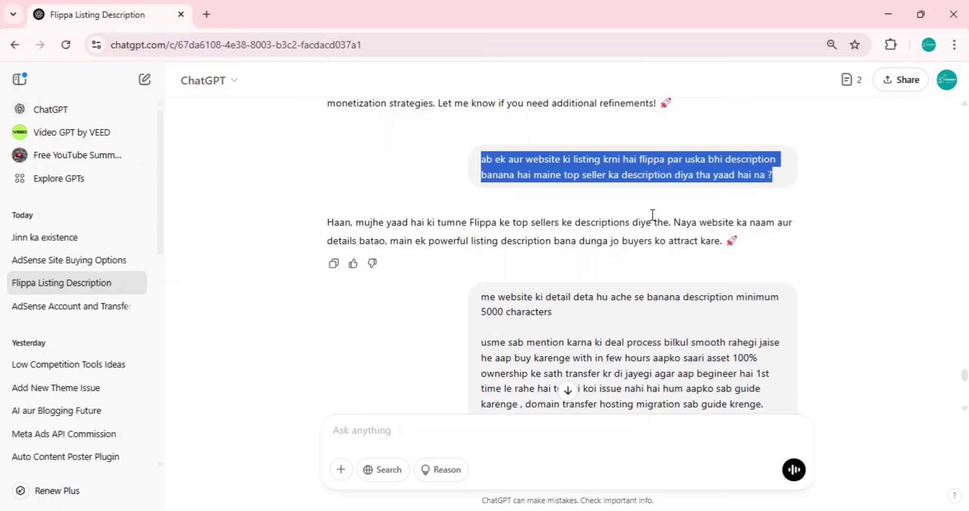
pyautogui.doubleClick(530, 239)
pyautogui.scroll(-3, 507, 281)
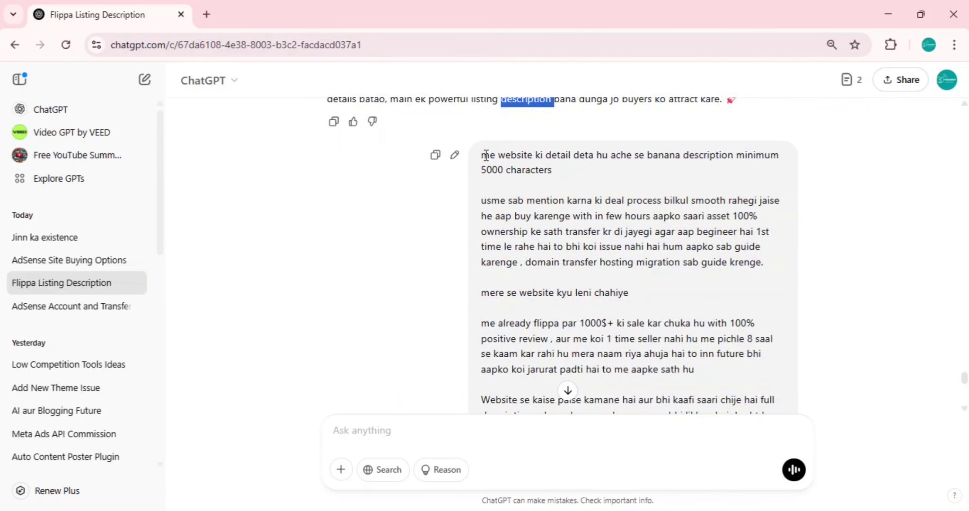
pyautogui.moveTo(483, 155); pyautogui.dragTo(554, 170)
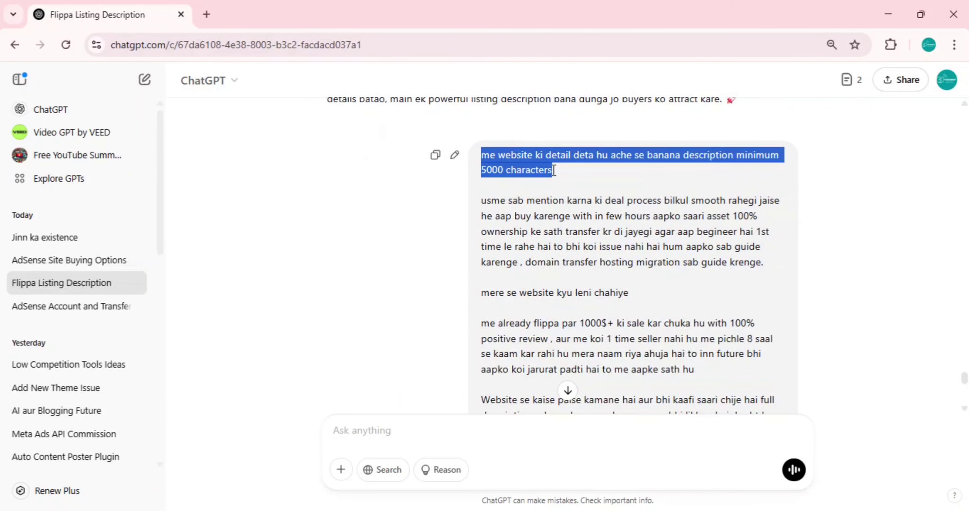
pyautogui.click(534, 212)
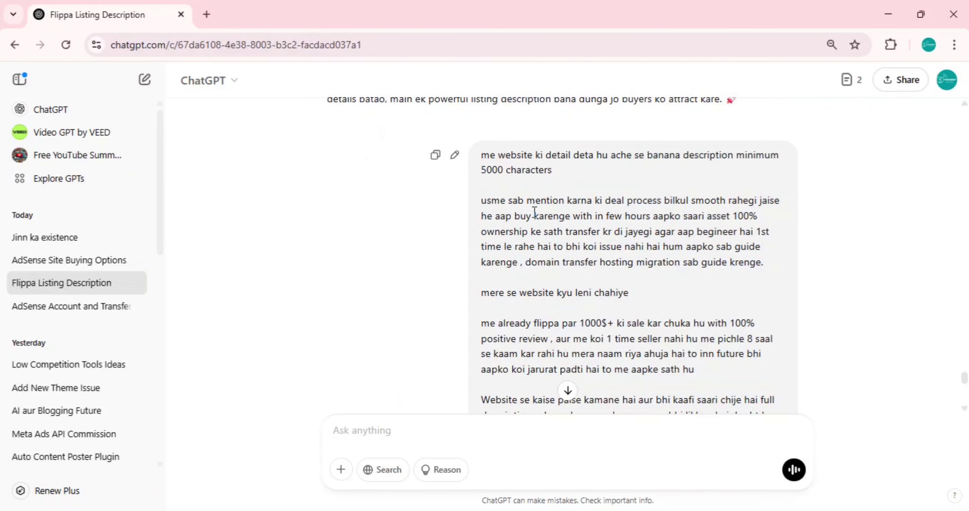
pyautogui.tripleClick(587, 203)
pyautogui.click(618, 231)
pyautogui.doubleClick(630, 203)
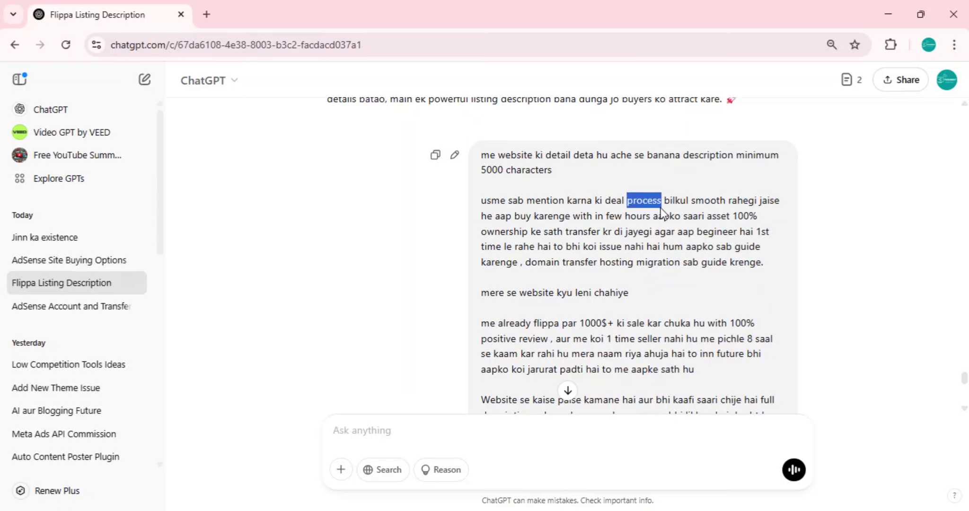
pyautogui.keyDown('shift'); pyautogui.click(665, 216); pyautogui.keyUp('shift')
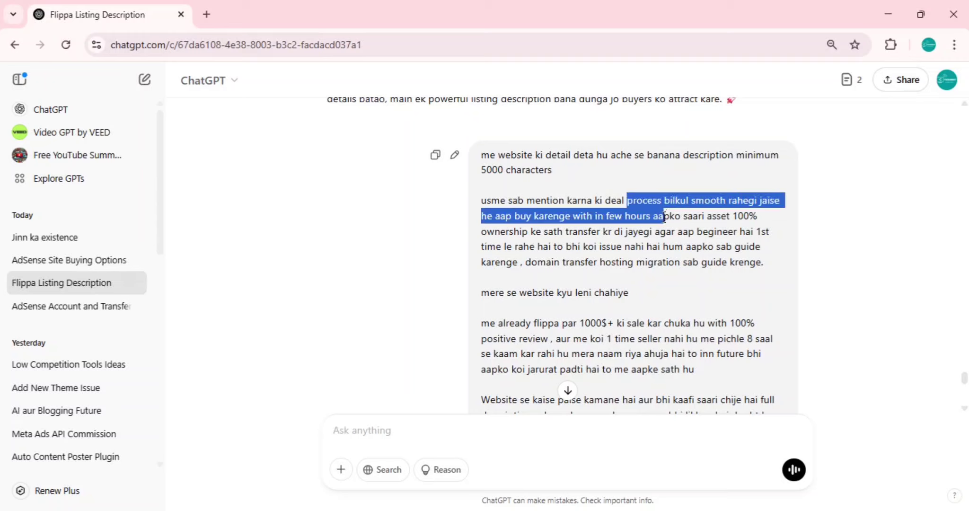
pyautogui.keyDown('shift'); pyautogui.click(667, 231); pyautogui.keyUp('shift')
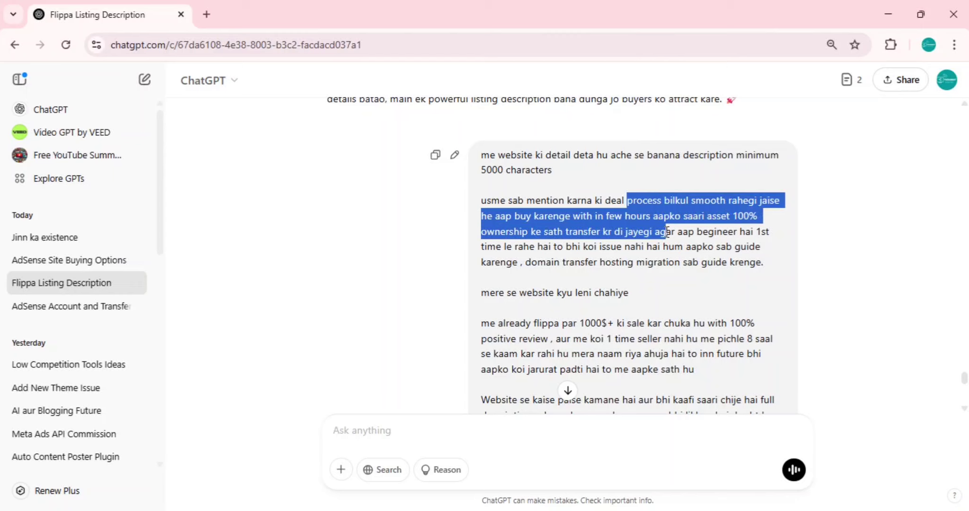
pyautogui.keyDown('shift'); pyautogui.click(664, 246); pyautogui.keyUp('shift')
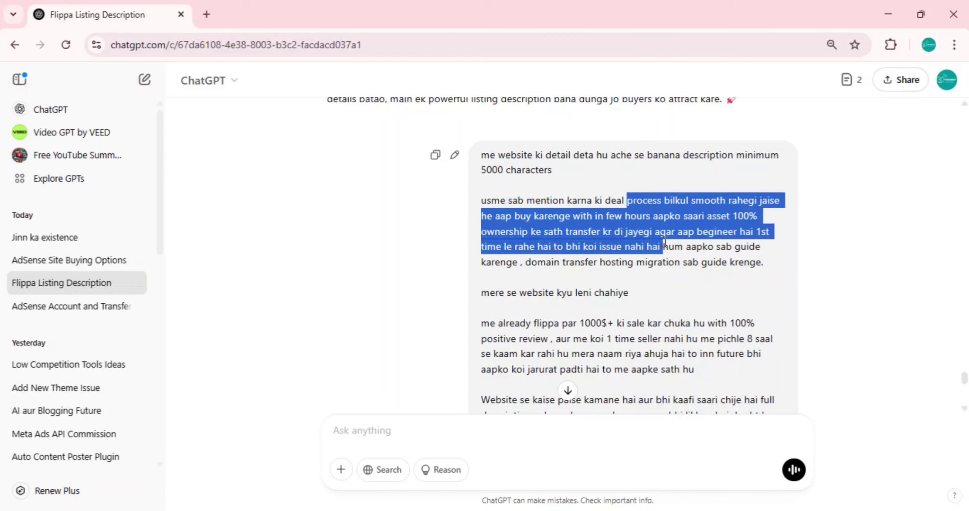
pyautogui.keyDown('shift'); pyautogui.click(682, 261); pyautogui.keyUp('shift')
pyautogui.moveTo(683, 260); pyautogui.dragTo(767, 267)
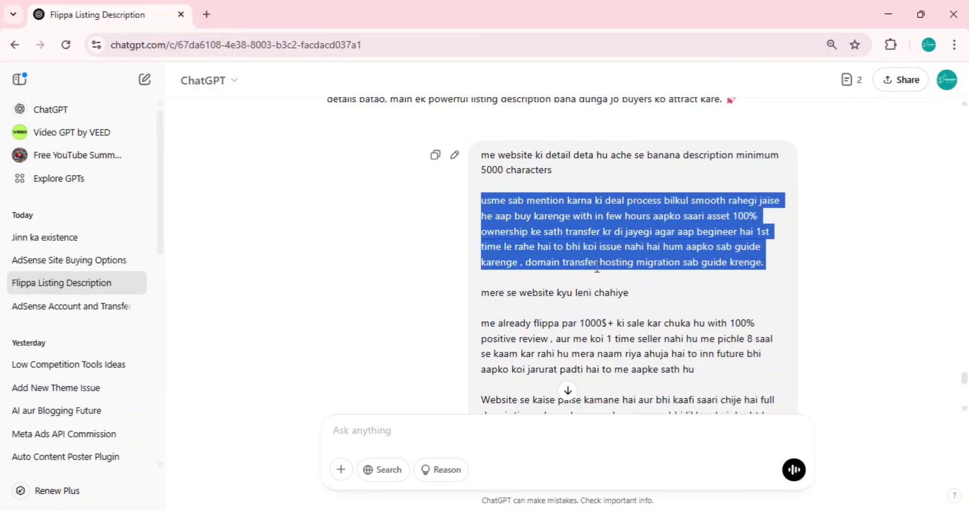
pyautogui.scroll(-3, 640, 229)
pyautogui.scroll(2, 614, 202)
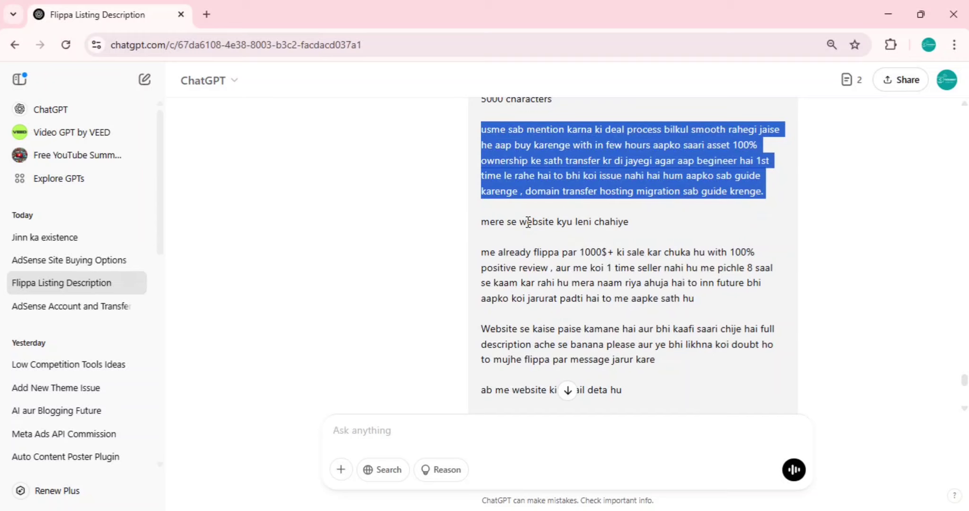
pyautogui.tripleClick(554, 262)
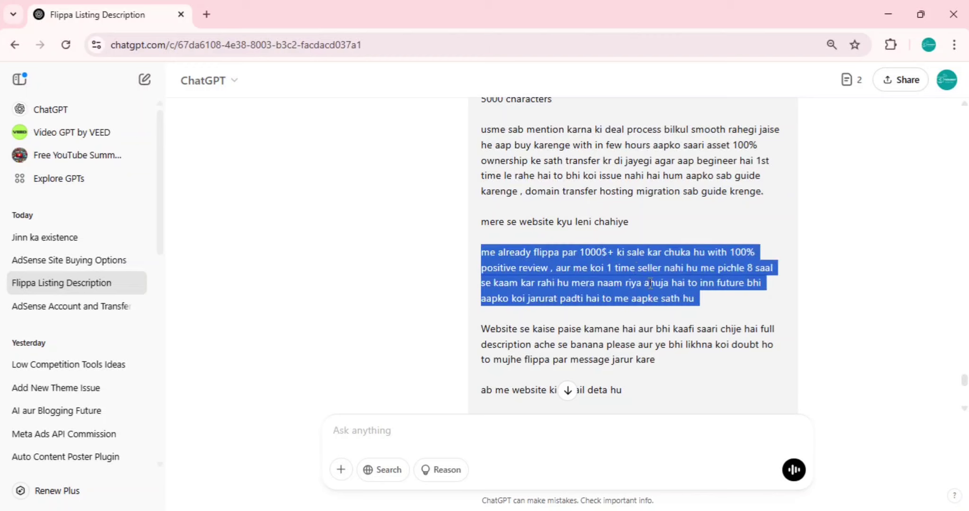
pyautogui.click(599, 255)
pyautogui.moveTo(585, 252); pyautogui.dragTo(607, 252)
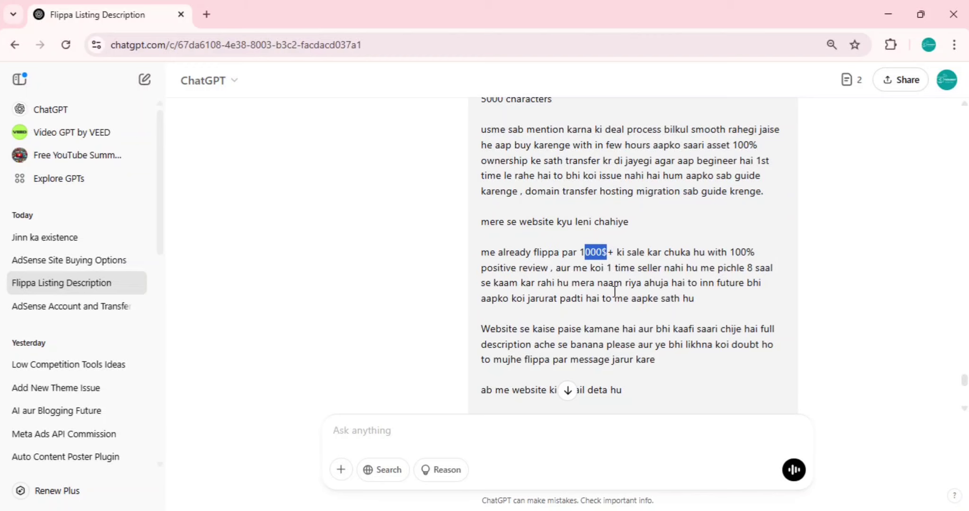
pyautogui.scroll(-5, 597, 288)
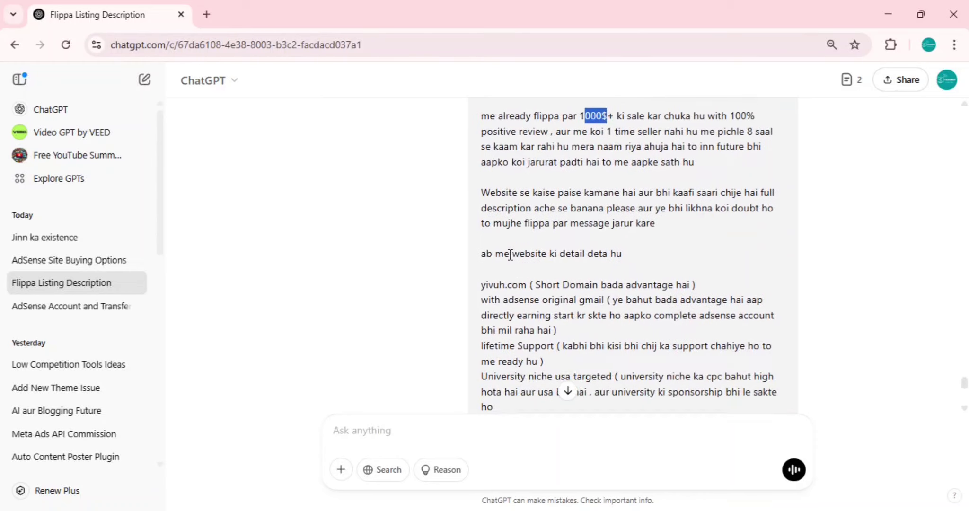
# Expand the 'Flippa Listing Yivuh' canvas to full width and copy its entire text
pyautogui.scroll(-7, 506, 254)
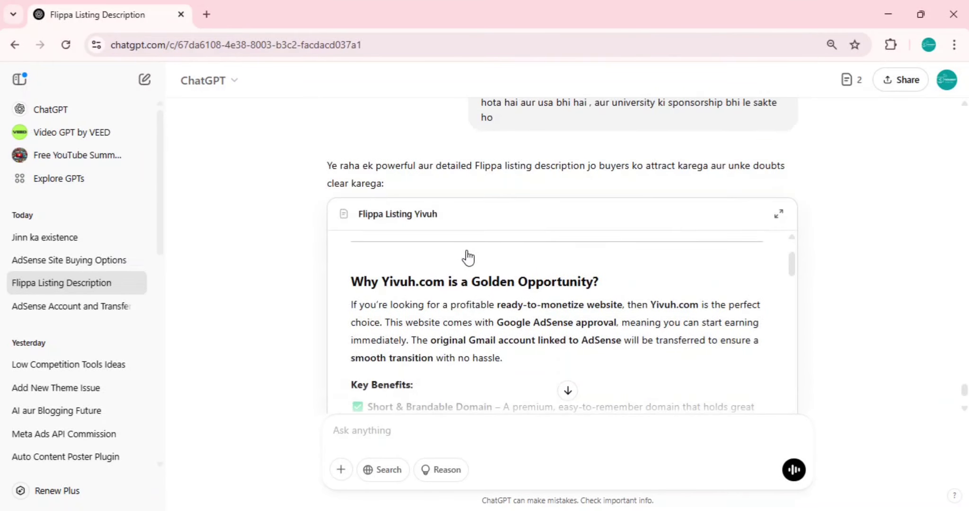
pyautogui.scroll(2, 473, 279)
pyautogui.scroll(-3, 389, 341)
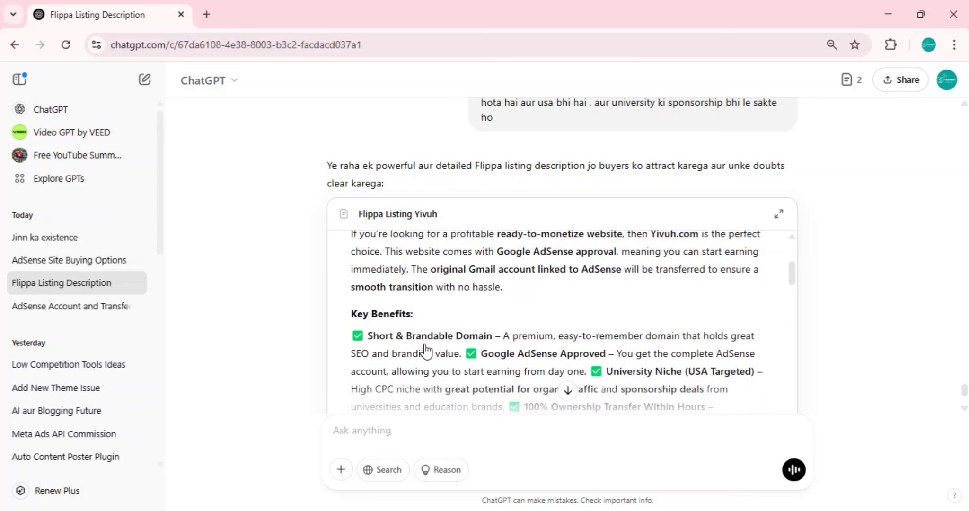
pyautogui.scroll(-3, 417, 327)
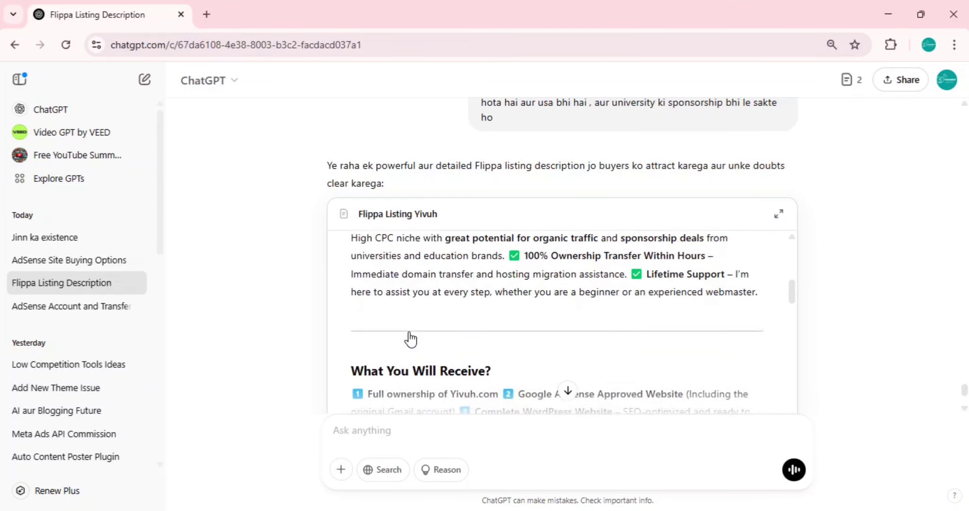
pyautogui.scroll(-3, 380, 332)
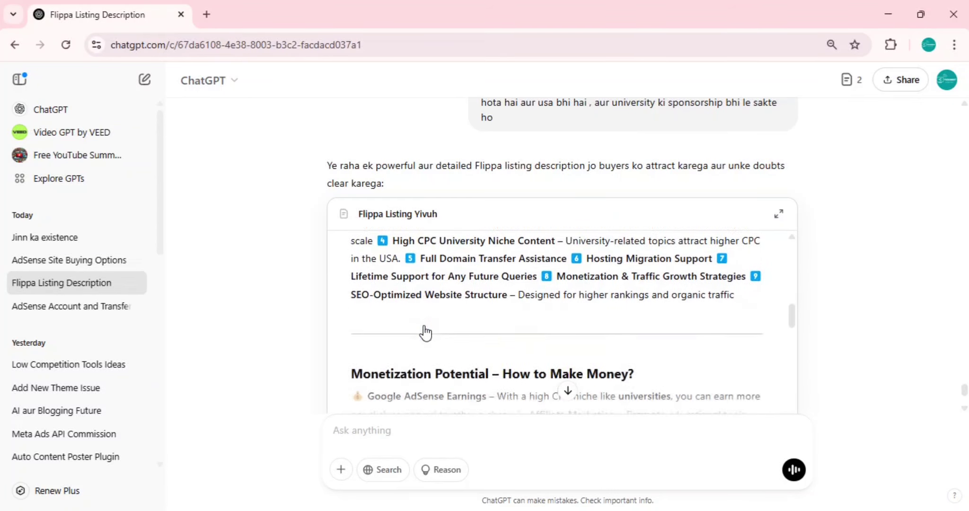
pyautogui.scroll(-2, 407, 317)
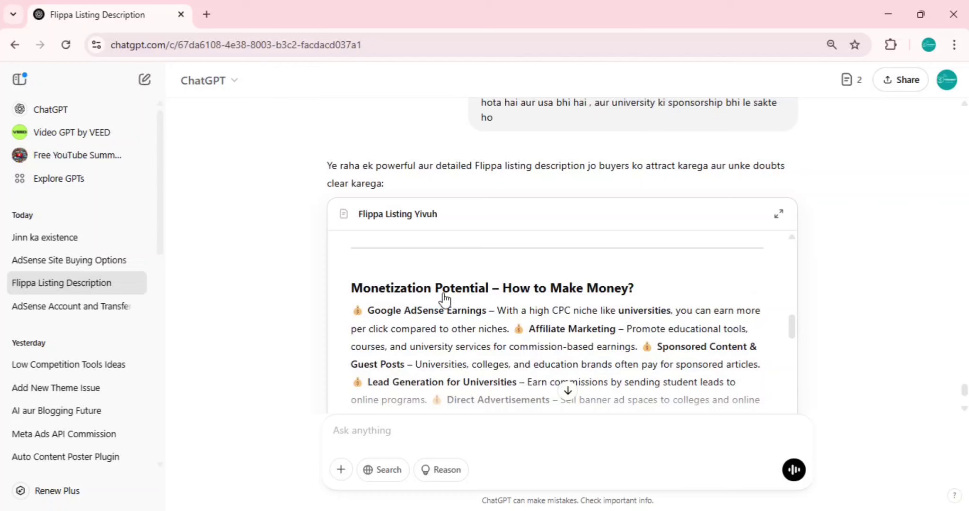
pyautogui.scroll(-2, 524, 315)
pyautogui.scroll(-3, 524, 317)
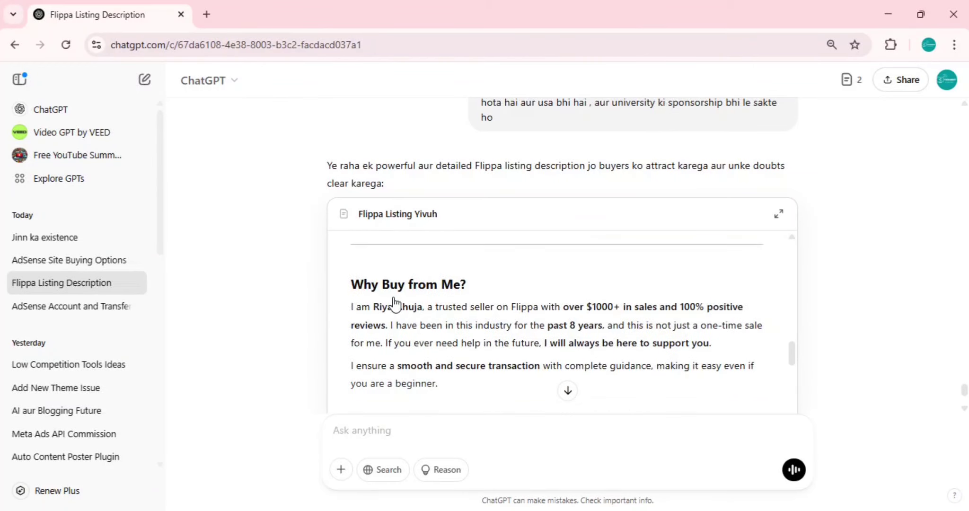
pyautogui.scroll(-7, 453, 327)
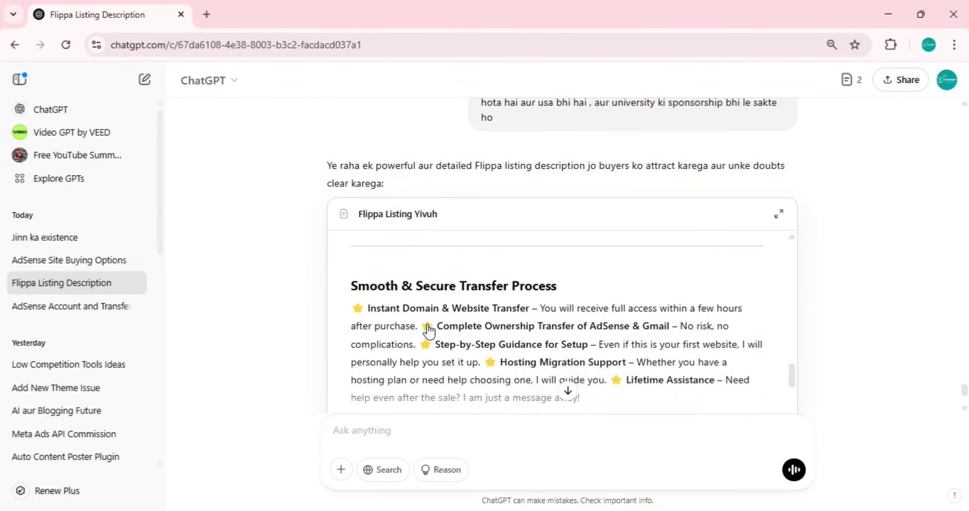
pyautogui.scroll(-3, 606, 342)
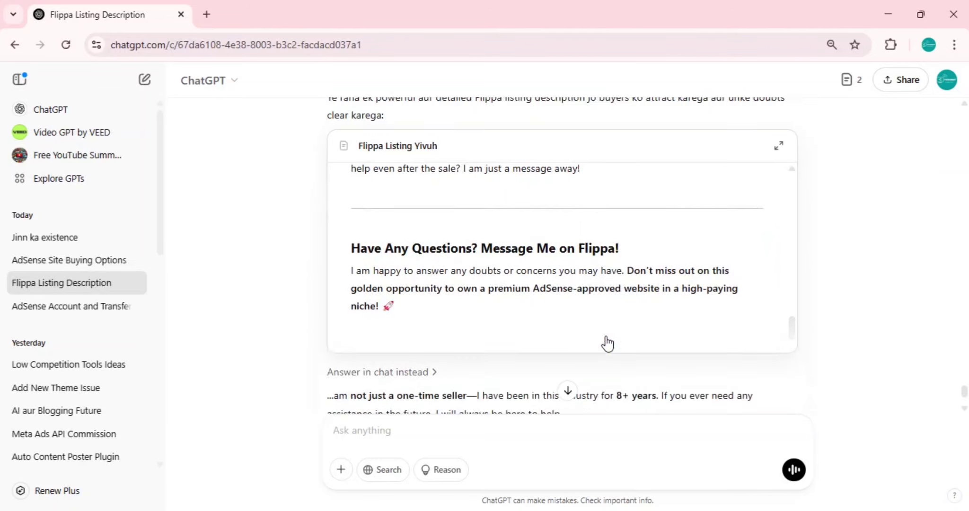
pyautogui.scroll(2, 574, 324)
pyautogui.scroll(3, 574, 325)
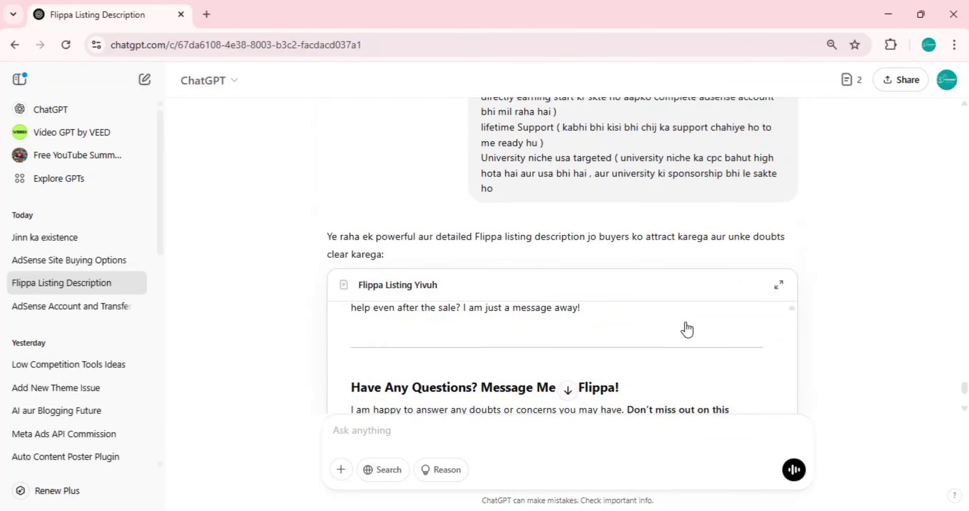
pyautogui.click(662, 329)
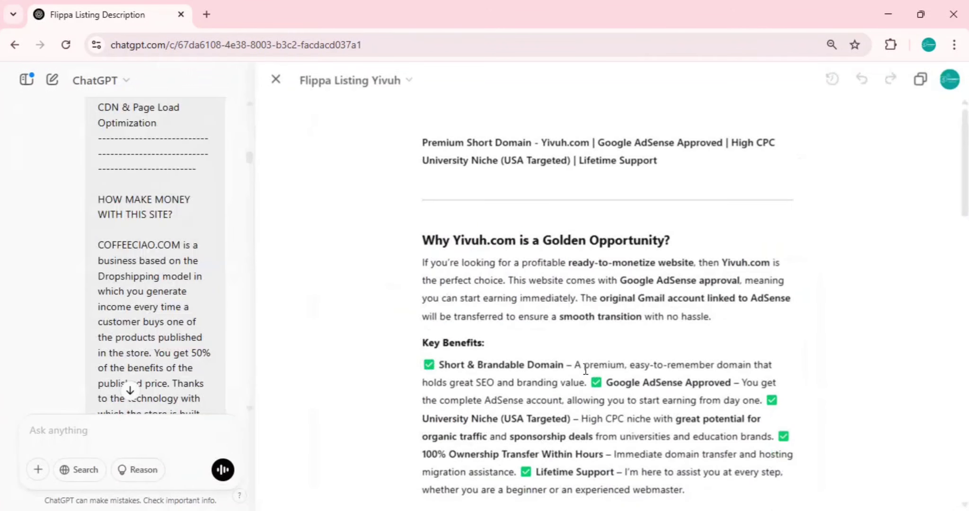
pyautogui.click(920, 80)
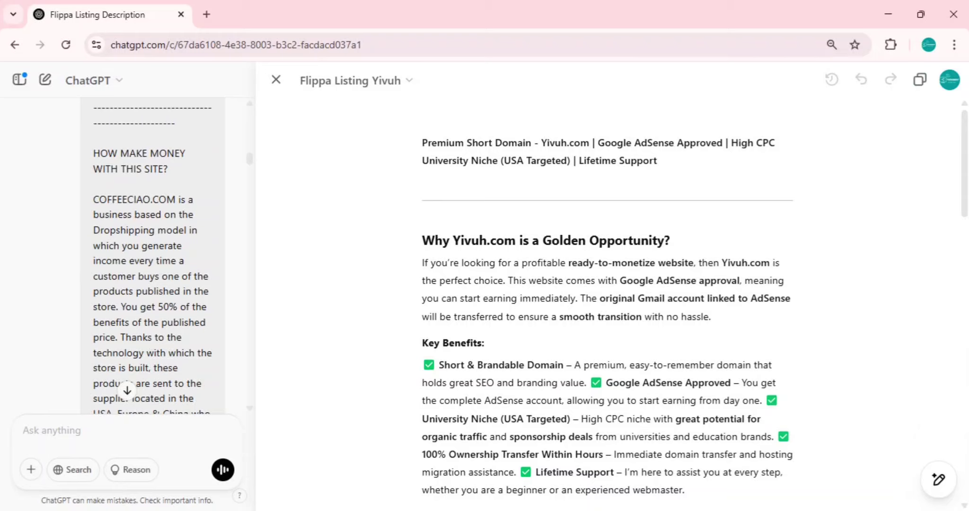
# Paste the copied Yivuh.com listing over the Description placeholder template in Flippa
pyautogui.hotkey('alt', 'Tab')
pyautogui.hotkey('ctrl', 'a')
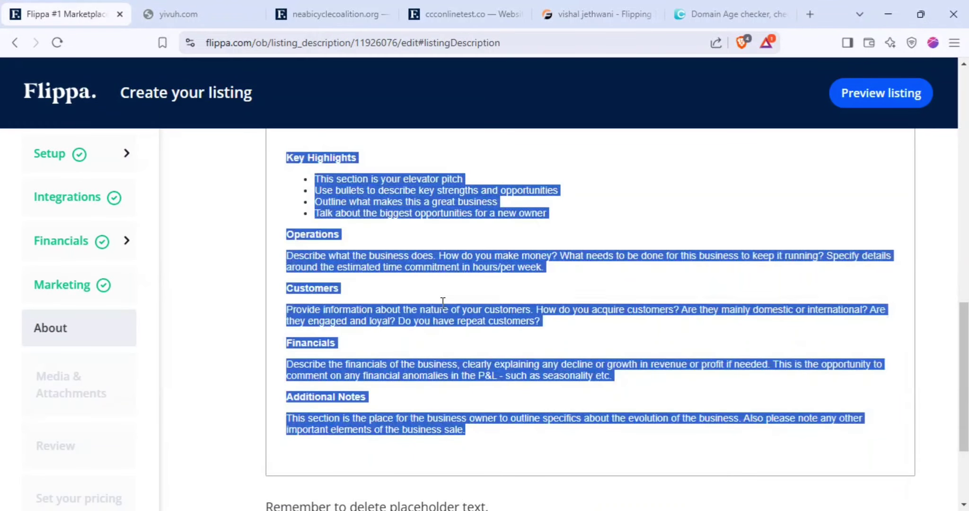
pyautogui.hotkey('ctrl', 'v')
pyautogui.scroll(-3, 502, 325)
pyautogui.scroll(4, 509, 326)
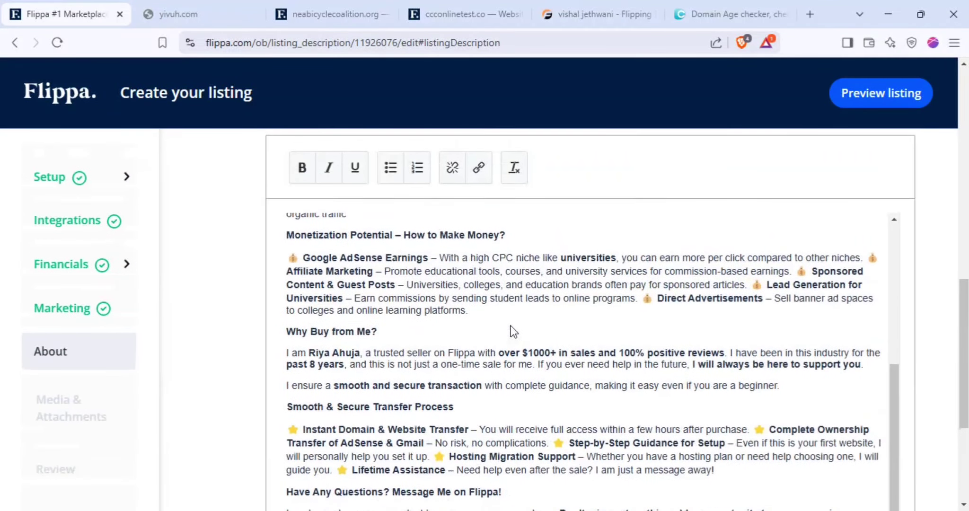
pyautogui.scroll(6, 515, 326)
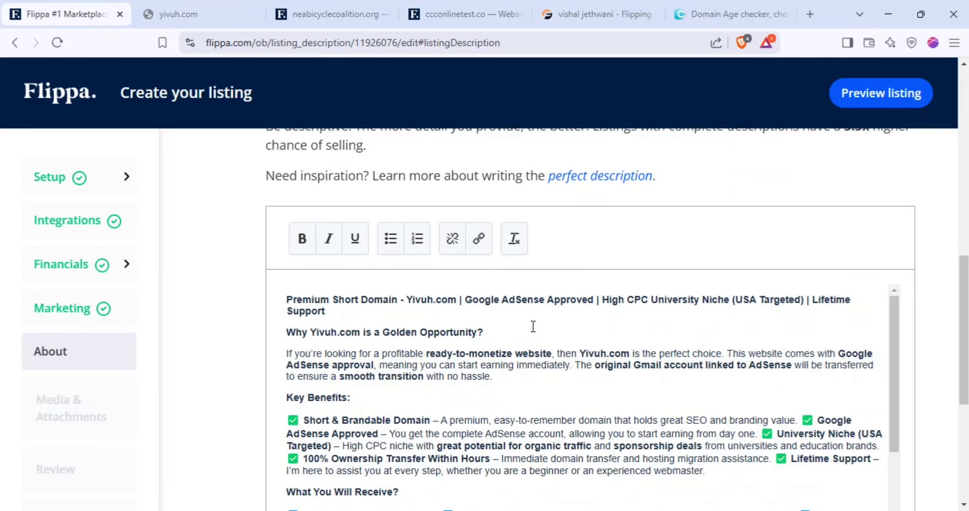
pyautogui.scroll(-8, 454, 332)
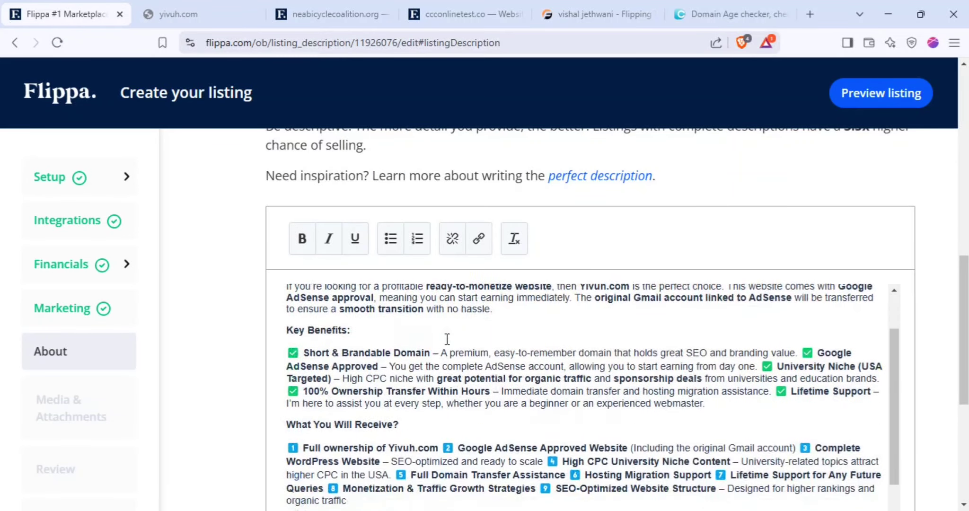
pyautogui.scroll(-5, 506, 330)
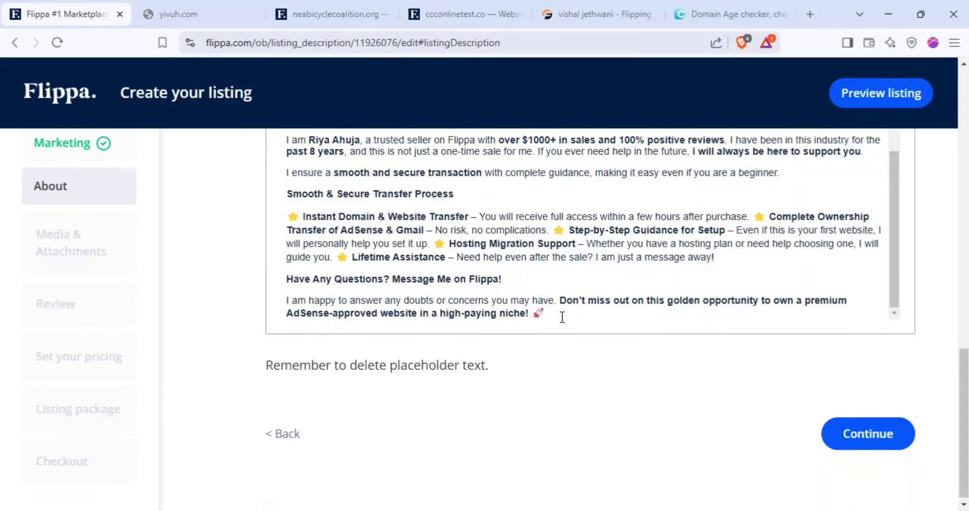
# Copy the description's Yivuh.com title line into the Summary, trimmed to 120 of 160 characters
pyautogui.click(562, 316)
pyautogui.scroll(15, 563, 319)
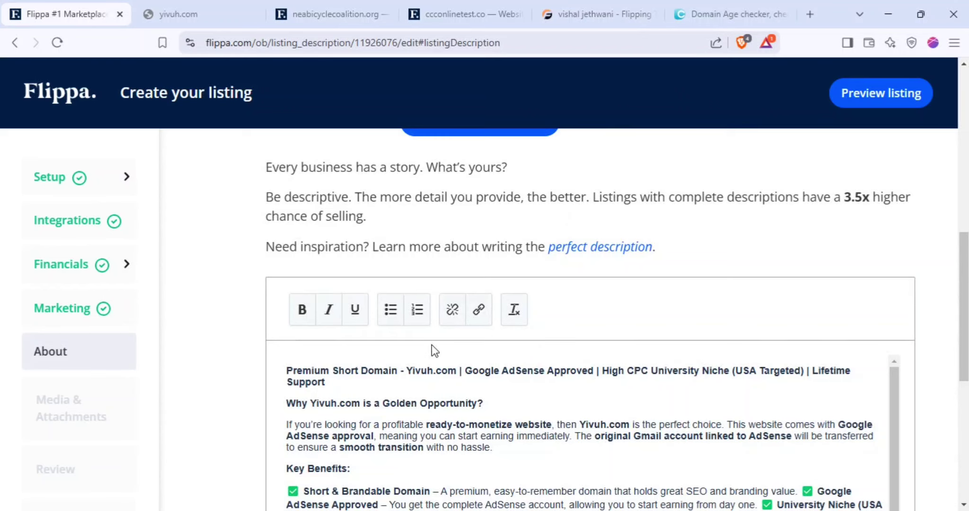
pyautogui.tripleClick(449, 369)
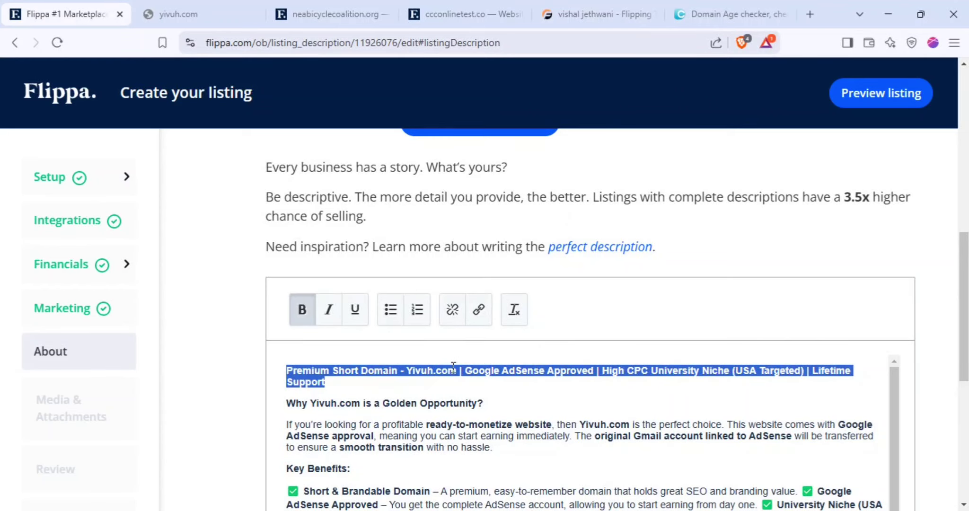
pyautogui.hotkey('ctrl', 'c')
pyautogui.scroll(8, 453, 367)
pyautogui.click(396, 250)
pyautogui.hotkey('ctrl', 'v')
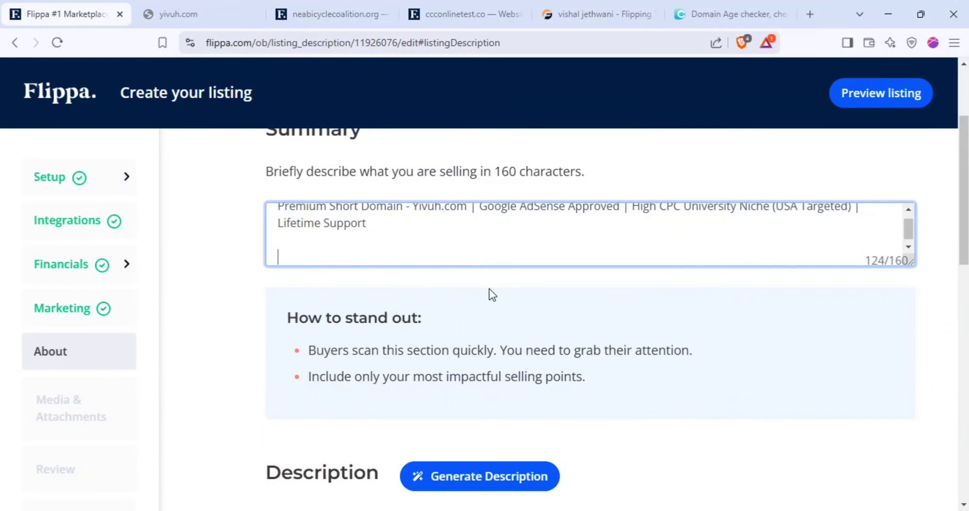
pyautogui.press('BackSpace')
pyautogui.press('BackSpace')
pyautogui.press('BackSpace')
pyautogui.press('BackSpace')
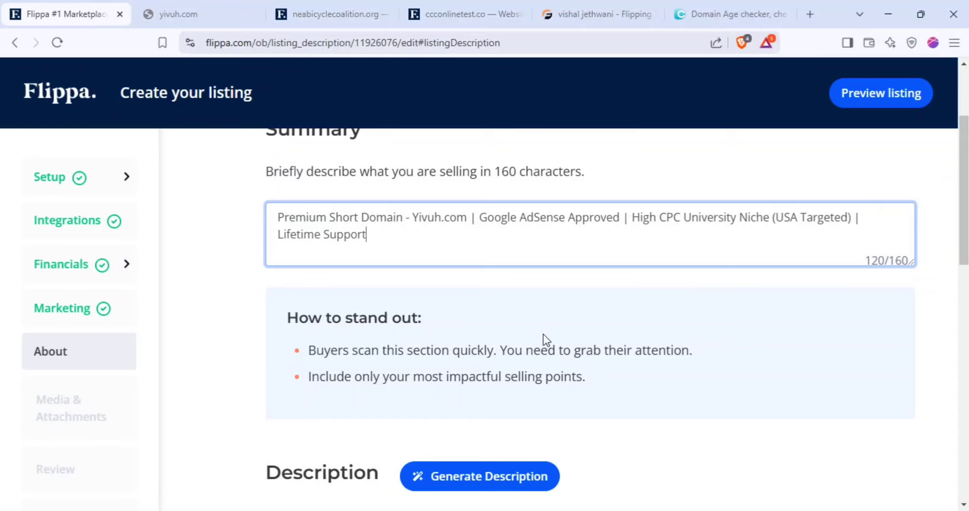
pyautogui.click(544, 334)
pyautogui.scroll(-15, 544, 334)
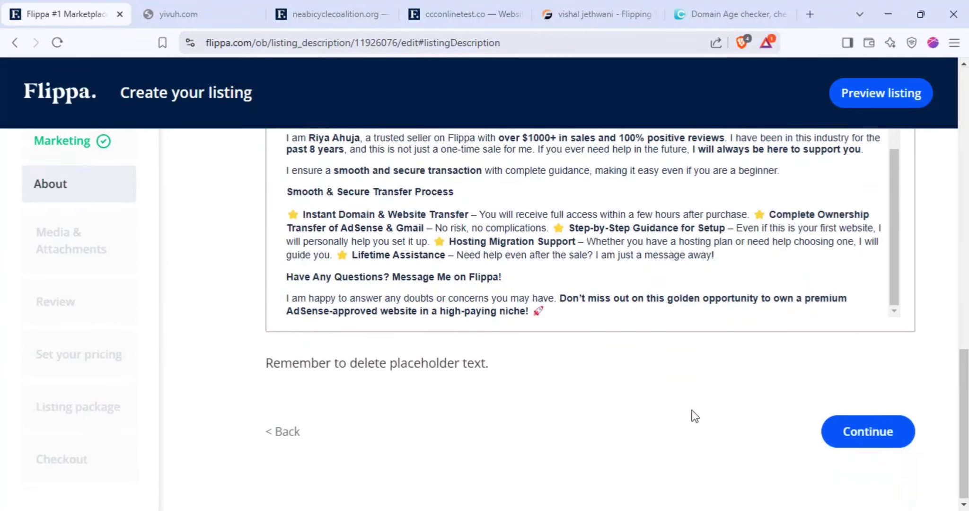
# Save the About step, then submit Media & Attachments with its one uploaded image
pyautogui.click(840, 443)
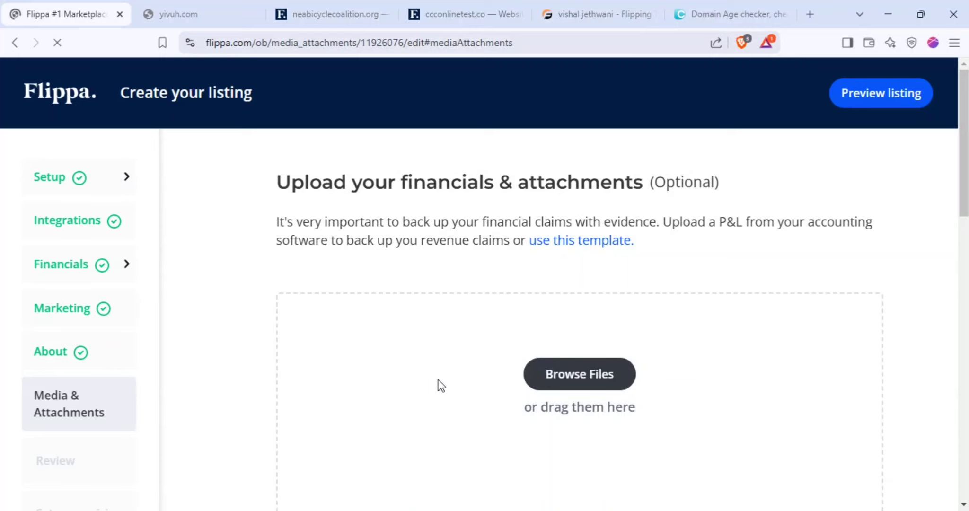
pyautogui.scroll(-4, 440, 386)
pyautogui.scroll(-6, 408, 355)
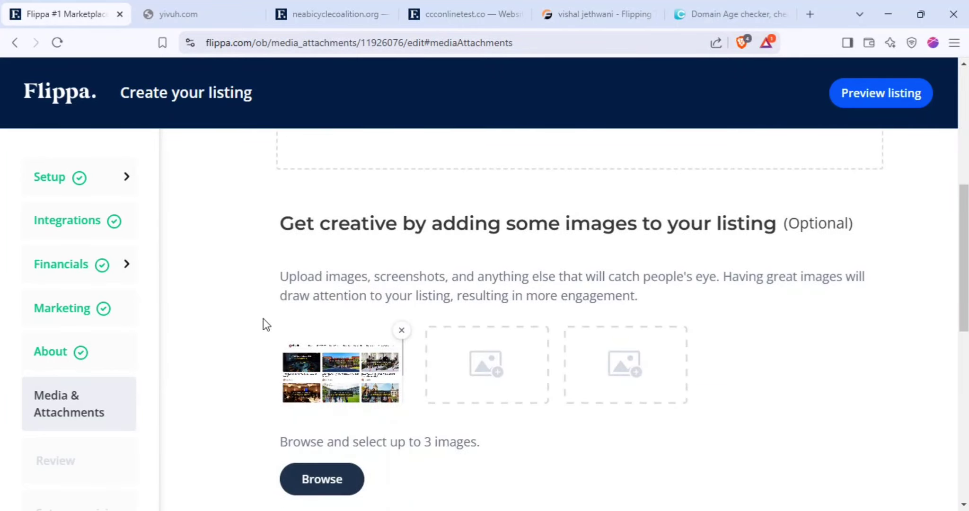
pyautogui.scroll(-9, 384, 377)
pyautogui.scroll(9, 398, 361)
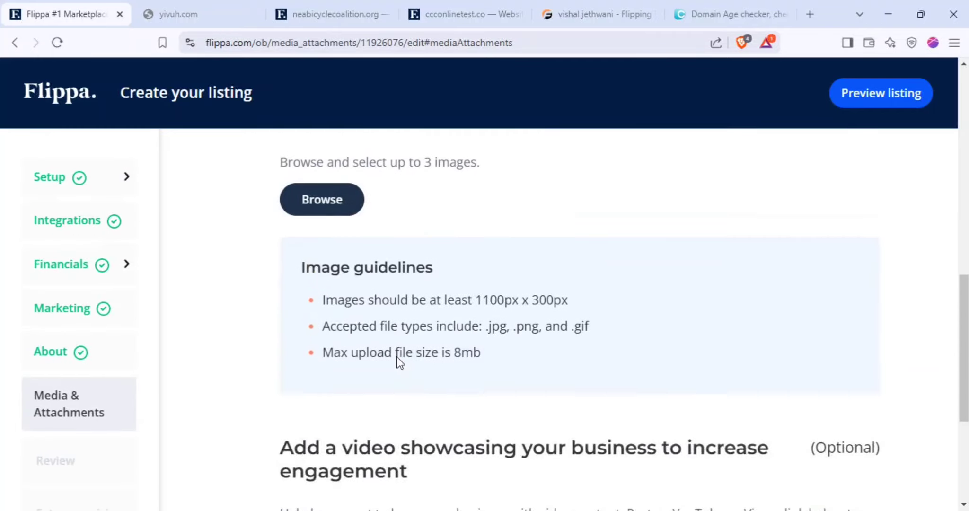
pyautogui.scroll(7, 459, 360)
pyautogui.scroll(-8, 612, 342)
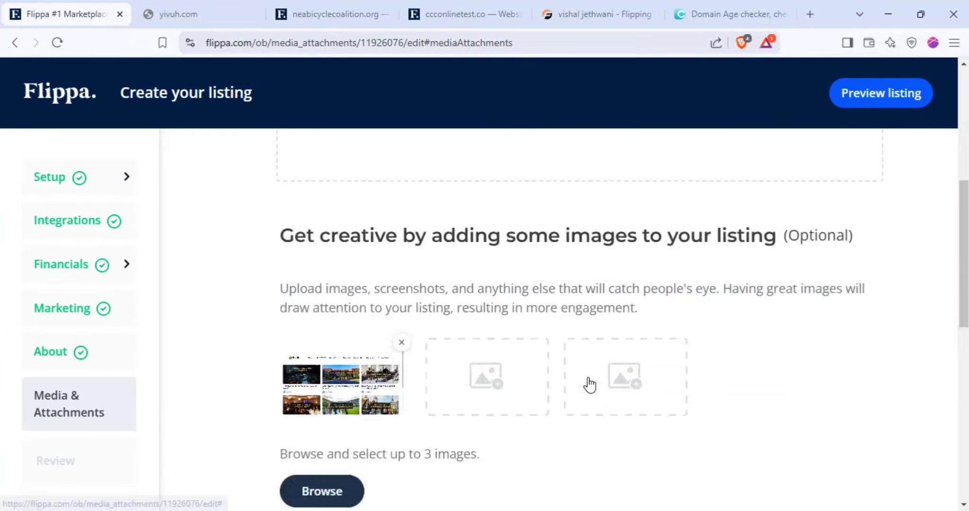
pyautogui.scroll(-8, 521, 340)
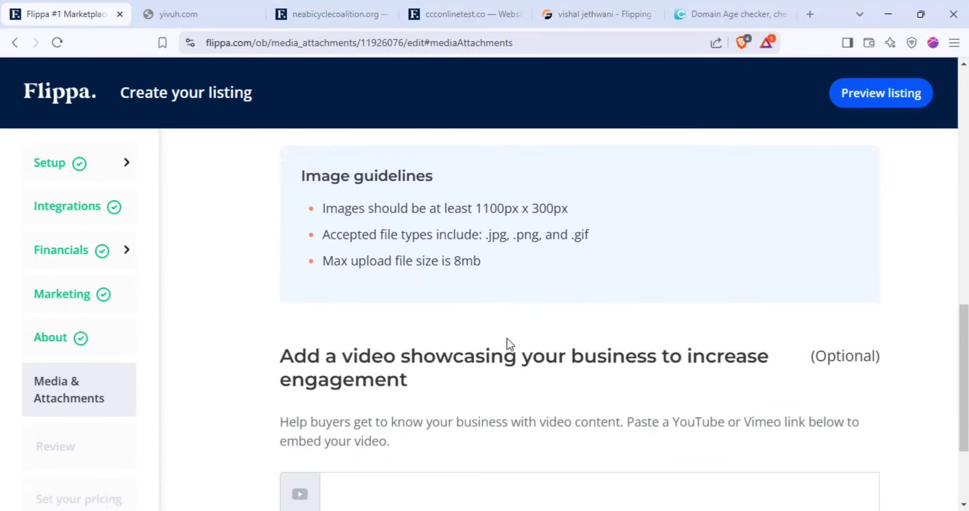
pyautogui.scroll(-2, 506, 339)
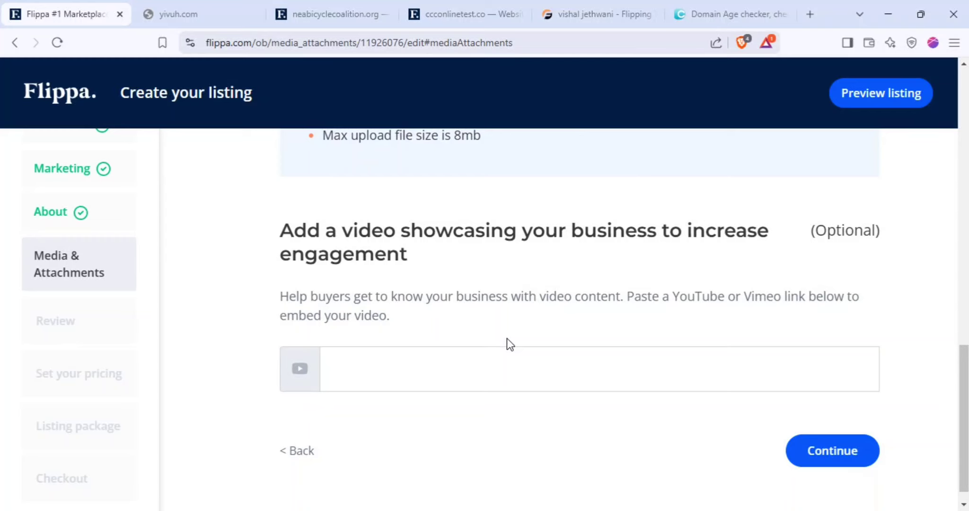
pyautogui.scroll(-1, 506, 341)
pyautogui.scroll(10, 509, 351)
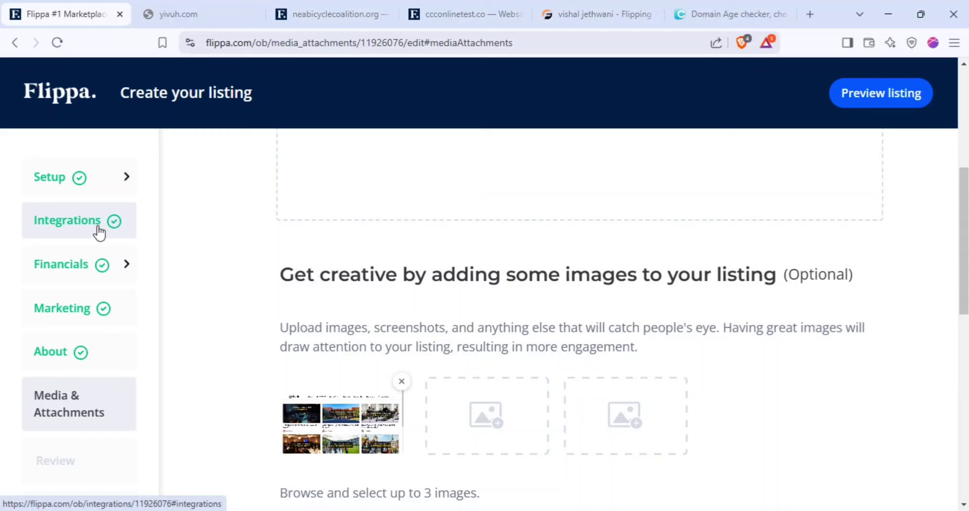
pyautogui.scroll(-10, 554, 337)
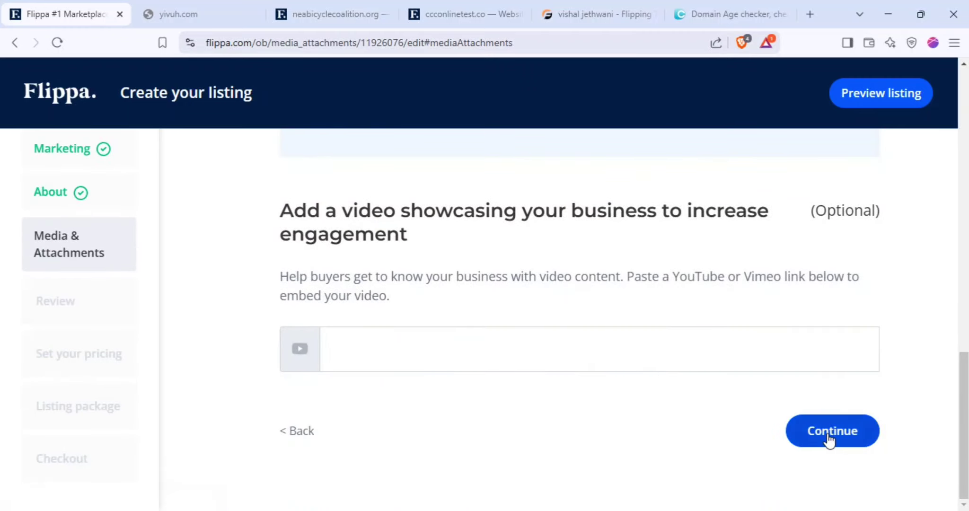
pyautogui.scroll(10, 659, 350)
pyautogui.scroll(-10, 542, 303)
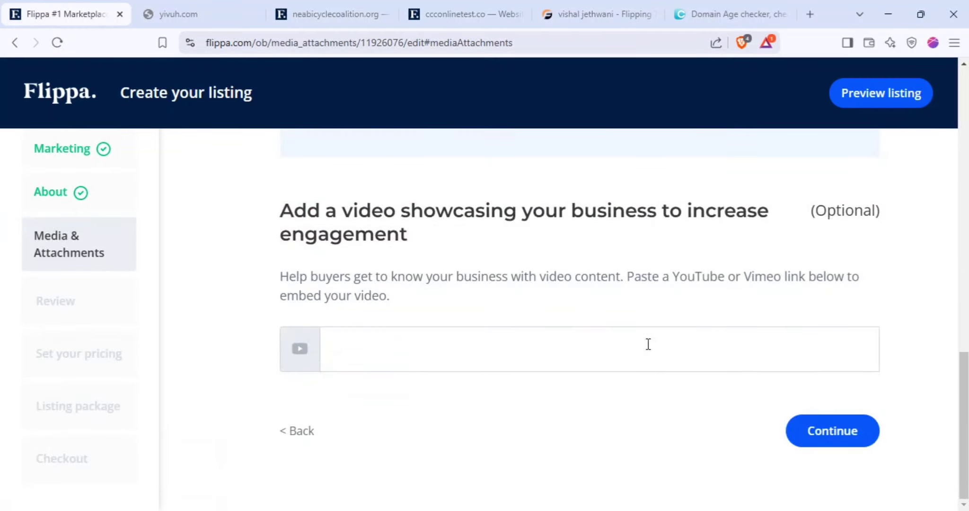
pyautogui.click(807, 430)
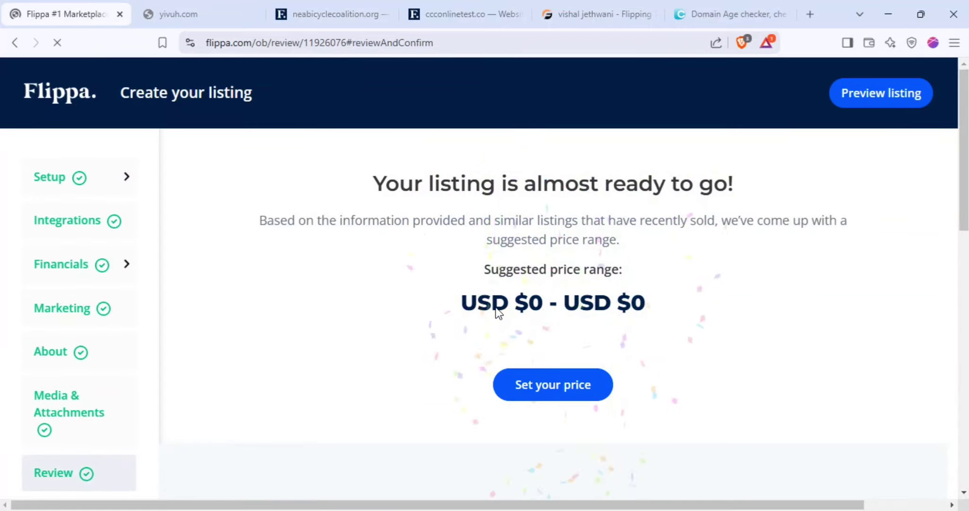
# Look over the Review page showing the listing almost ready at USD $0 – USD $0
pyautogui.scroll(-10, 580, 318)
pyautogui.scroll(10, 585, 336)
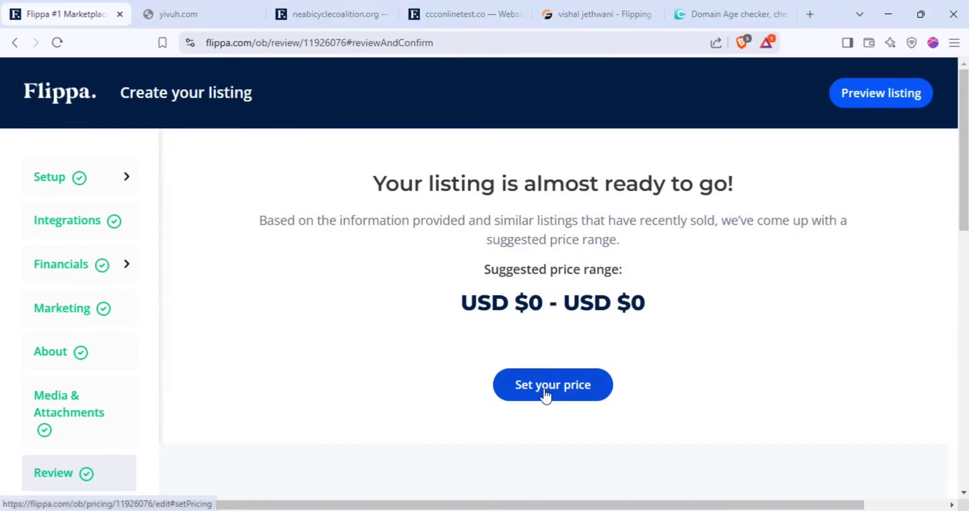
# Go to pricing, keep the Auction format, and set bidding to start at USD 1
pyautogui.click(545, 393)
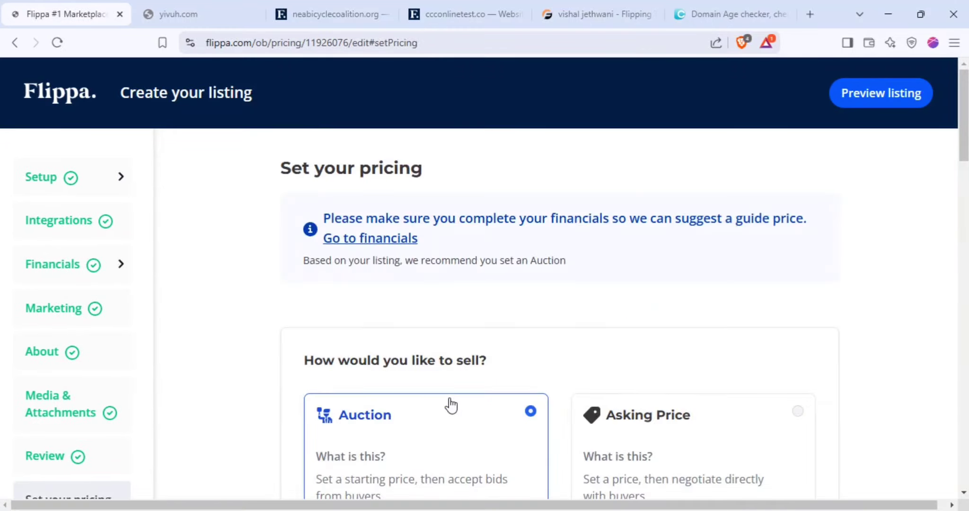
pyautogui.scroll(-4, 440, 374)
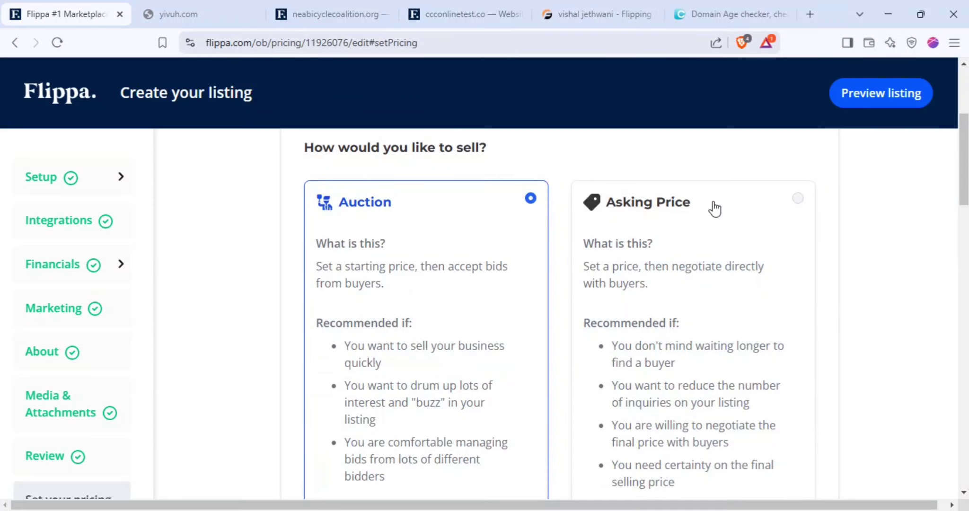
pyautogui.scroll(-1, 426, 256)
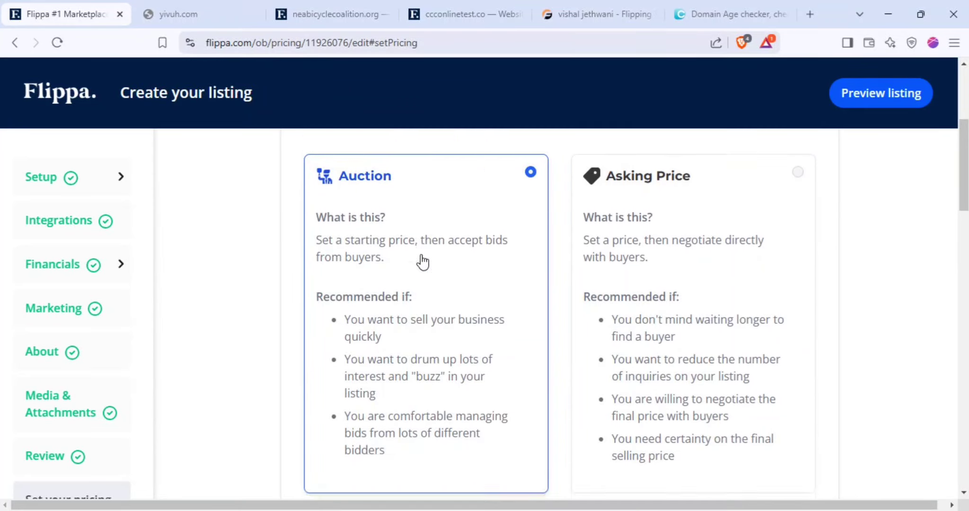
pyautogui.scroll(1, 402, 298)
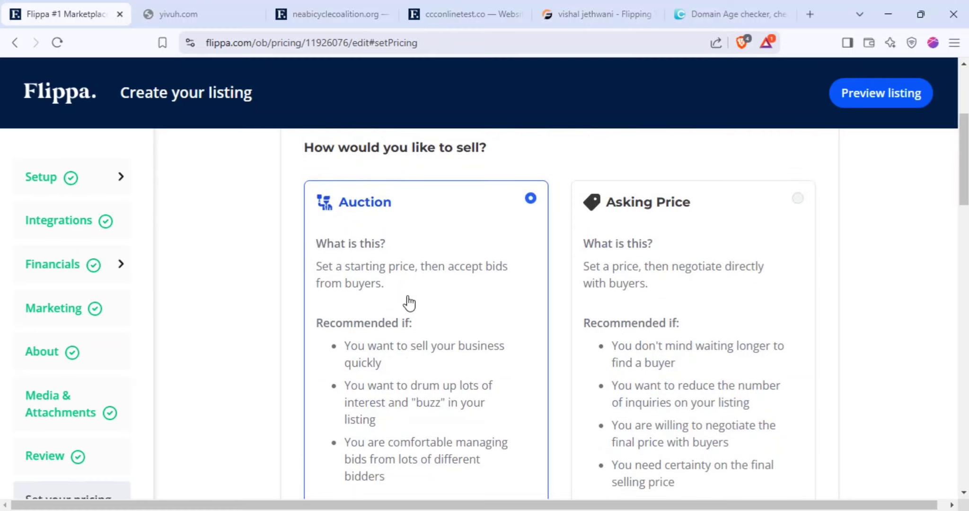
pyautogui.scroll(-5, 407, 305)
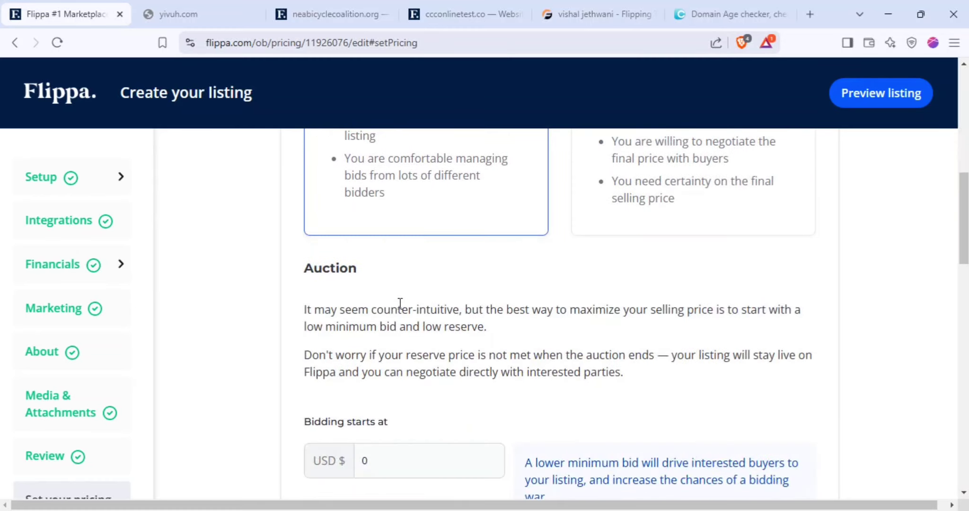
pyautogui.scroll(3, 388, 293)
pyautogui.scroll(-3, 397, 296)
pyautogui.scroll(2, 407, 317)
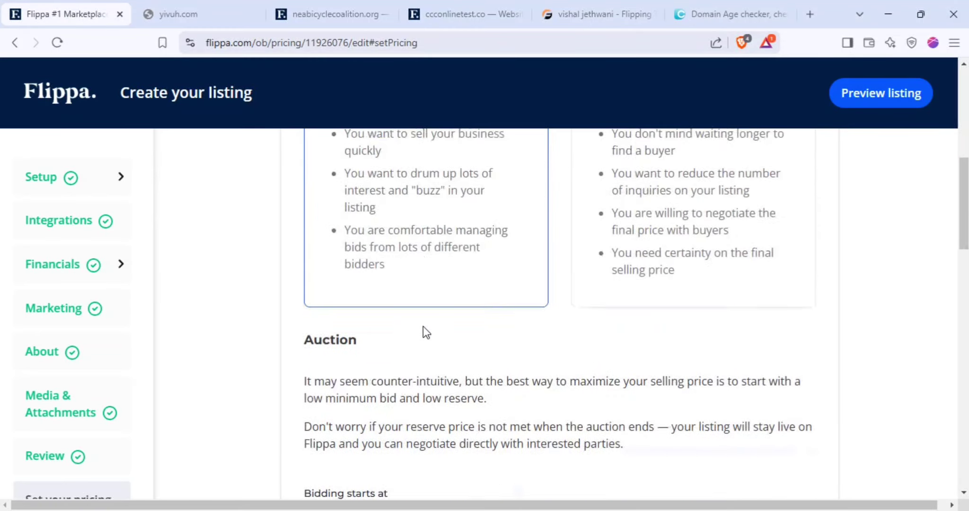
pyautogui.scroll(-4, 421, 329)
pyautogui.doubleClick(363, 247)
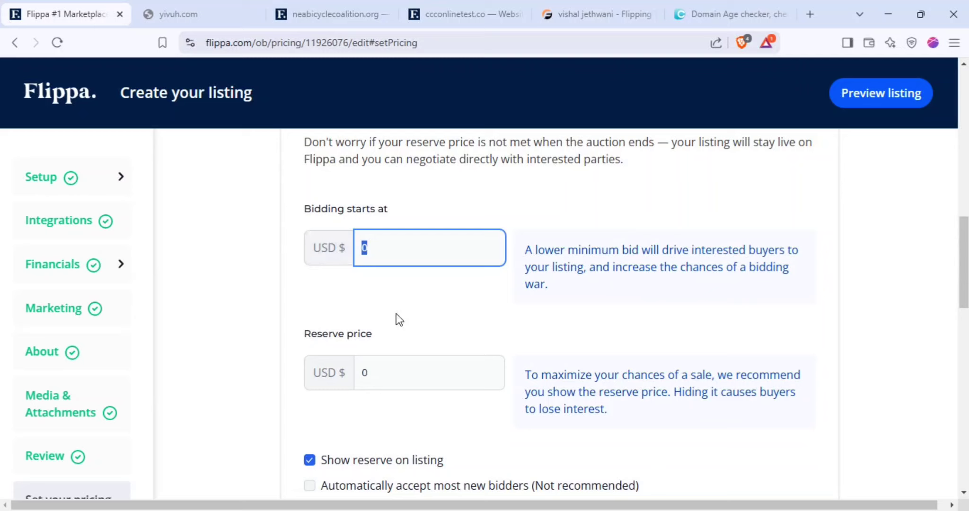
pyautogui.write('1')
pyautogui.click(417, 332)
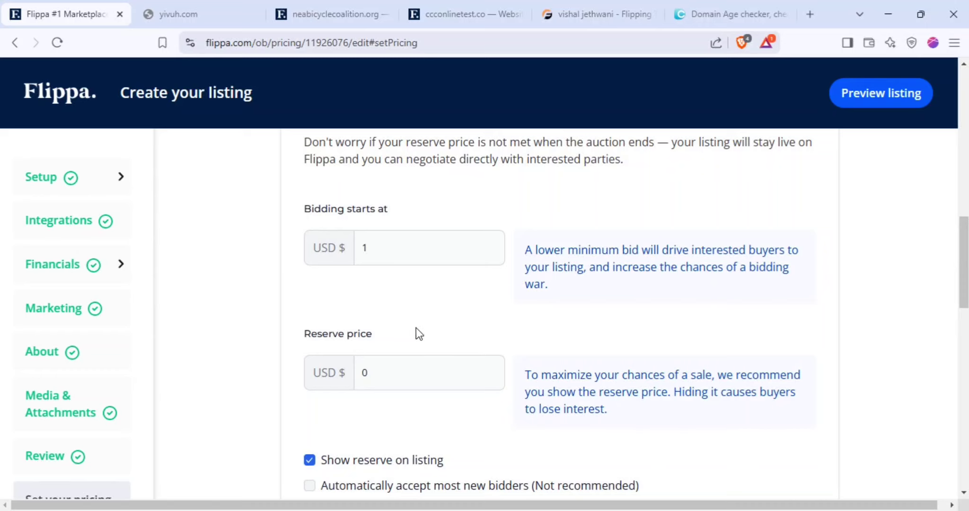
pyautogui.scroll(7, 418, 318)
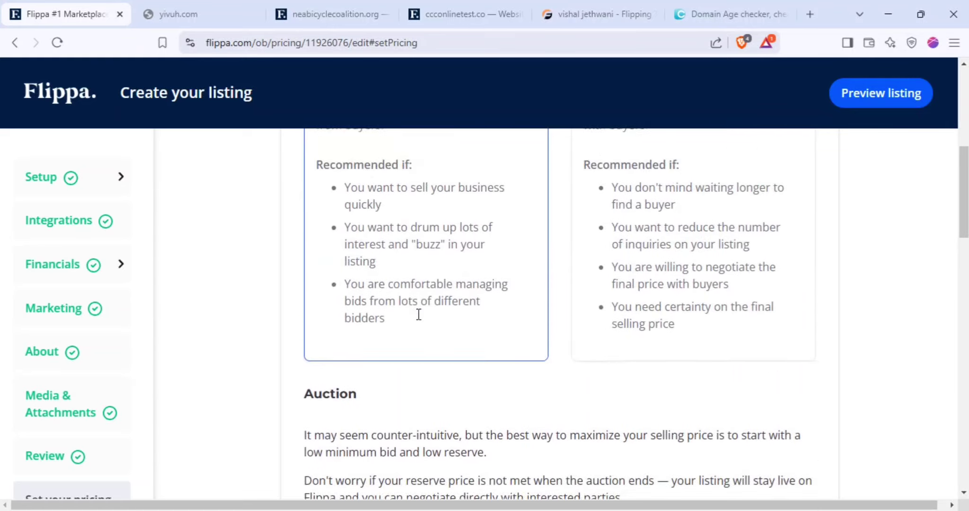
pyautogui.scroll(3, 418, 314)
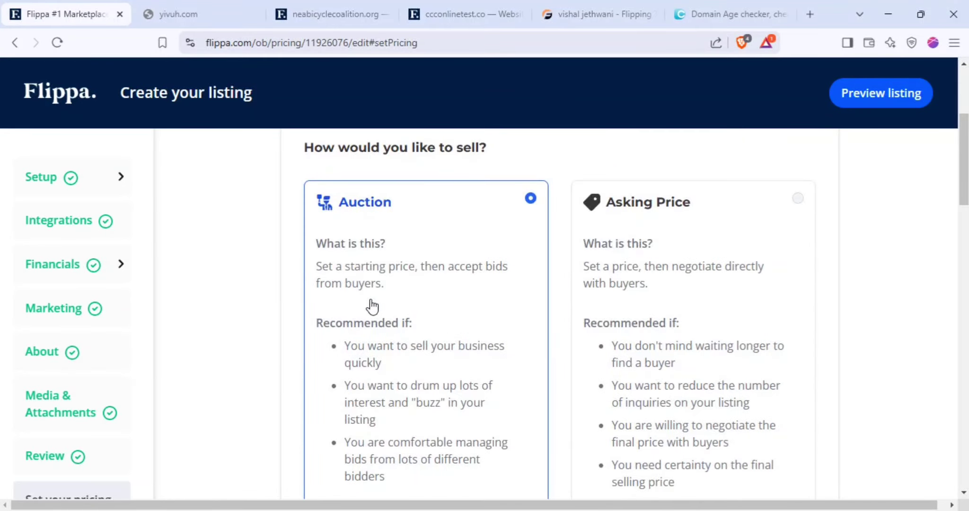
pyautogui.click(671, 289)
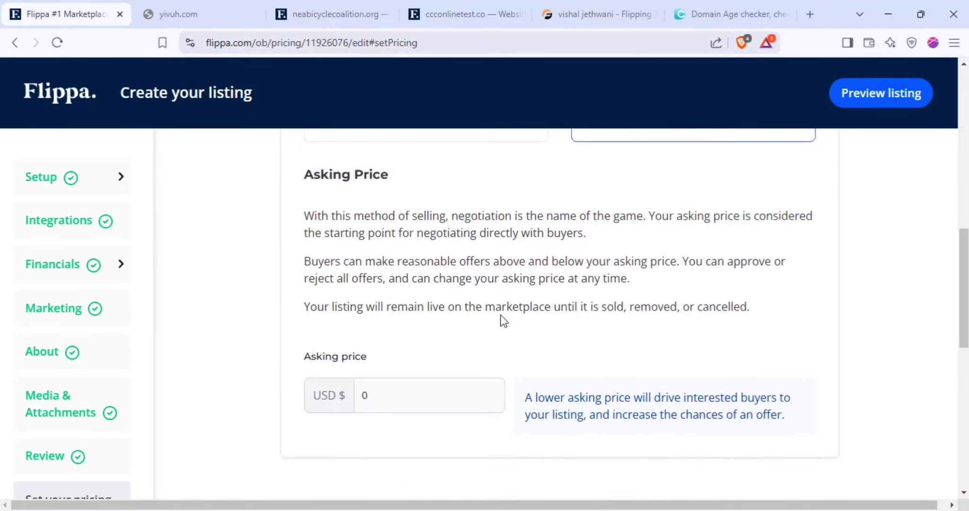
pyautogui.scroll(-4, 473, 284)
pyautogui.press('Tab')
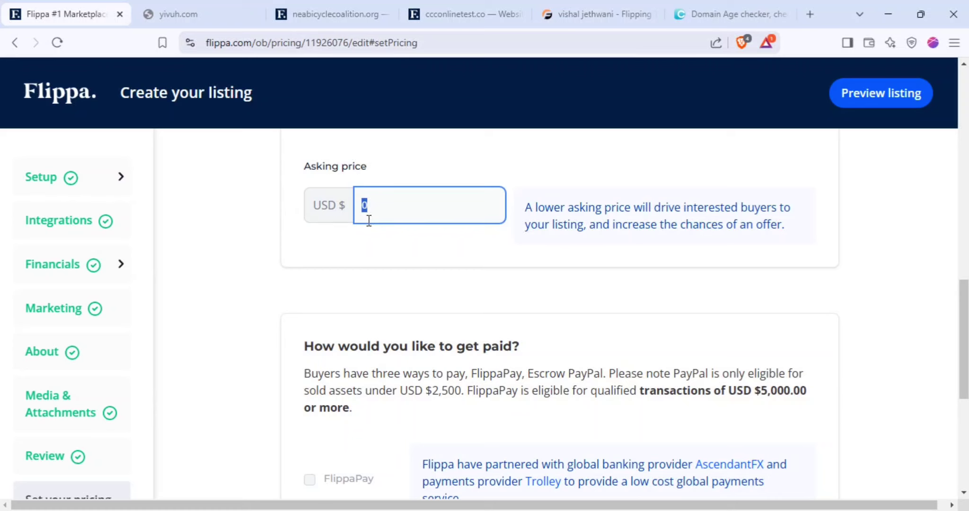
pyautogui.scroll(2, 509, 313)
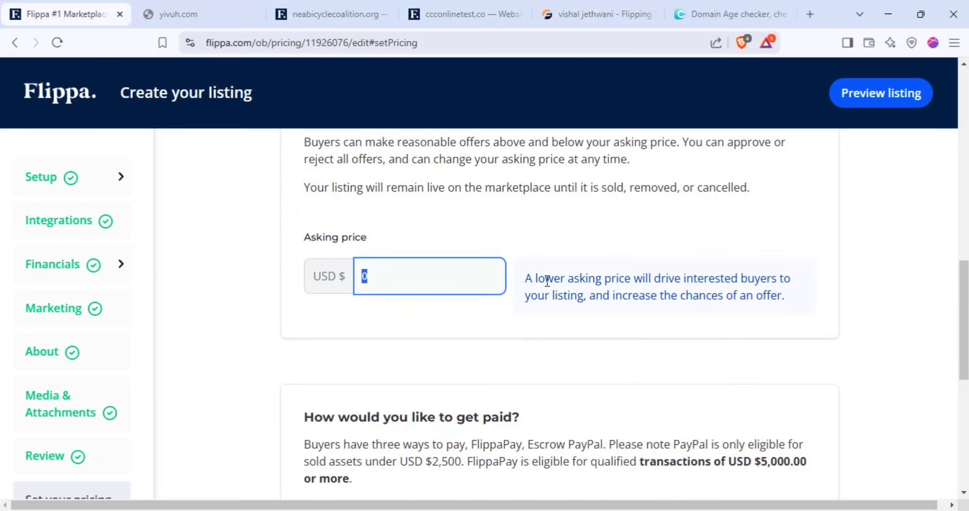
pyautogui.moveTo(545, 279); pyautogui.dragTo(778, 296)
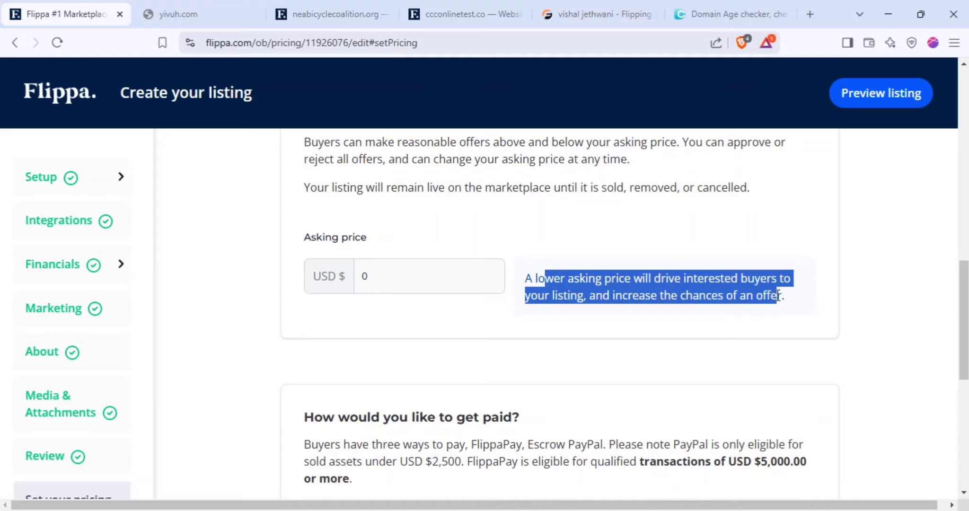
pyautogui.scroll(8, 622, 310)
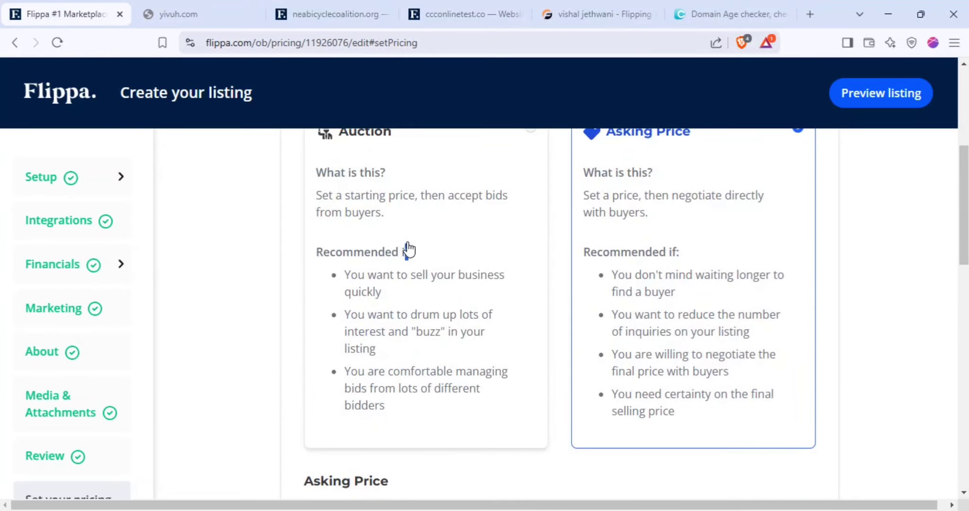
pyautogui.scroll(3, 396, 290)
pyautogui.click(378, 281)
pyautogui.scroll(-7, 386, 291)
pyautogui.scroll(-5, 393, 301)
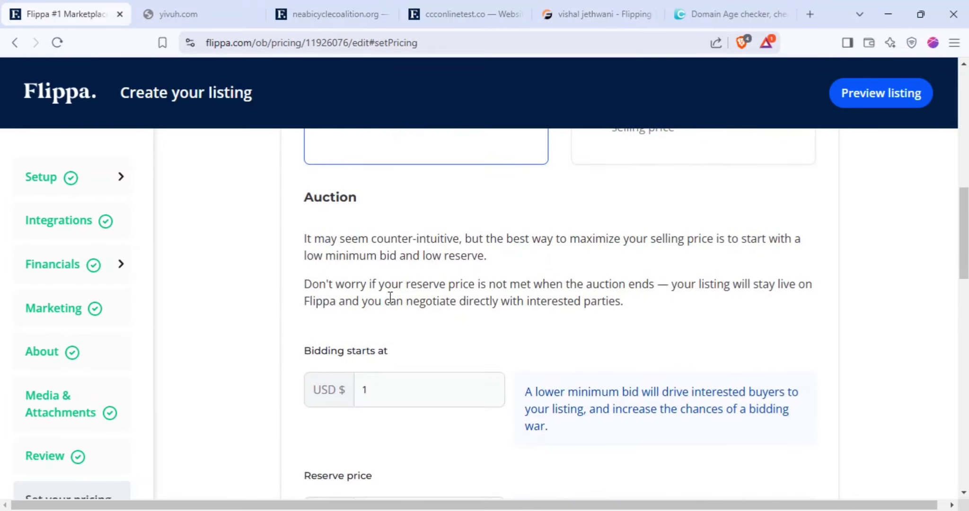
# Set the reserve price to USD 270, keeping 'Show reserve on listing' checked
pyautogui.doubleClick(362, 249)
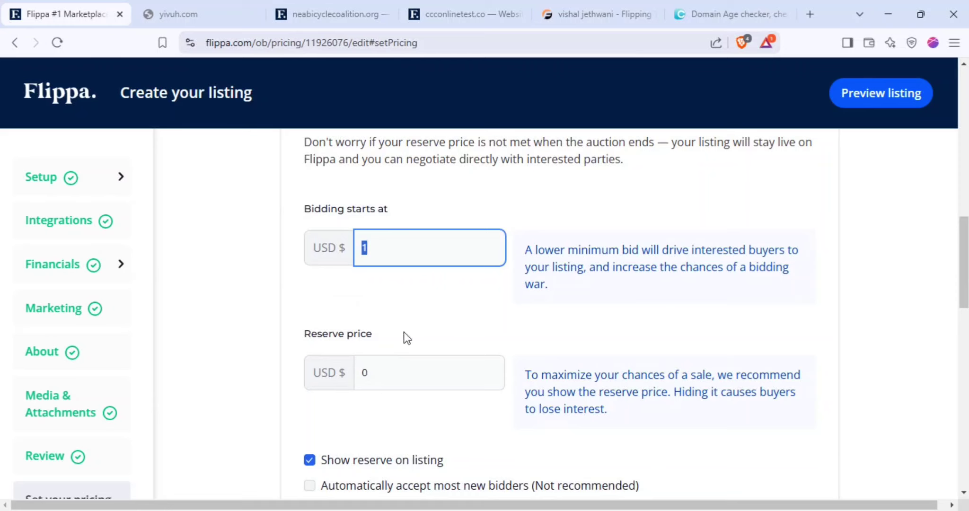
pyautogui.click(403, 332)
pyautogui.scroll(-3, 438, 301)
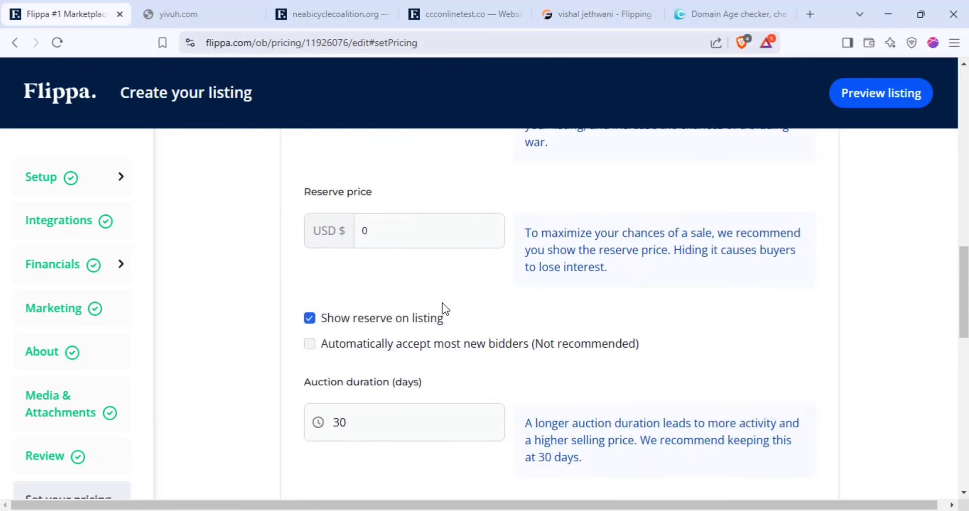
pyautogui.doubleClick(363, 231)
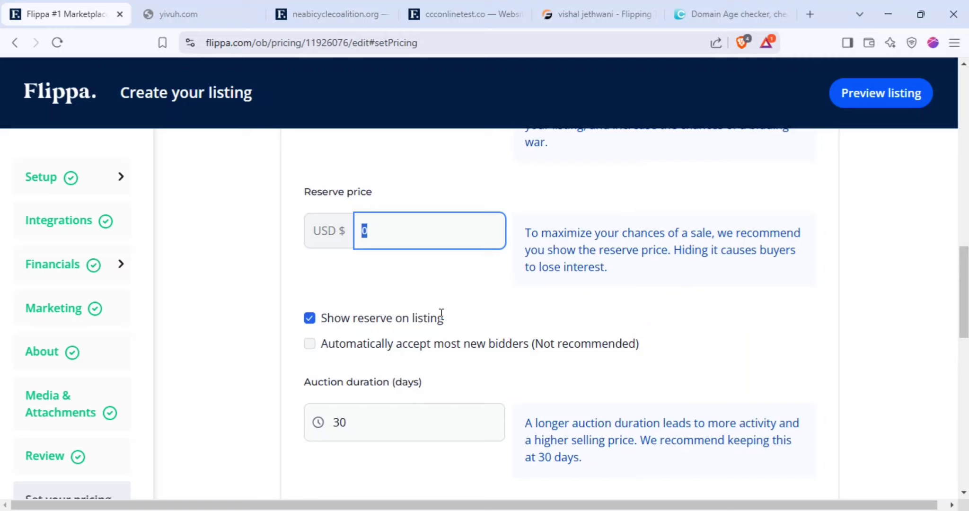
pyautogui.write('270')
pyautogui.tripleClick(353, 318)
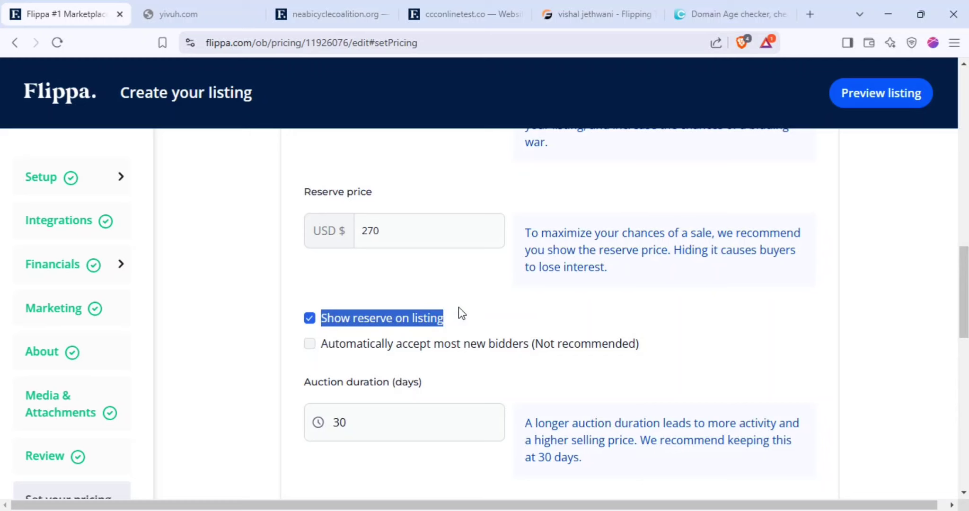
pyautogui.scroll(4, 457, 312)
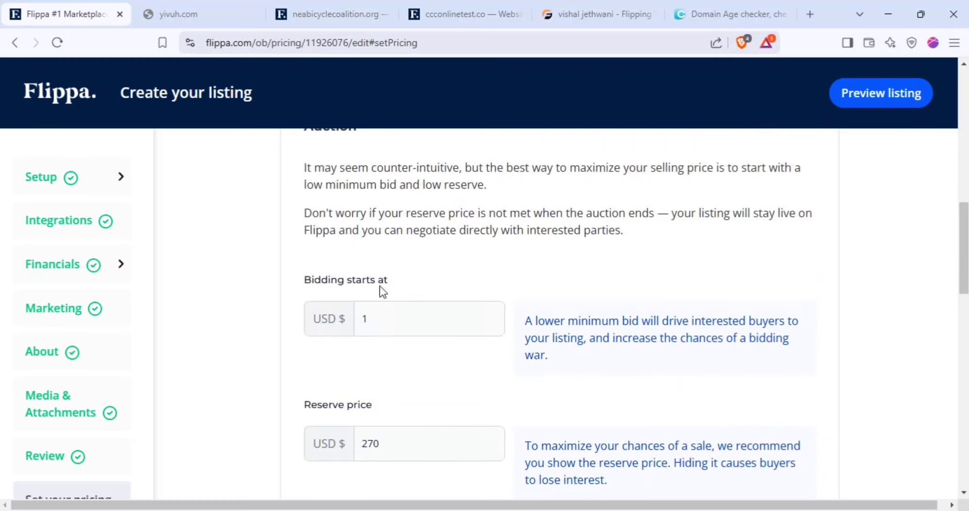
# Turn on Buy it now and enter a price of USD 299
pyautogui.scroll(-8, 386, 308)
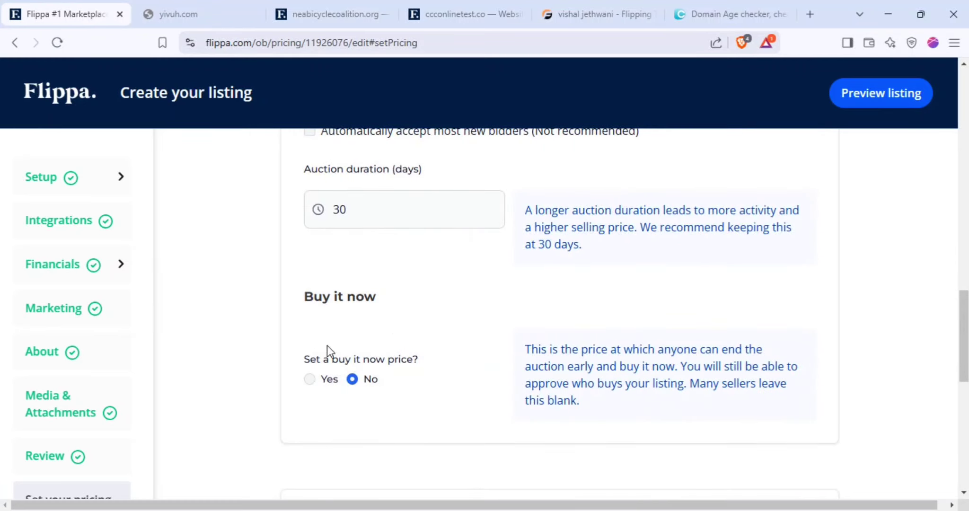
pyautogui.click(309, 379)
pyautogui.click(362, 400)
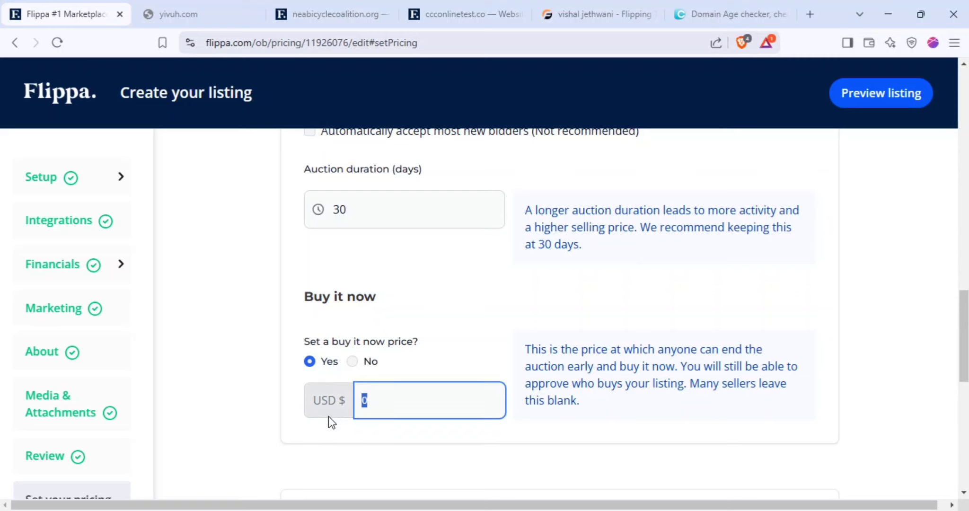
pyautogui.write('299')
pyautogui.click(400, 422)
pyautogui.doubleClick(385, 410)
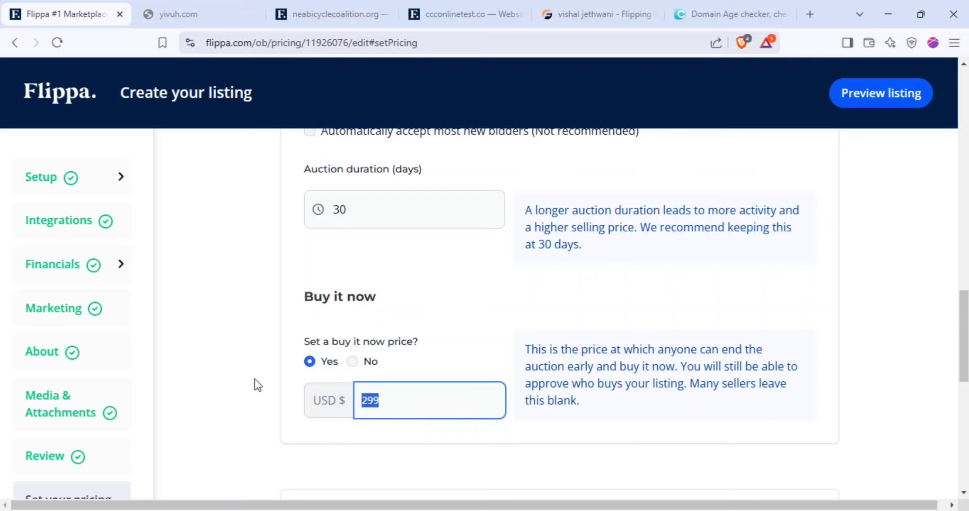
# Recheck that the reserve price still reads USD 270
pyautogui.scroll(5, 357, 317)
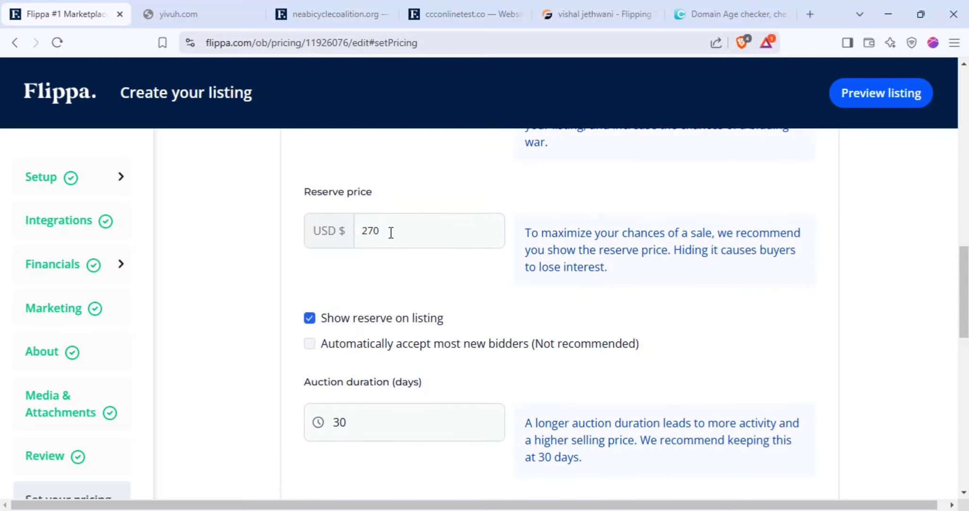
pyautogui.doubleClick(362, 232)
pyautogui.click(389, 275)
pyautogui.moveTo(380, 232); pyautogui.dragTo(361, 231)
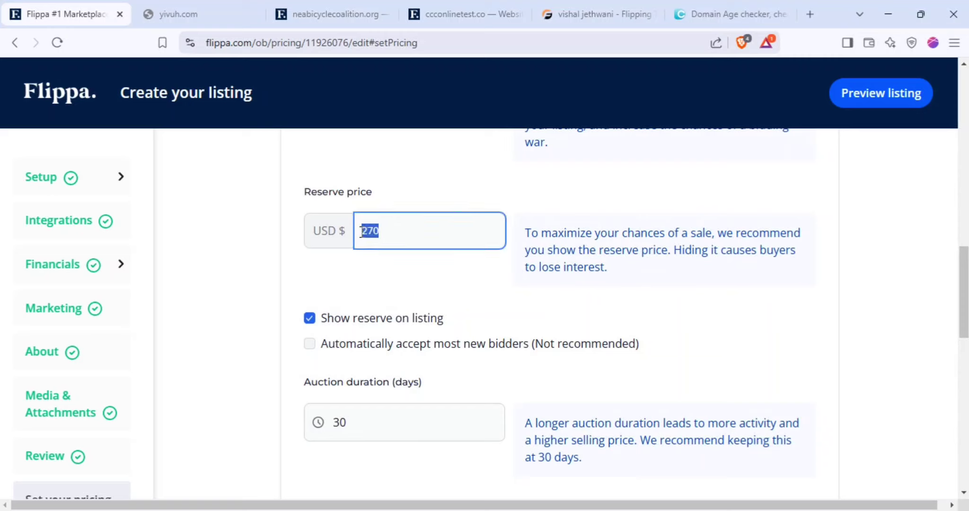
pyautogui.click(402, 286)
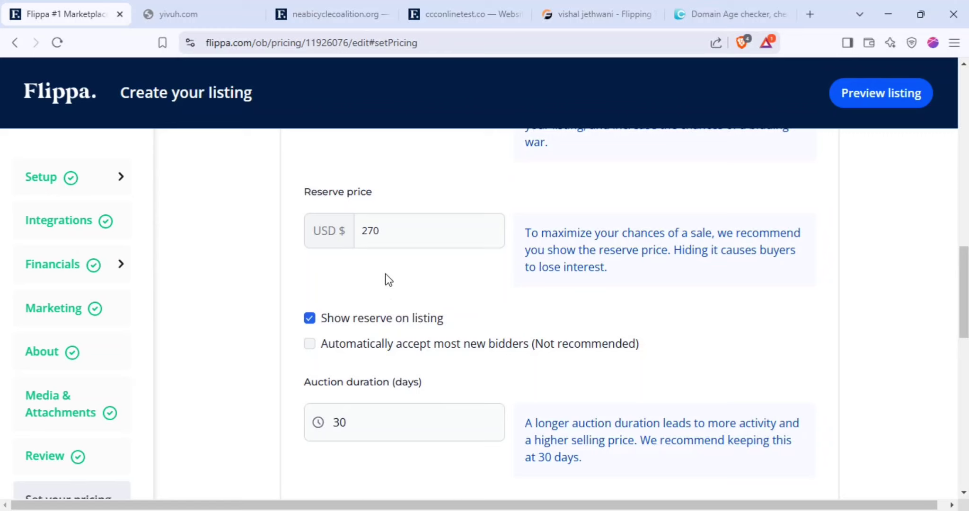
pyautogui.moveTo(387, 228); pyautogui.dragTo(361, 228)
pyautogui.click(386, 235)
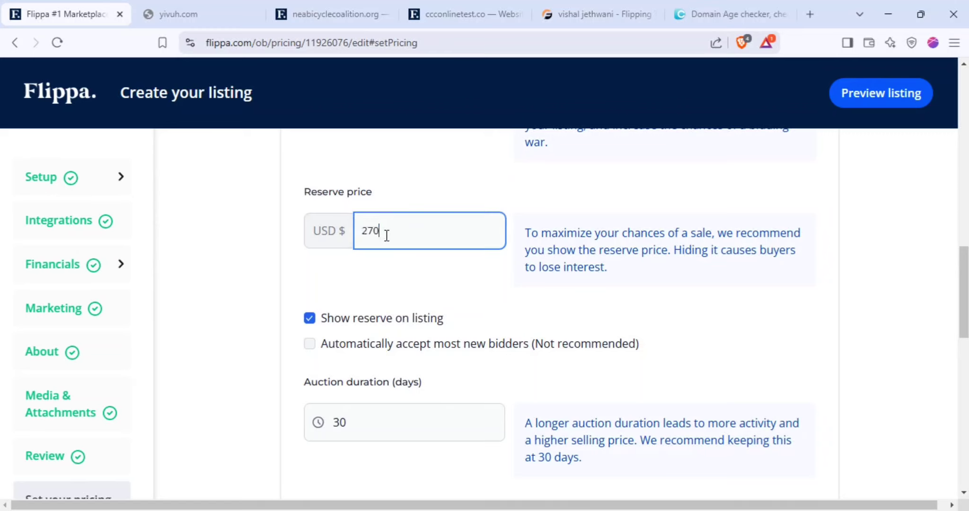
pyautogui.doubleClick(386, 235)
pyautogui.click(398, 267)
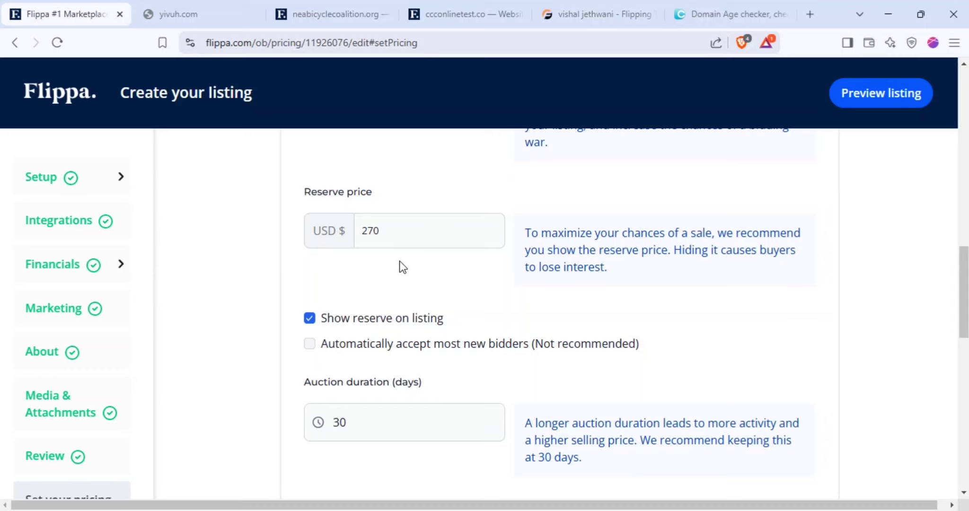
pyautogui.moveTo(389, 223); pyautogui.dragTo(359, 218)
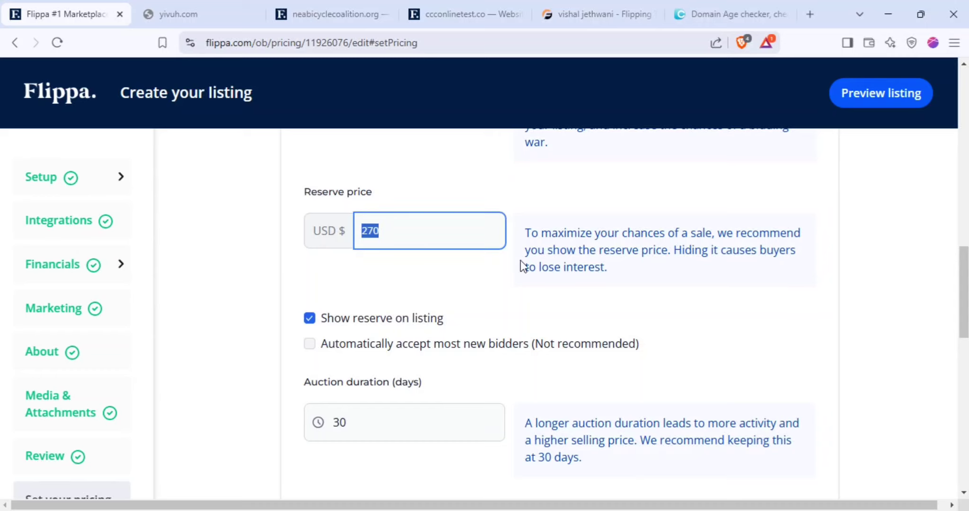
# Replace the 270 reserve price with 298
pyautogui.click(451, 258)
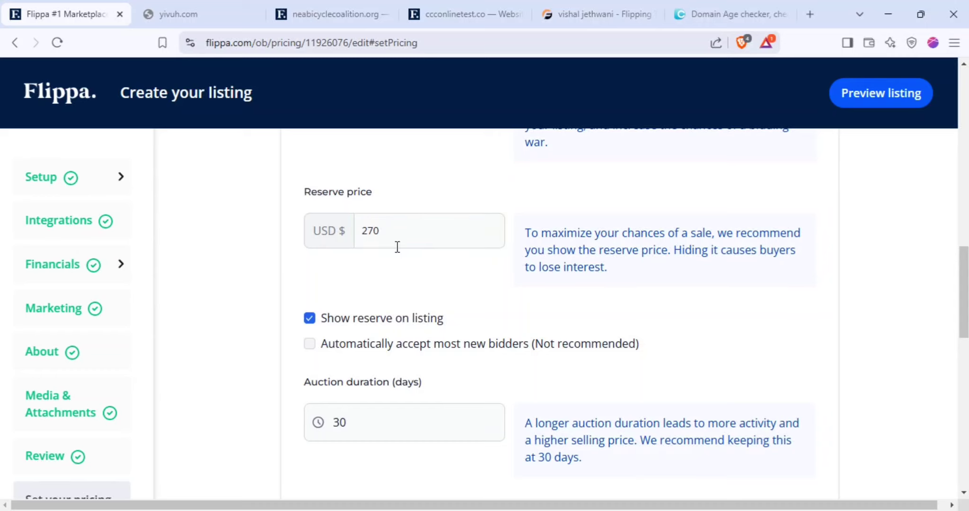
pyautogui.scroll(4, 388, 261)
pyautogui.scroll(-12, 380, 275)
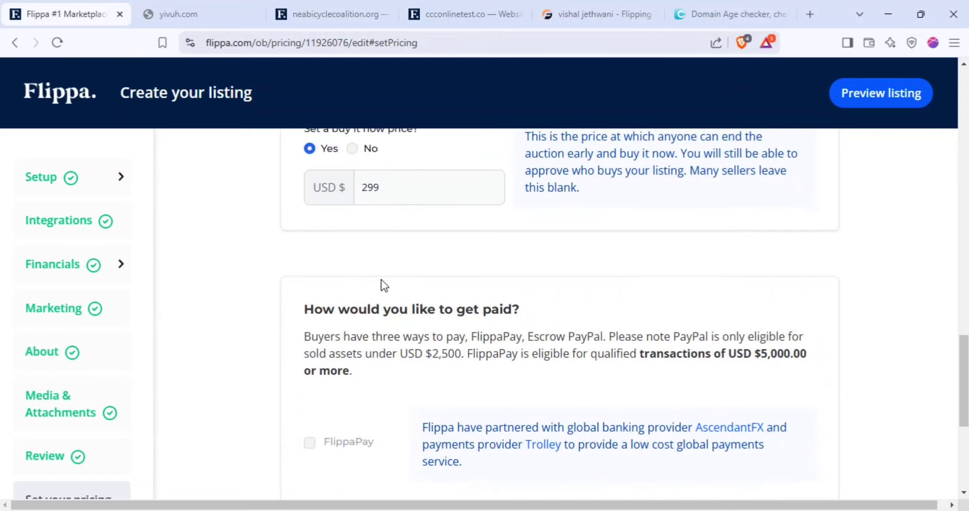
pyautogui.scroll(4, 382, 284)
pyautogui.scroll(-4, 383, 283)
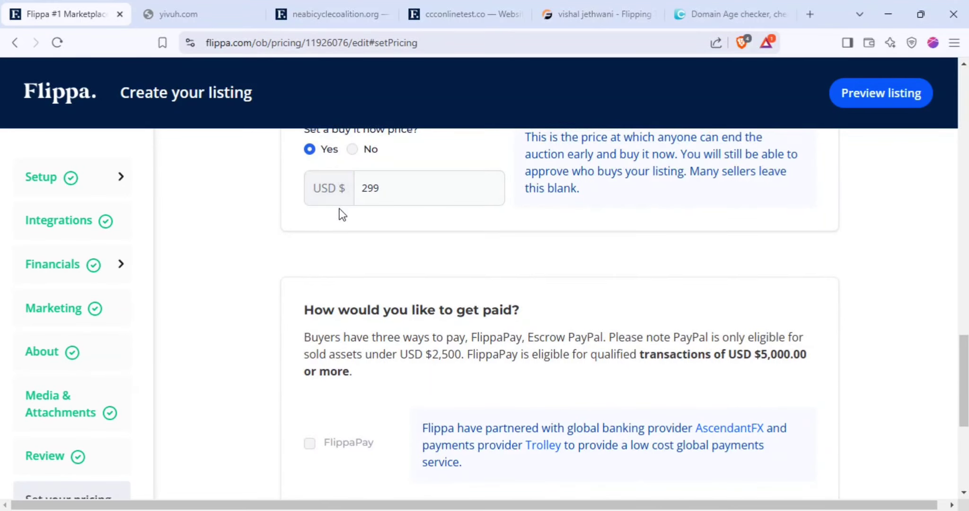
pyautogui.scroll(8, 396, 251)
pyautogui.moveTo(381, 232); pyautogui.dragTo(362, 231)
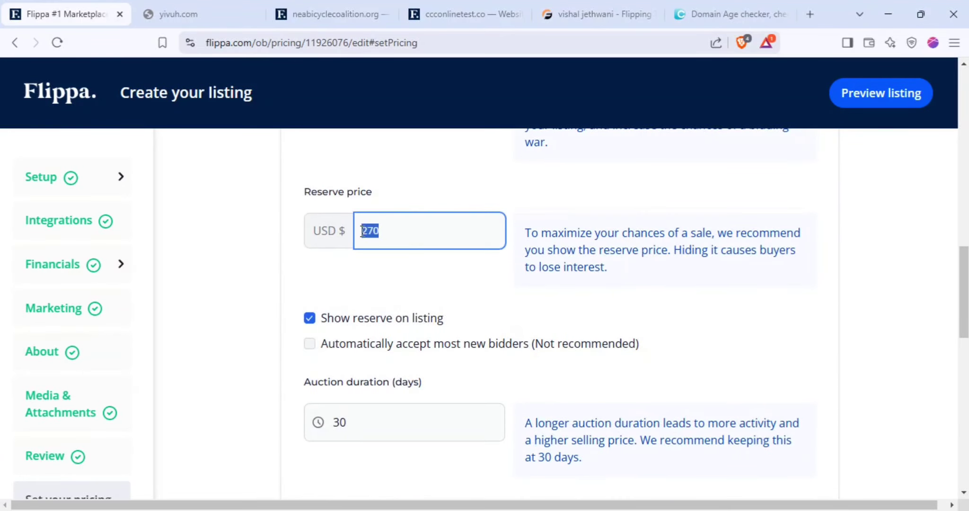
pyautogui.write('298')
pyautogui.click(445, 315)
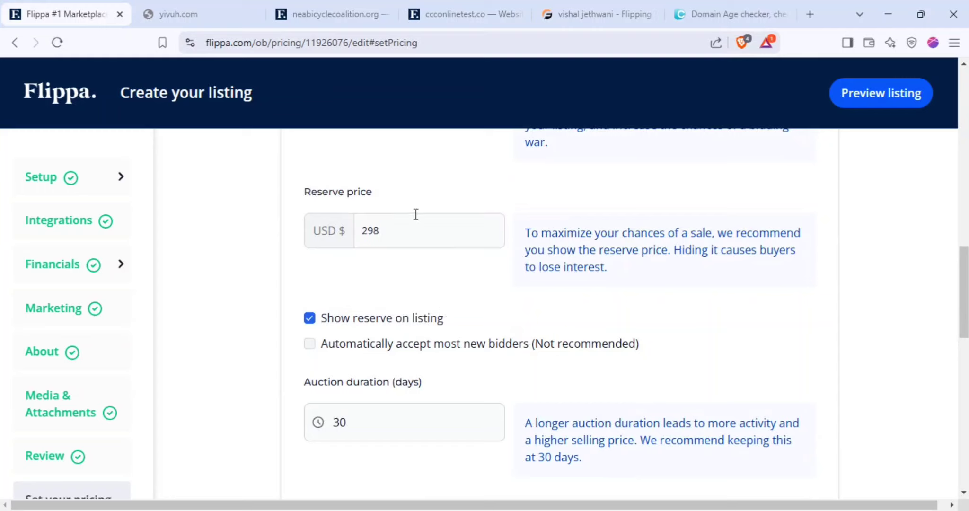
pyautogui.doubleClick(411, 236)
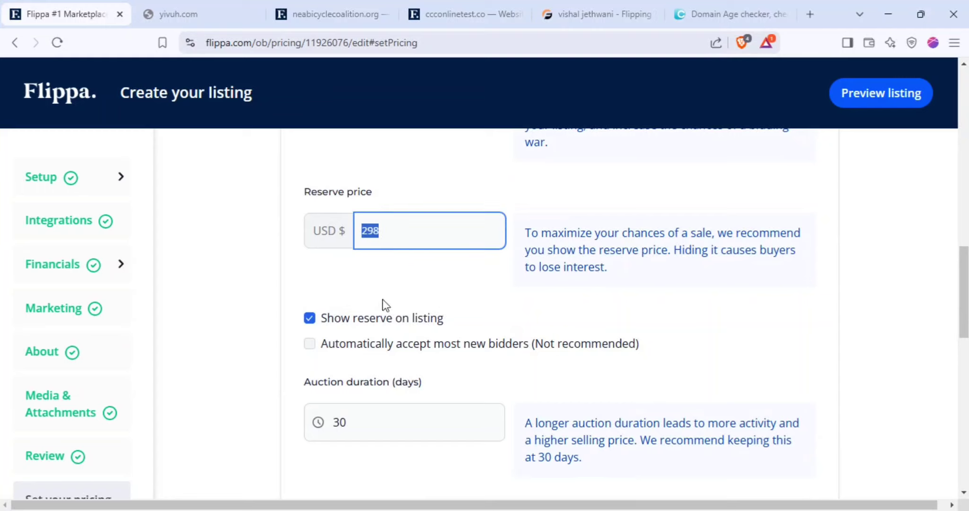
pyautogui.click(422, 317)
# Delete the reserve price value and untick 'Show reserve on listing'
pyautogui.scroll(3, 414, 232)
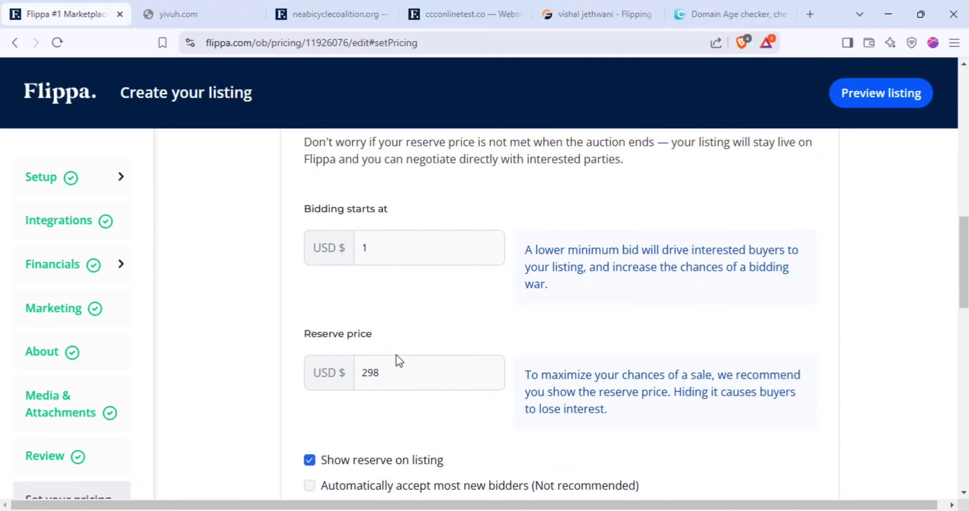
pyautogui.scroll(-7, 396, 361)
pyautogui.scroll(4, 405, 361)
pyautogui.doubleClick(363, 223)
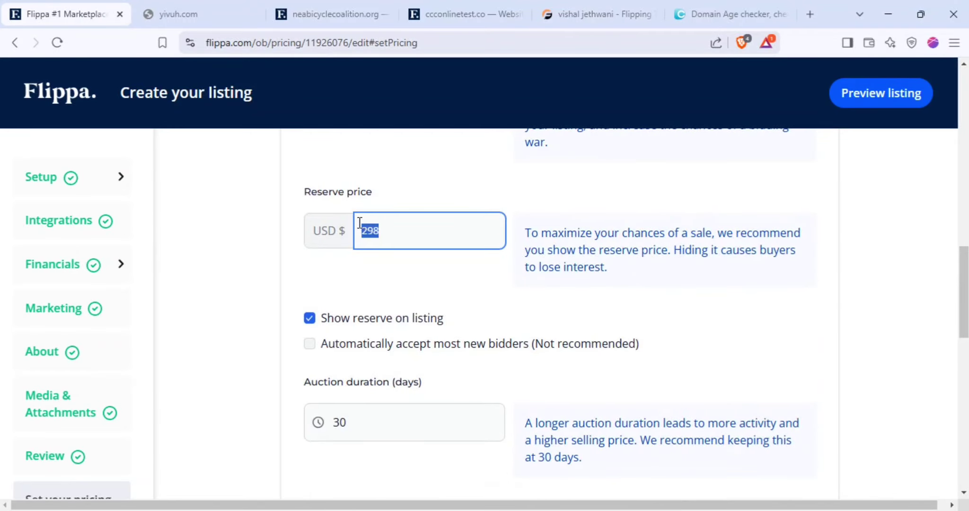
pyautogui.press('BackSpace')
pyautogui.click(352, 316)
pyautogui.click(310, 318)
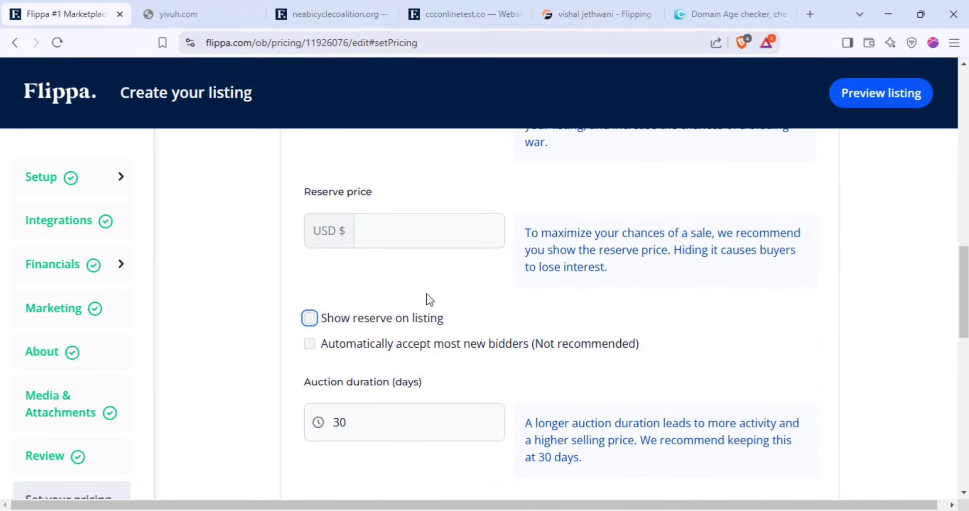
# Review the auction duration, leaving it at 30 days
pyautogui.scroll(-8, 426, 298)
pyautogui.scroll(5, 435, 309)
pyautogui.click(358, 290)
pyautogui.moveTo(358, 290); pyautogui.dragTo(326, 290)
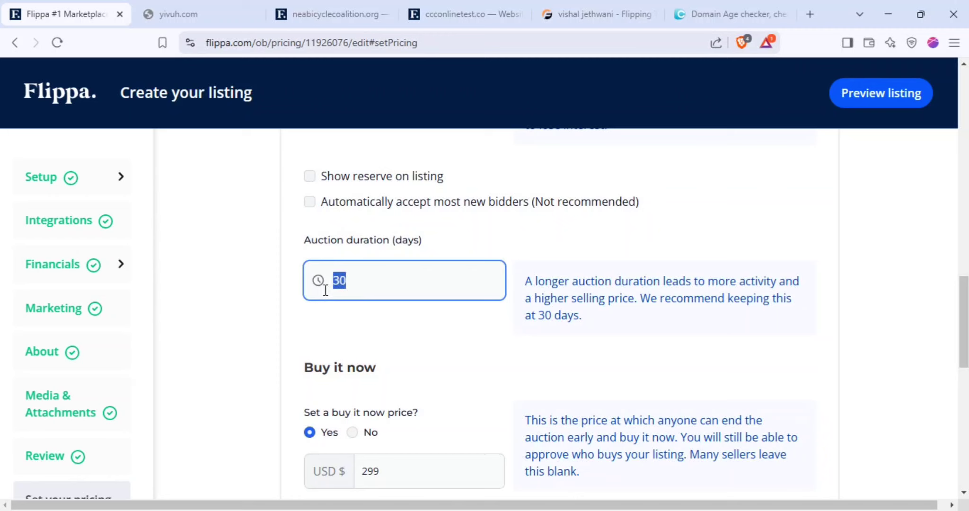
pyautogui.click(352, 333)
pyautogui.scroll(-10, 375, 331)
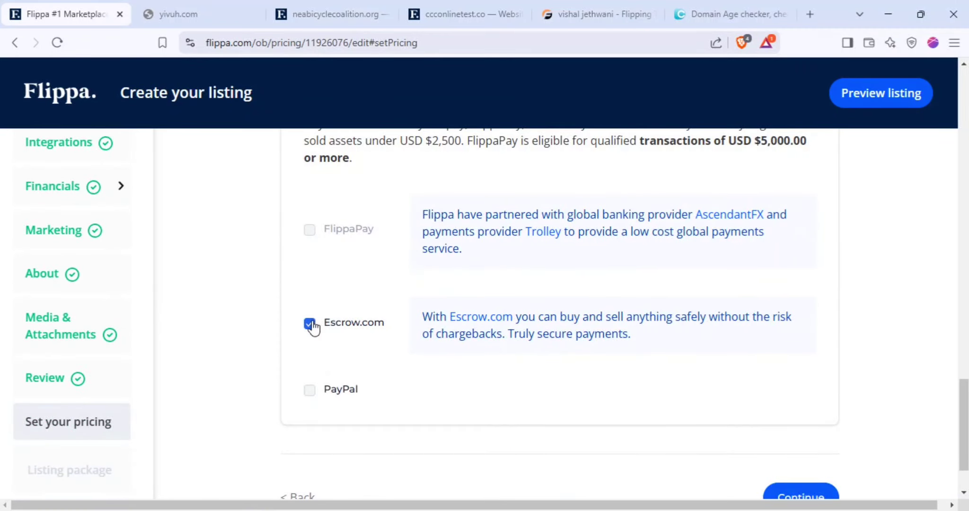
# Switch payment from Escrow.com to PayPal with the saved verified email autofilled
pyautogui.click(310, 324)
pyautogui.click(310, 390)
pyautogui.scroll(-4, 439, 432)
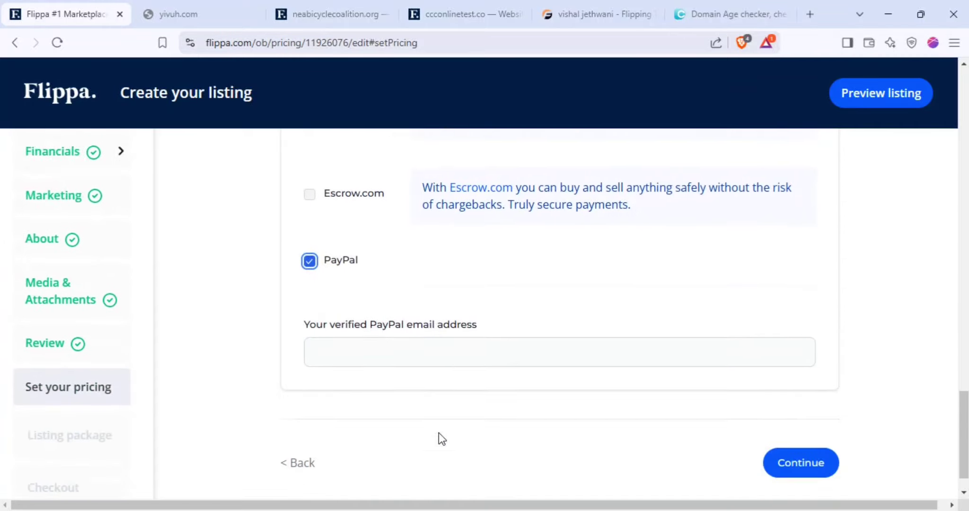
pyautogui.click(424, 301)
pyautogui.click(439, 349)
pyautogui.click(519, 355)
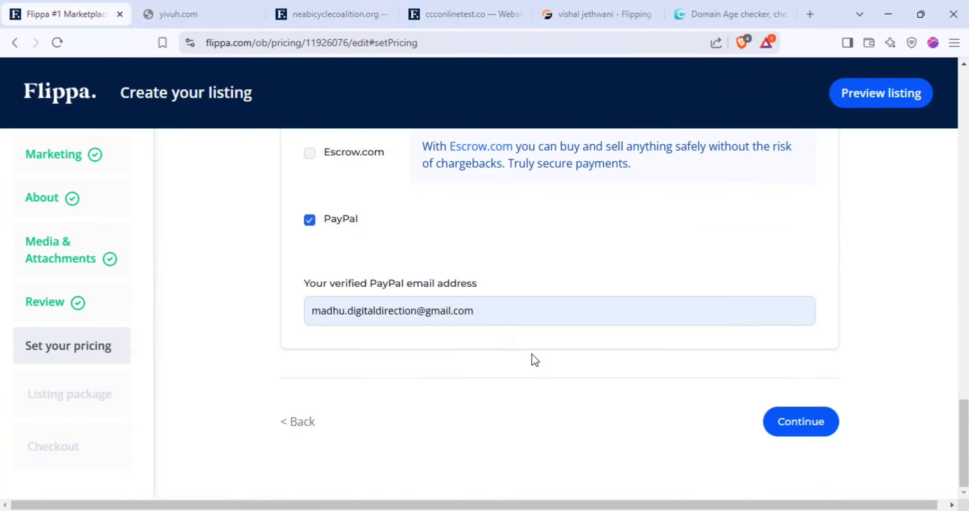
# Submit the pricing settings, which returns 'Reserve must be specified'
pyautogui.scroll(15, 532, 355)
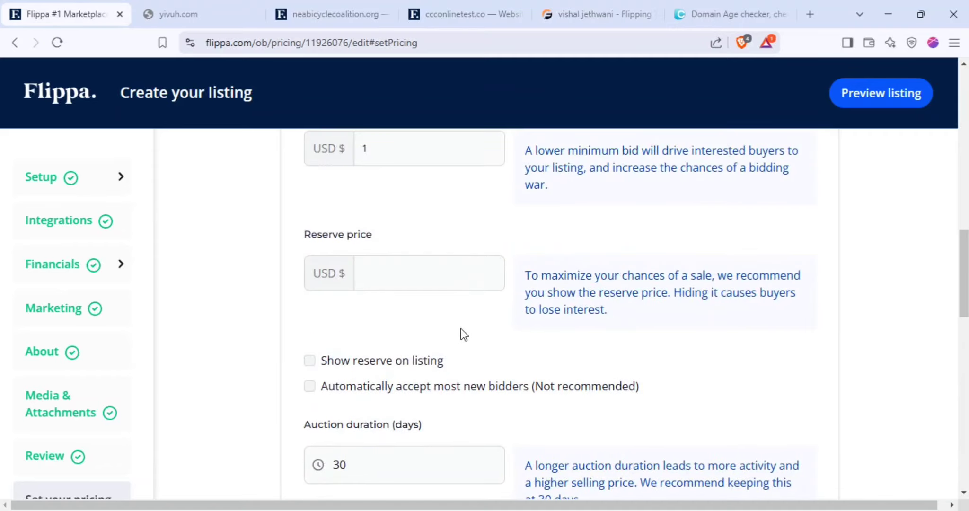
pyautogui.scroll(-4, 463, 331)
pyautogui.scroll(1, 463, 330)
pyautogui.scroll(-12, 450, 327)
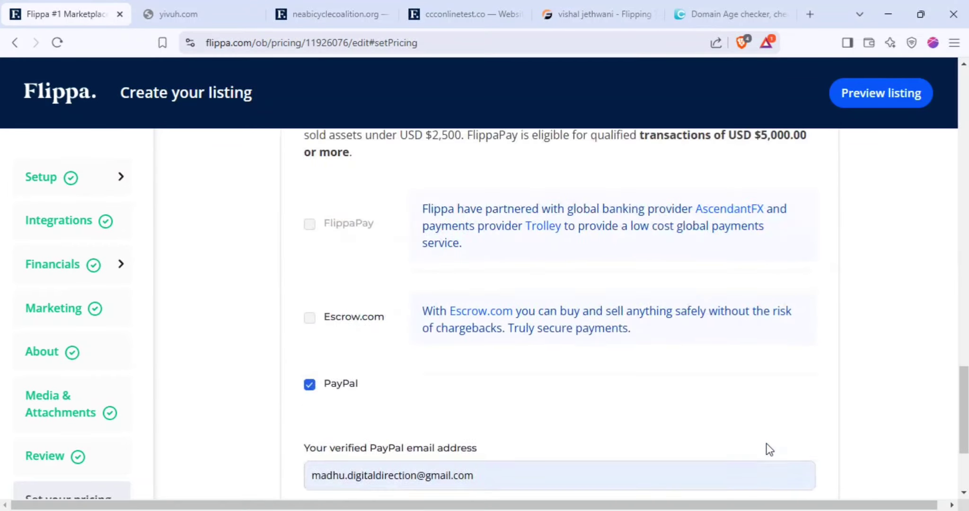
pyautogui.scroll(-2, 769, 449)
pyautogui.click(790, 483)
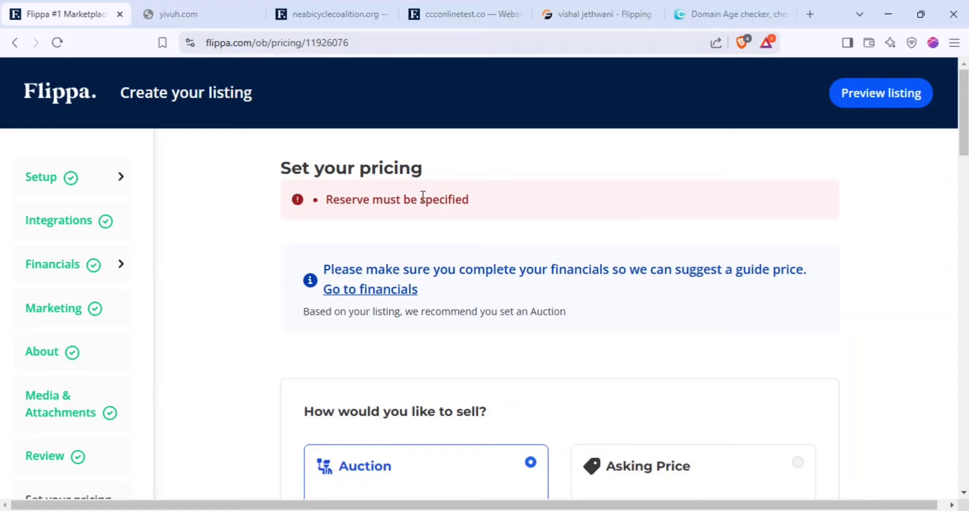
# Replace the 0 reserve with 298 and tick 'Show reserve on listing'
pyautogui.tripleClick(423, 198)
pyautogui.scroll(-12, 493, 256)
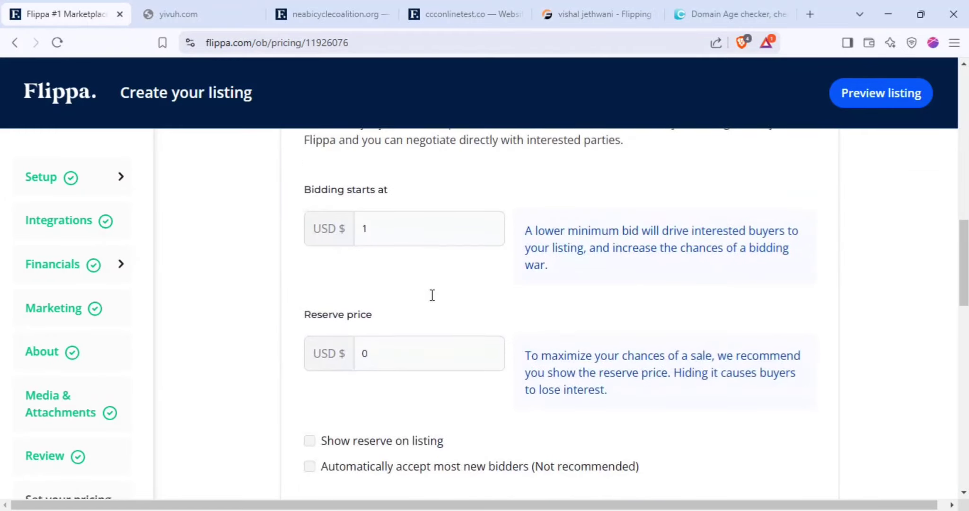
pyautogui.scroll(-3, 432, 295)
pyautogui.click(363, 215)
pyautogui.press('BackSpace')
pyautogui.write('2')
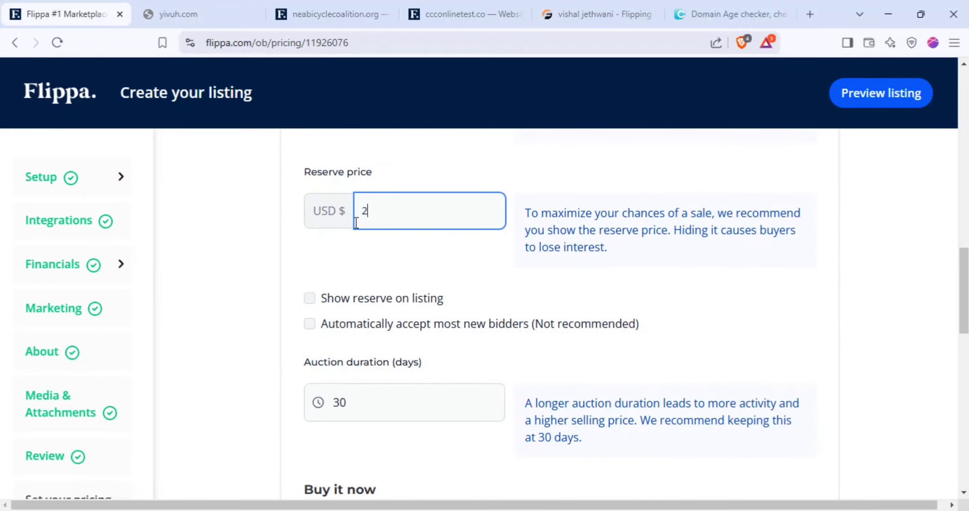
pyautogui.write('98')
pyautogui.click(399, 279)
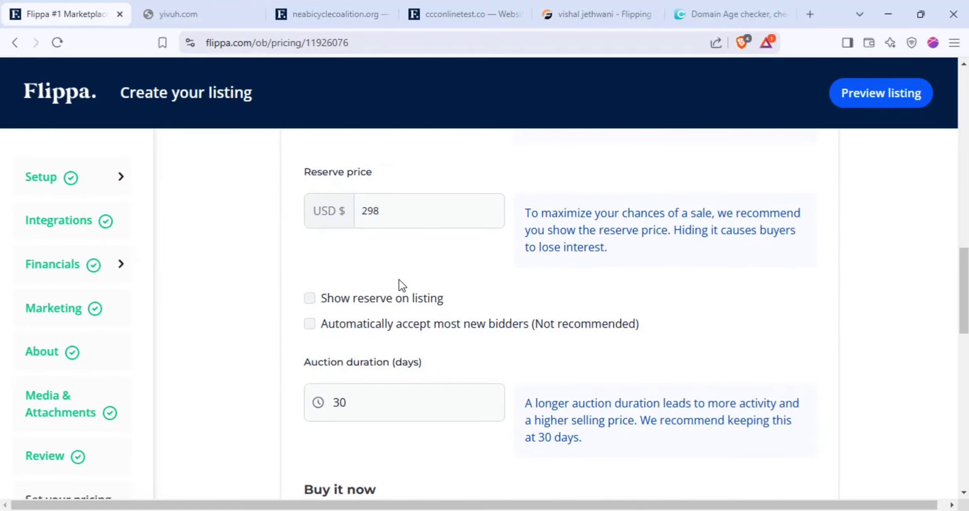
pyautogui.click(310, 303)
# Confirm the show-reserve option, the 298 reserve and the 299 buy it now price
pyautogui.doubleClick(387, 299)
pyautogui.tripleClick(386, 299)
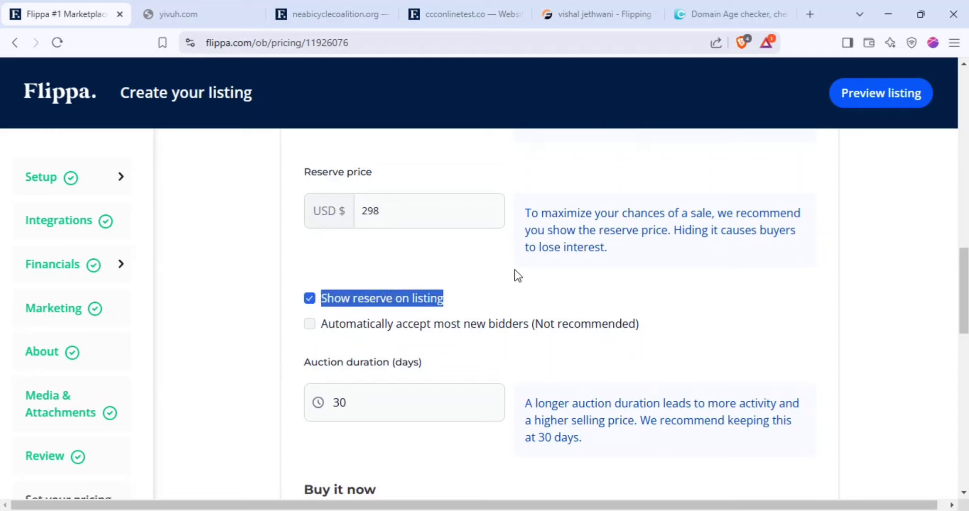
pyautogui.doubleClick(413, 199)
pyautogui.click(509, 301)
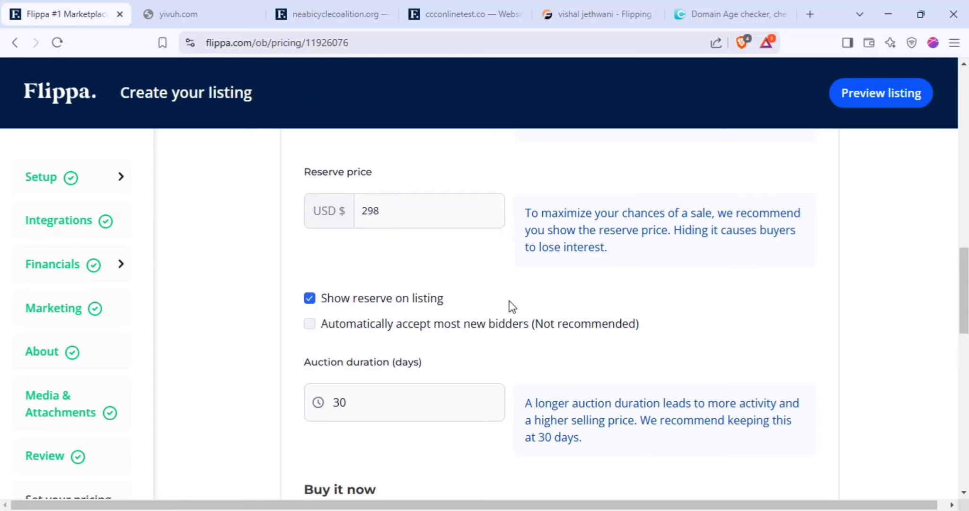
pyautogui.scroll(-8, 520, 303)
pyautogui.scroll(3, 407, 274)
pyautogui.click(389, 253)
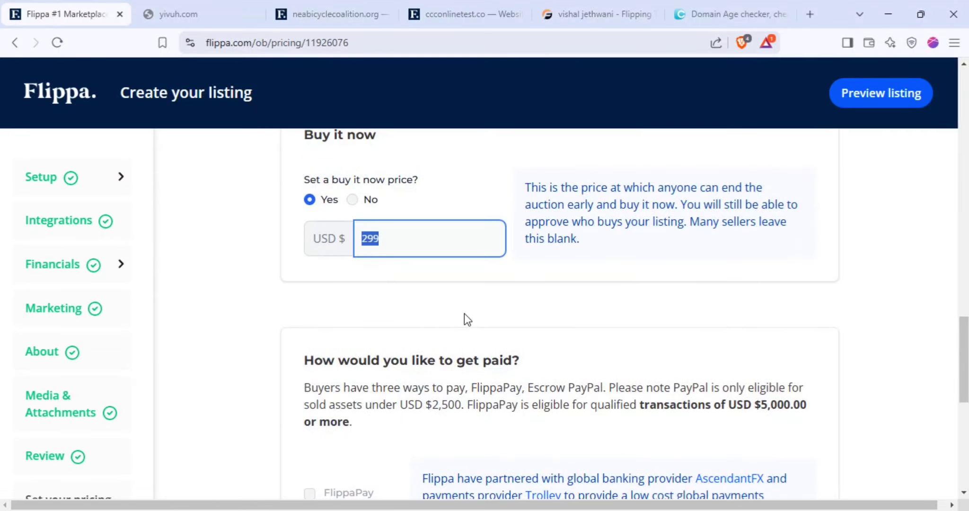
pyautogui.scroll(-6, 464, 313)
# Submit pricing to reach listing packages, and open the FlippingTraders pricing page
pyautogui.click(795, 430)
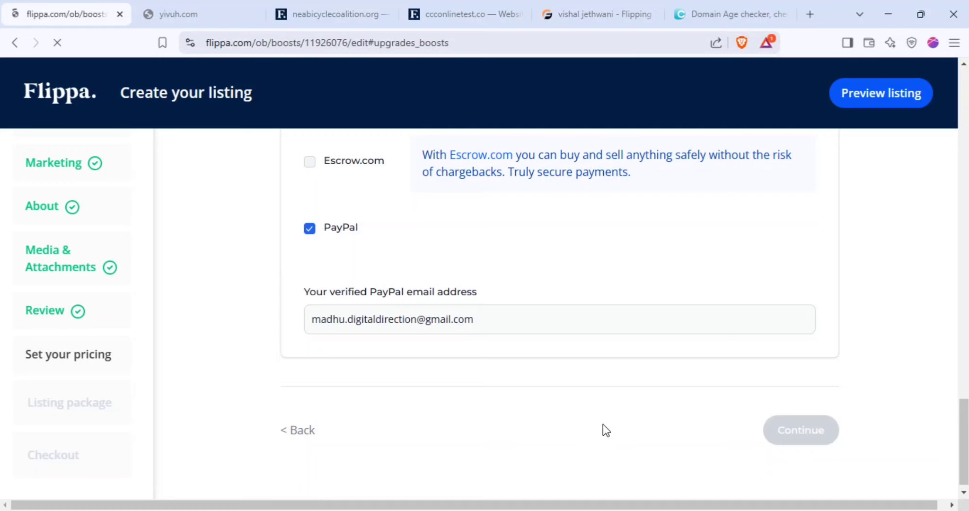
pyautogui.scroll(-3, 353, 221)
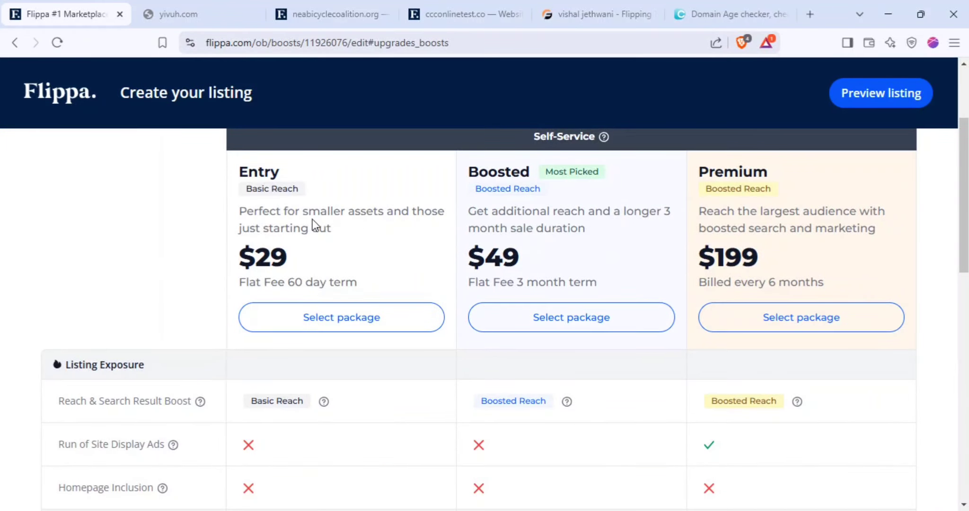
pyautogui.click(549, 7)
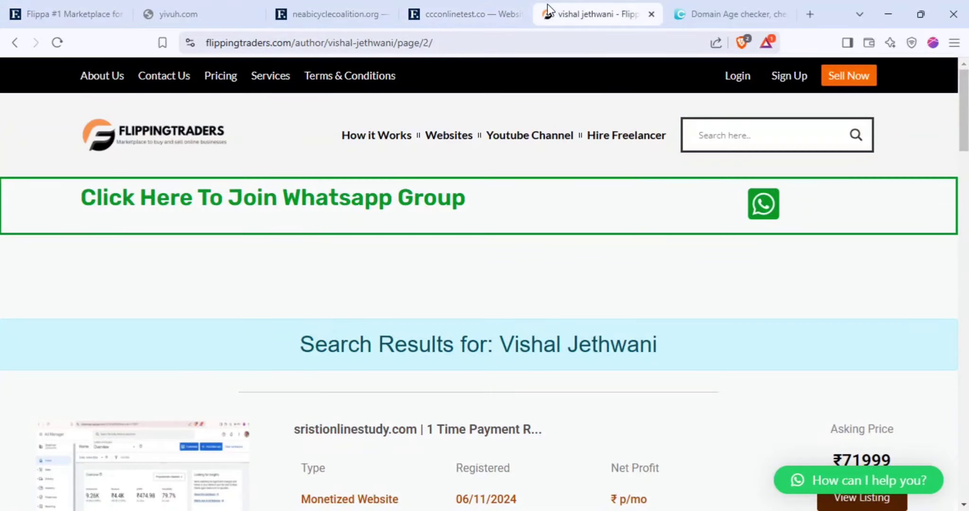
pyautogui.click(219, 81)
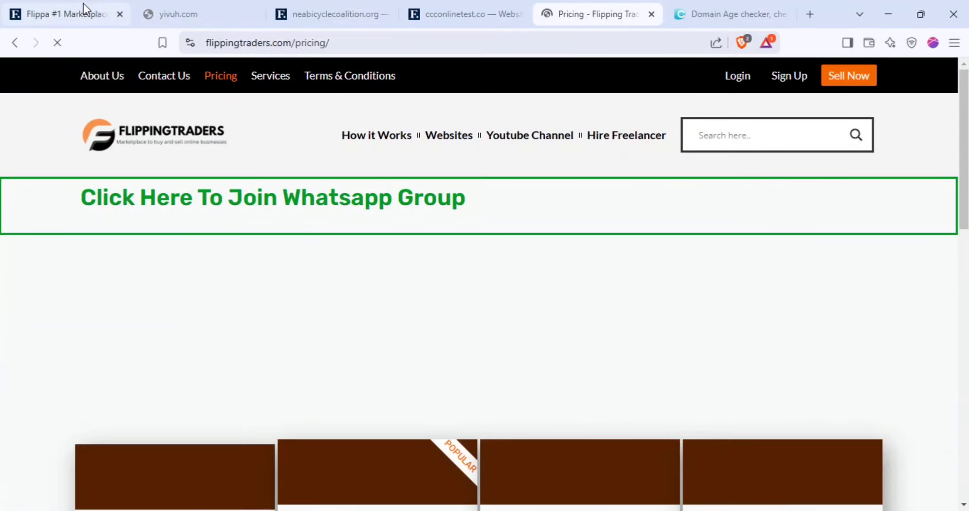
# Close the yivuh.com, neabicyclecoalition.org and ccconlinetest.co browser tabs
pyautogui.click(213, 14)
pyautogui.click(256, 15)
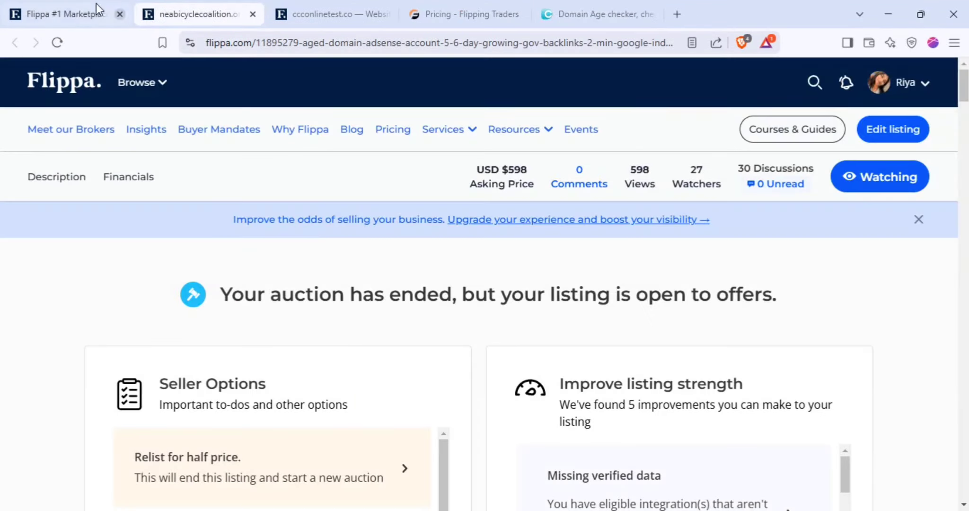
pyautogui.click(96, 5)
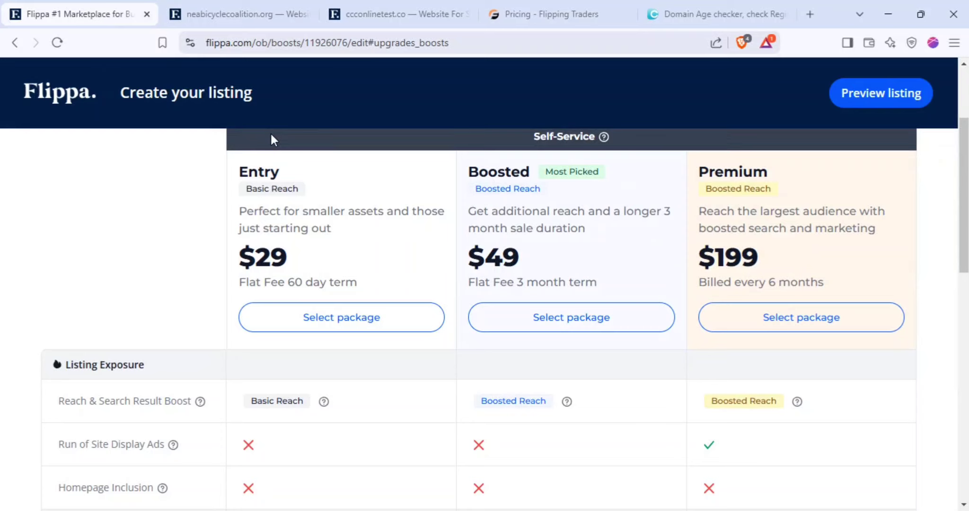
pyautogui.click(307, 15)
pyautogui.click(307, 14)
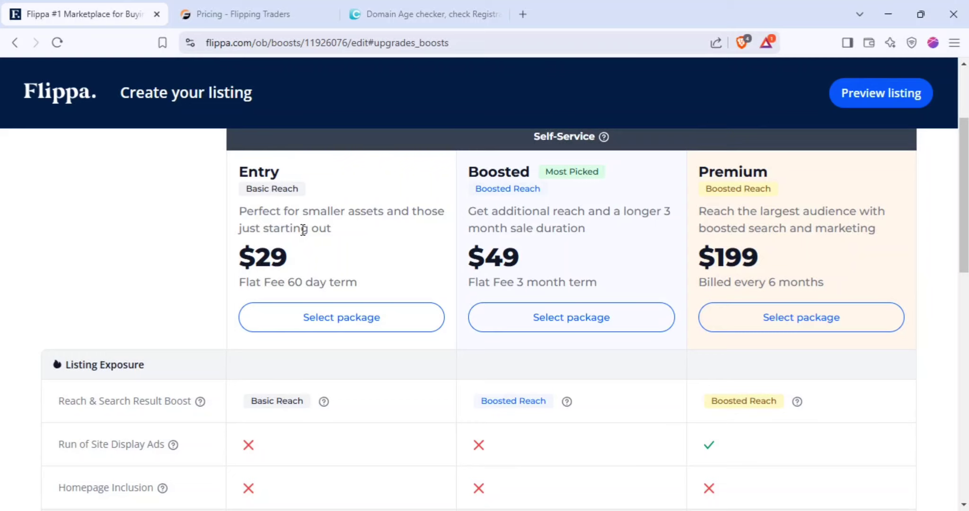
# Select the ₹999 Basic plan price on Flipping Traders, then return to Flippa's packages
pyautogui.click(236, 14)
pyautogui.scroll(-6, 274, 174)
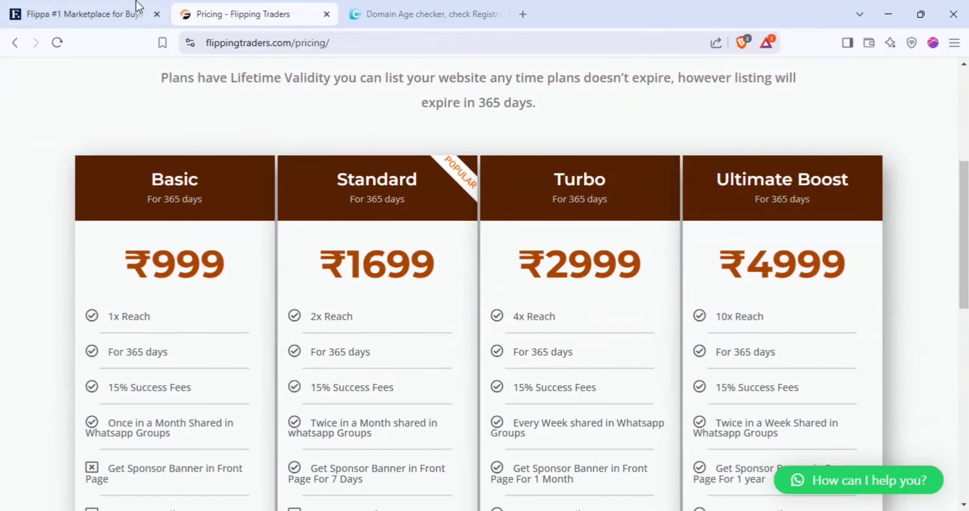
pyautogui.scroll(-2, 235, 129)
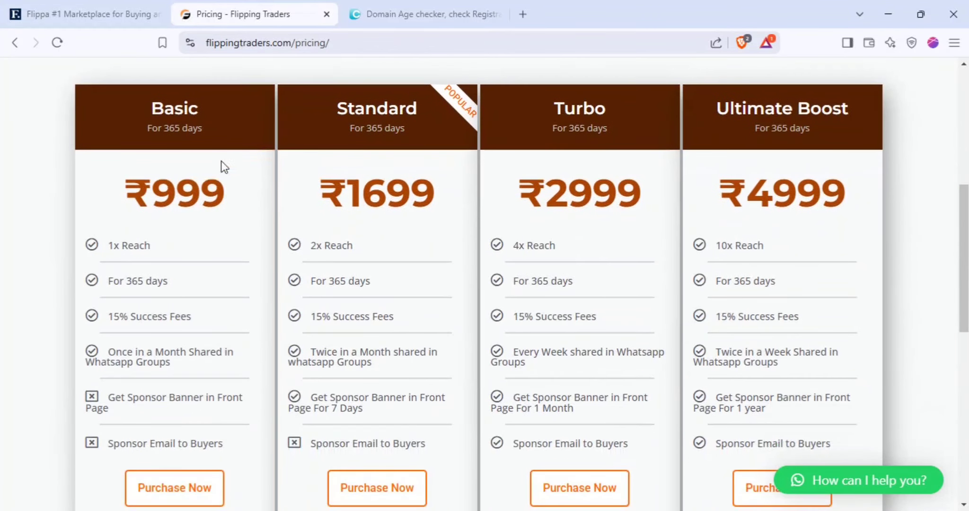
pyautogui.doubleClick(190, 184)
pyautogui.click(193, 195)
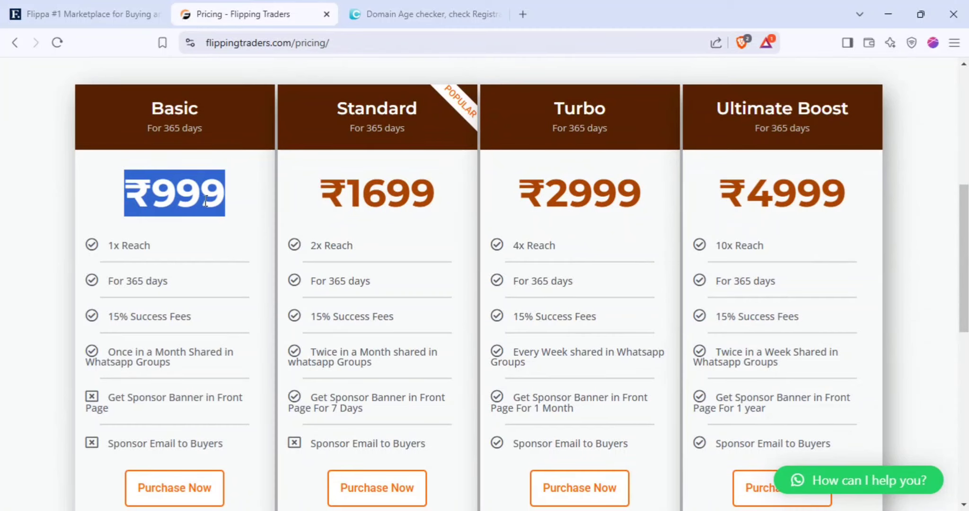
pyautogui.click(92, 14)
# Pick the $29 Entry package and view the extras page without adding the US$199 NDA
pyautogui.scroll(1, 294, 241)
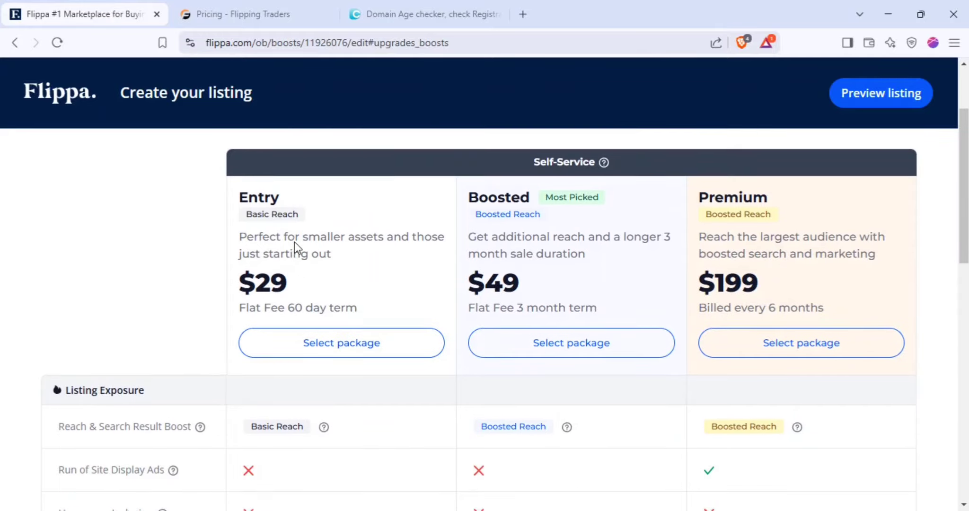
pyautogui.moveTo(262, 326); pyautogui.dragTo(289, 330)
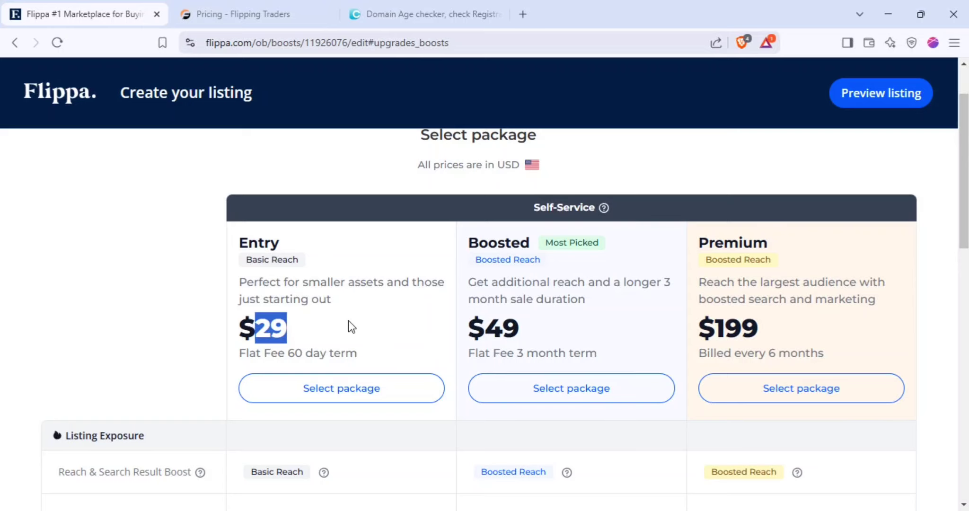
pyautogui.click(345, 393)
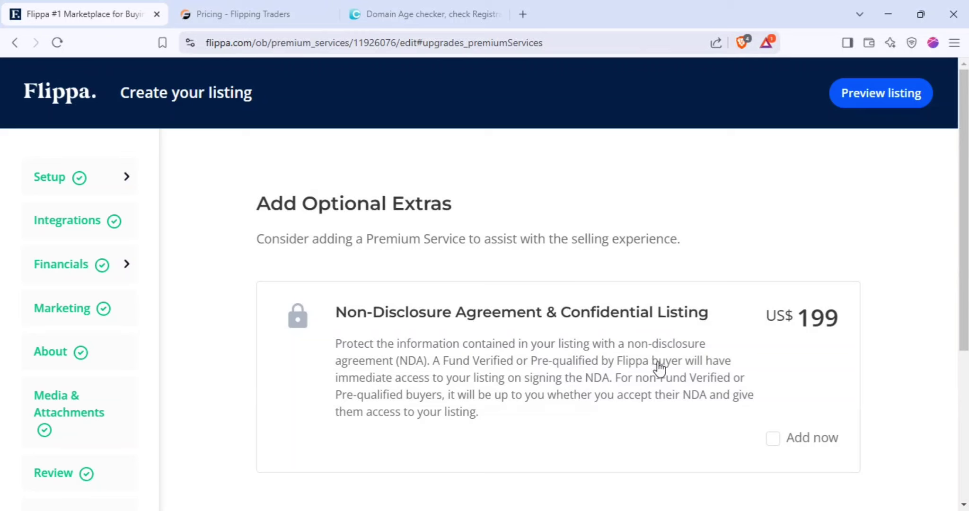
pyautogui.scroll(-5, 568, 284)
pyautogui.scroll(3, 509, 245)
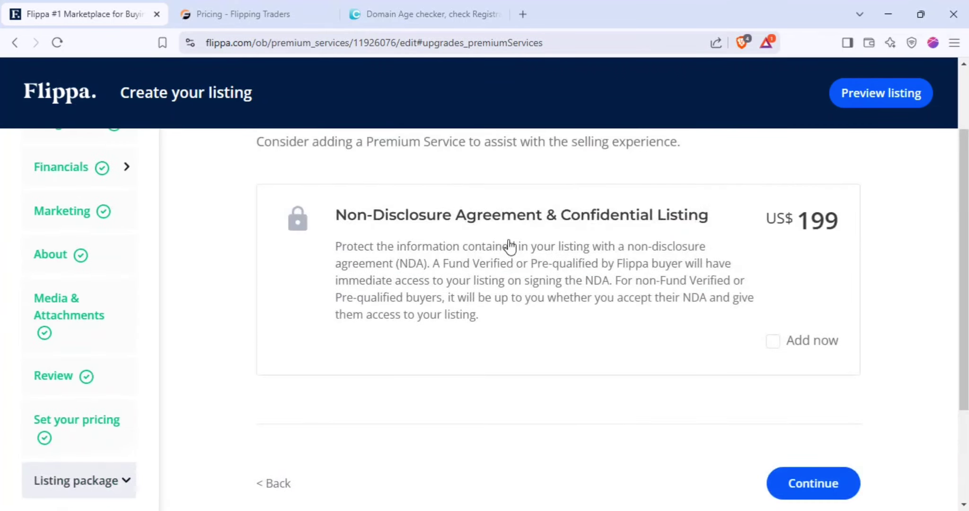
# Continue to checkout without extras and review the order and billing address
pyautogui.click(812, 481)
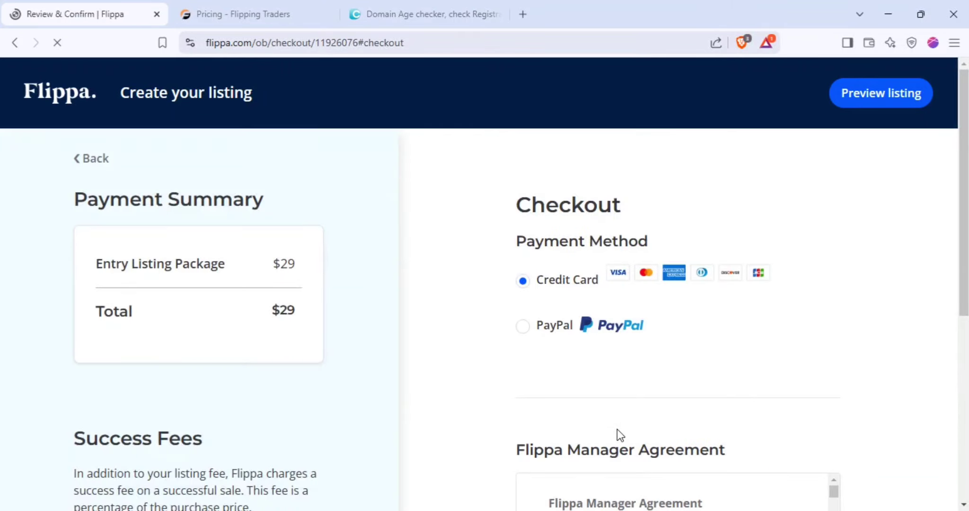
pyautogui.scroll(-3, 450, 335)
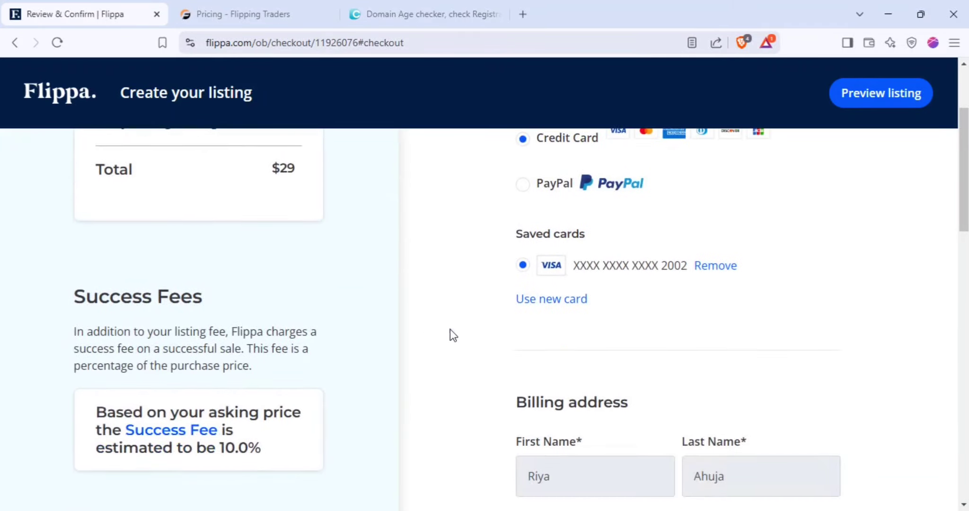
pyautogui.scroll(2, 510, 318)
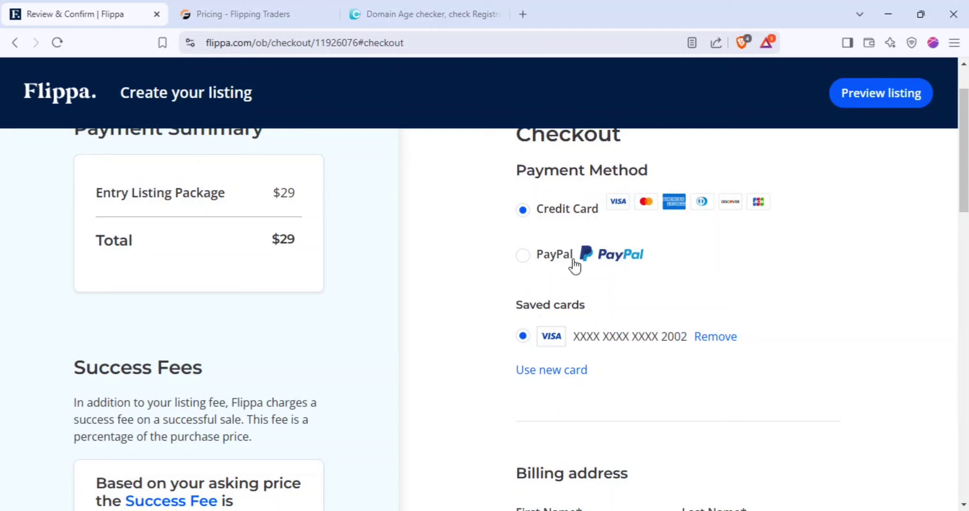
pyautogui.scroll(-5, 573, 314)
pyautogui.scroll(-6, 571, 331)
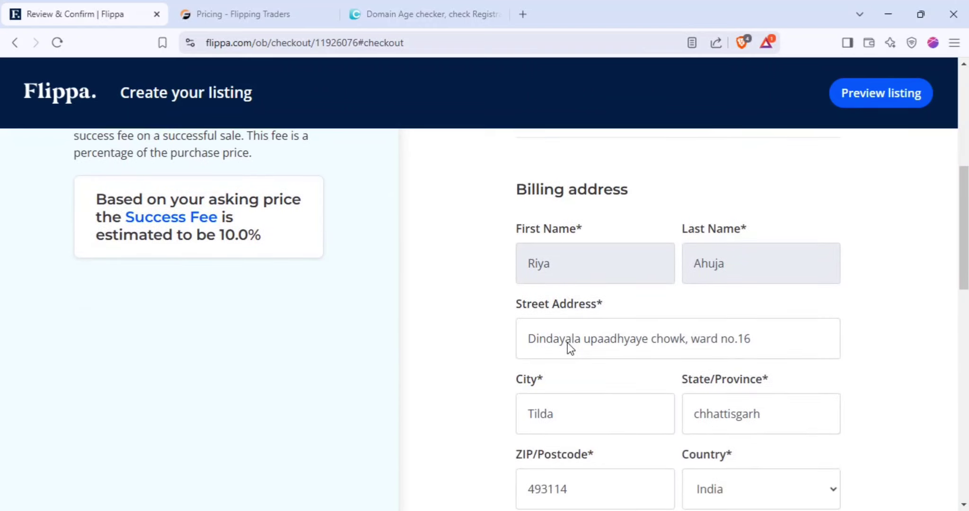
pyautogui.scroll(10, 733, 339)
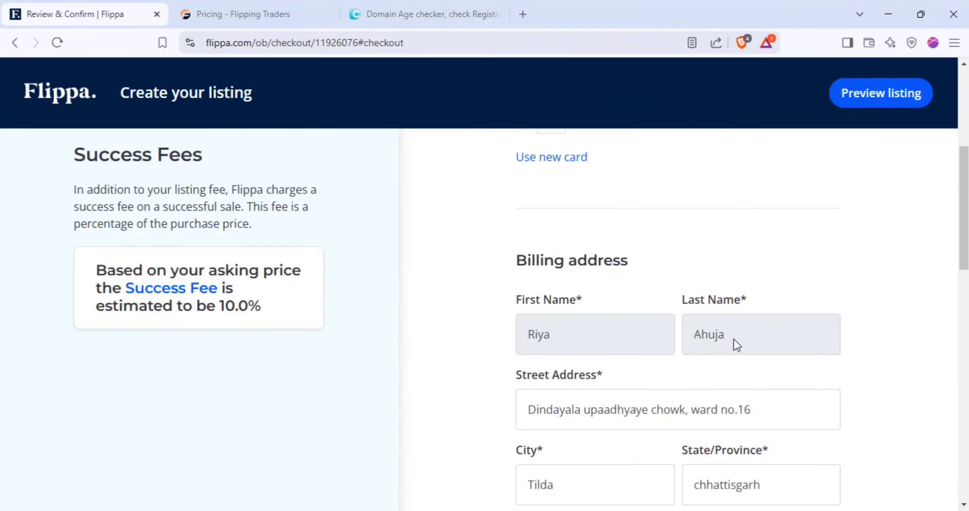
pyautogui.scroll(-20, 736, 339)
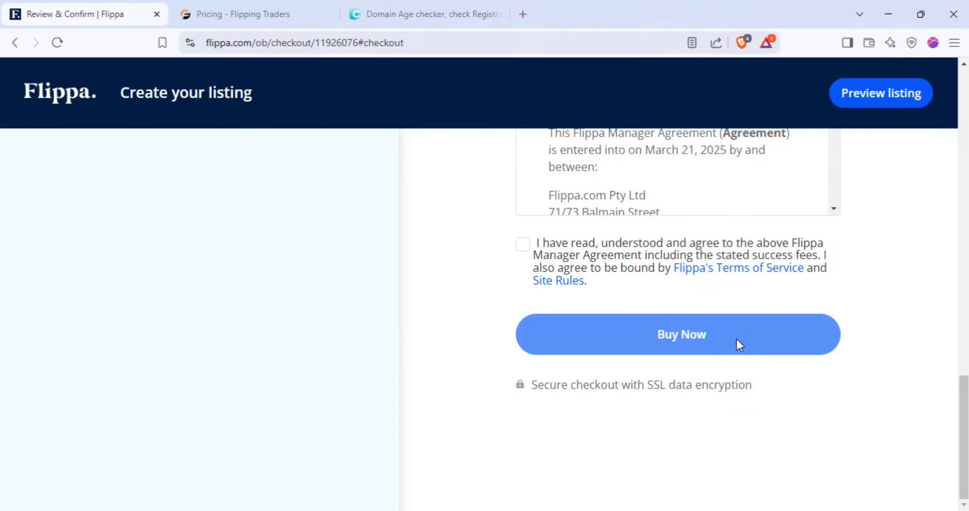
pyautogui.scroll(12, 601, 326)
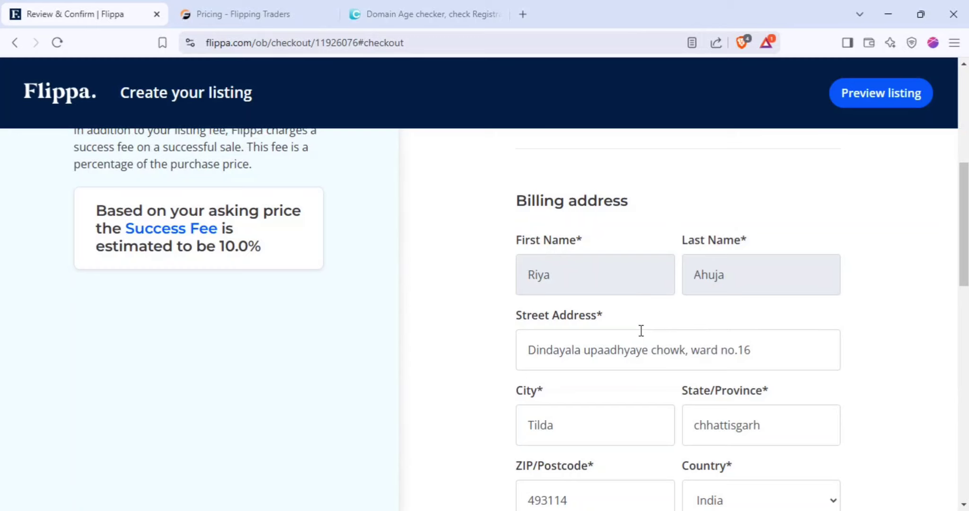
pyautogui.scroll(-10, 641, 331)
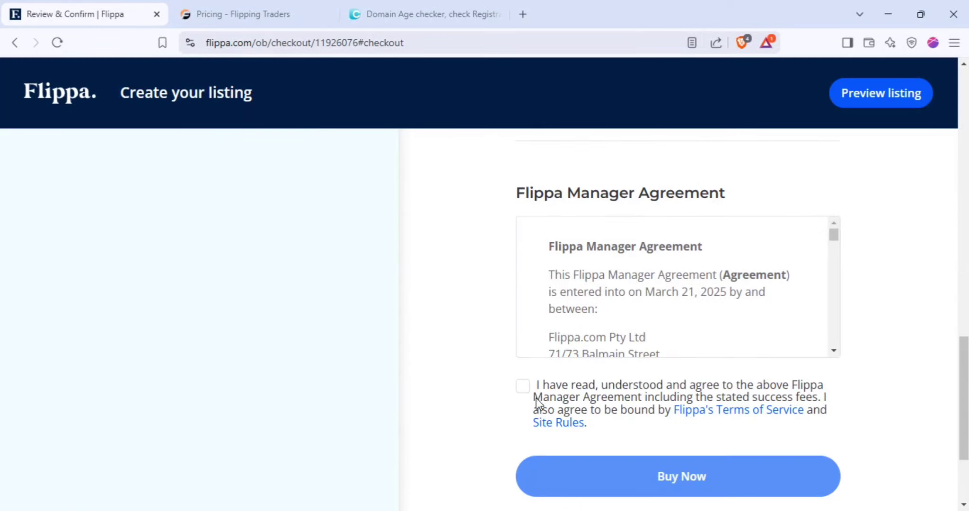
# Accept the Flippa Manager Agreement and buy the $29 Entry package with the saved card
pyautogui.click(539, 393)
pyautogui.click(667, 477)
pyautogui.scroll(-5, 430, 303)
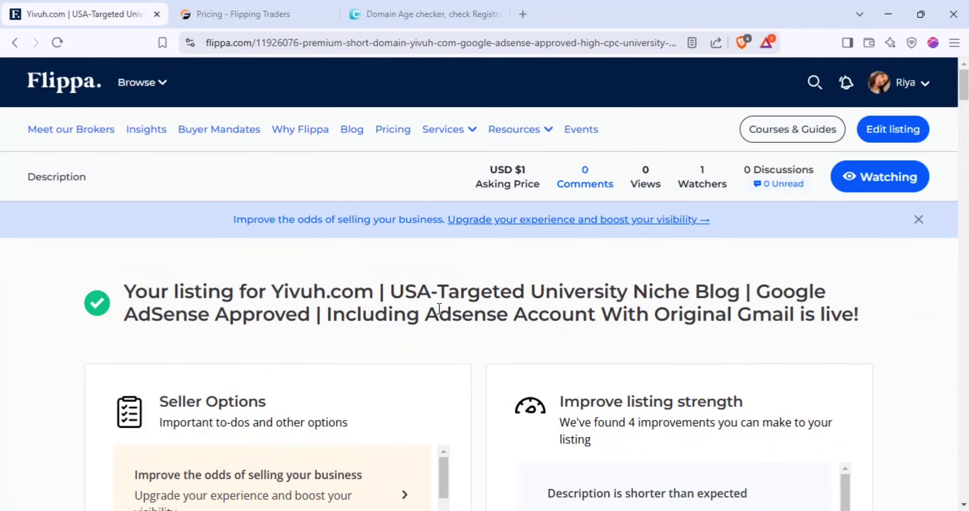
# Copy the live Yivuh.com listing's URL from the address bar
pyautogui.click(353, 41)
pyautogui.rightClick(351, 41)
pyautogui.click(405, 137)
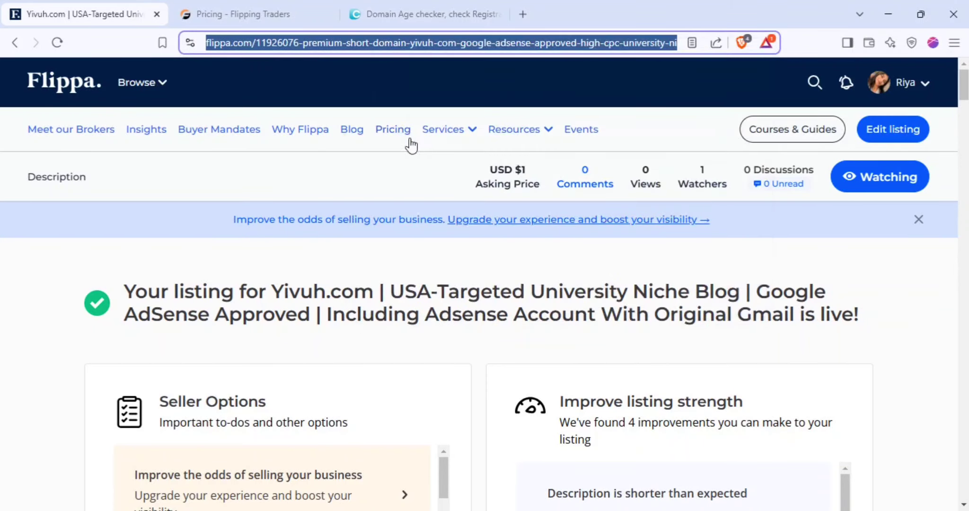
pyautogui.click(416, 45)
pyautogui.scroll(-5, 450, 190)
pyautogui.scroll(-4, 452, 247)
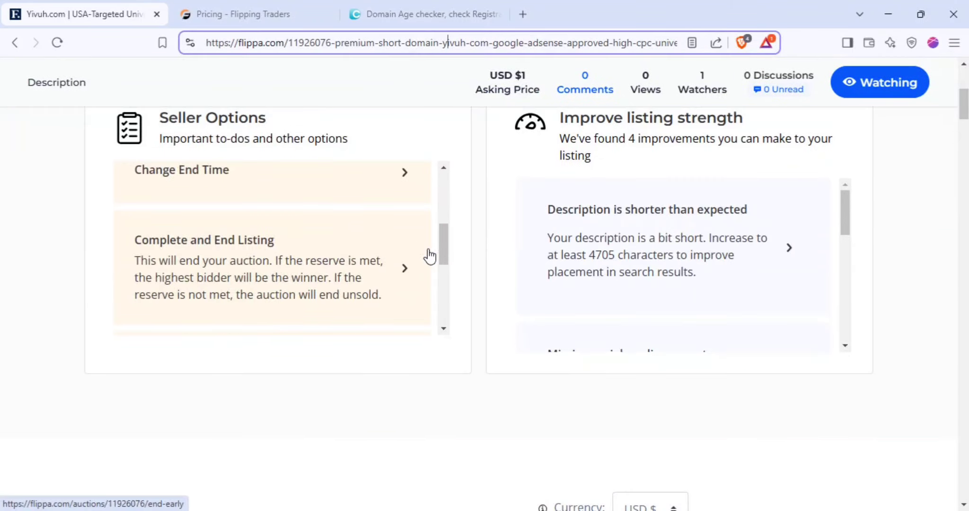
pyautogui.scroll(6, 642, 259)
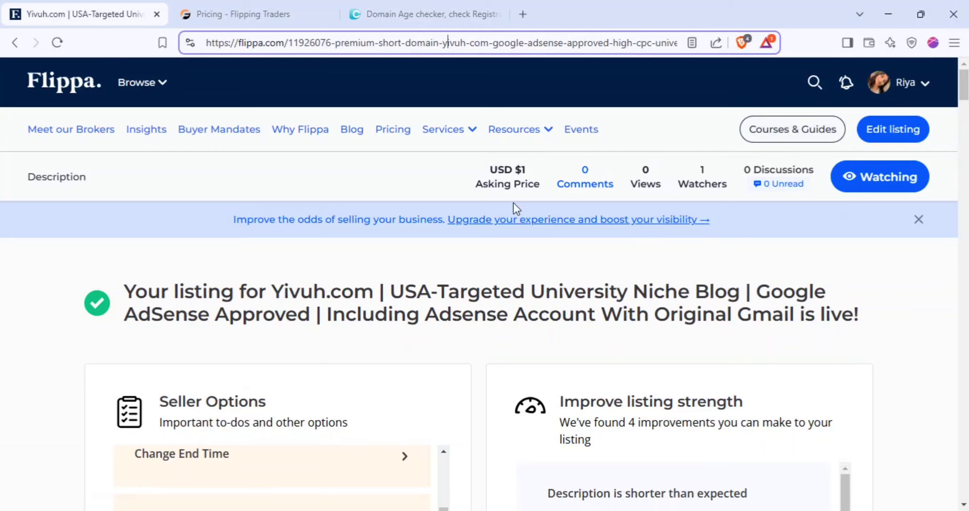
# Open the Yivuh.com listing from the Dashboard's Selling list
pyautogui.click(902, 85)
pyautogui.click(826, 186)
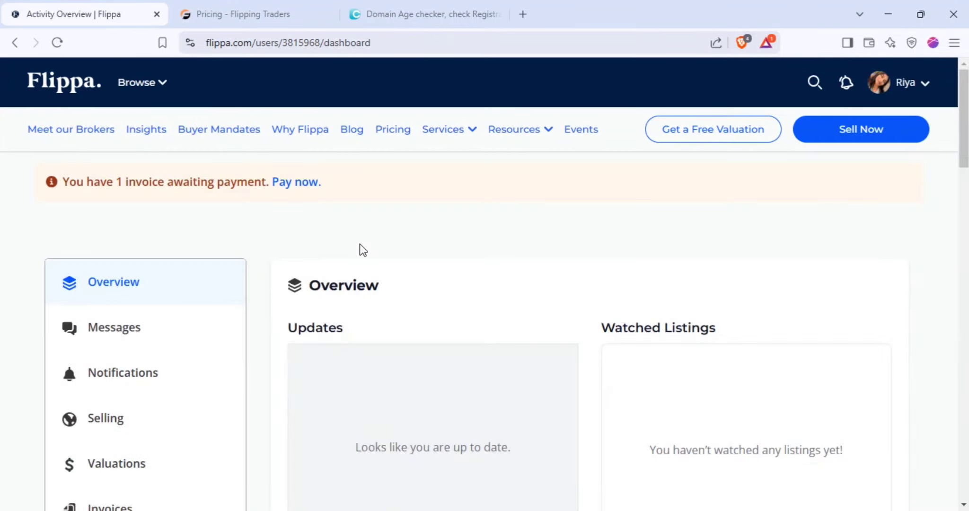
pyautogui.click(138, 425)
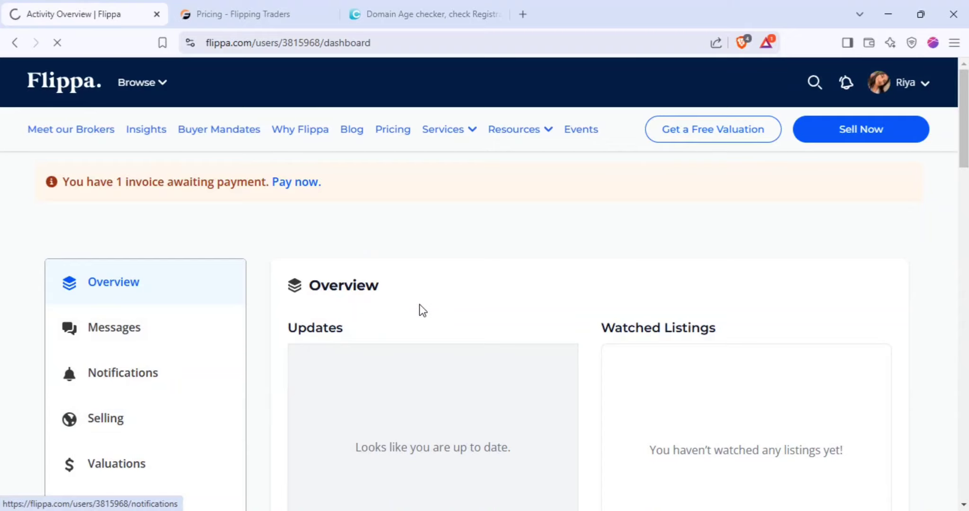
pyautogui.scroll(-2, 420, 312)
pyautogui.scroll(-1, 422, 316)
pyautogui.click(434, 289)
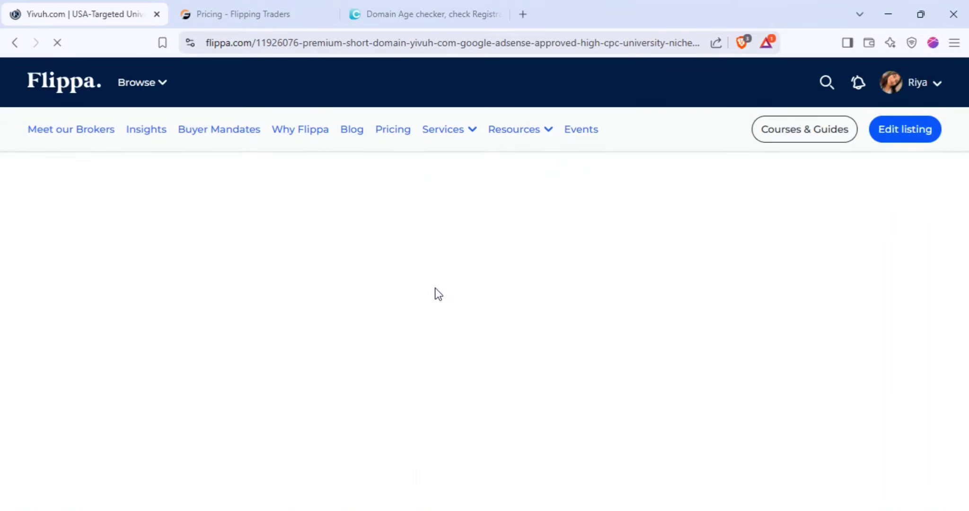
pyautogui.scroll(-10, 426, 312)
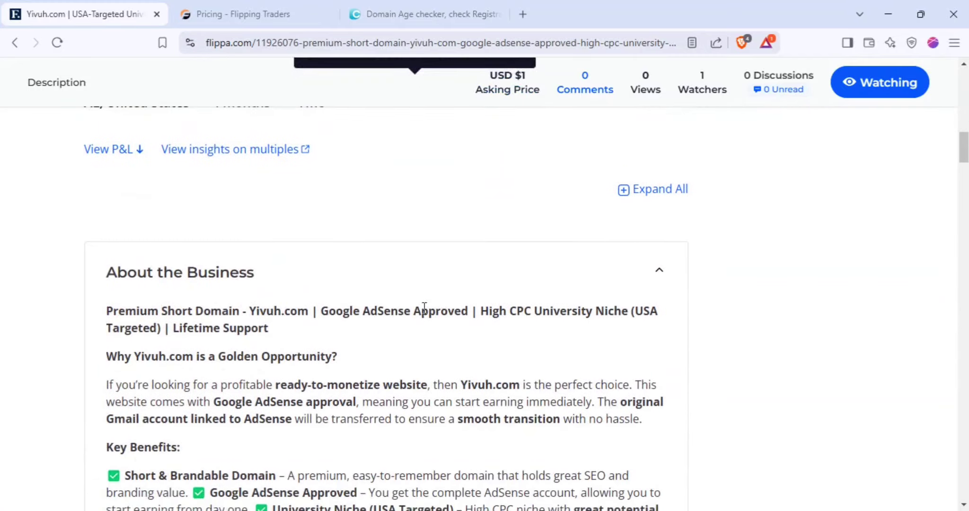
pyautogui.scroll(4, 233, 290)
pyautogui.scroll(-12, 134, 313)
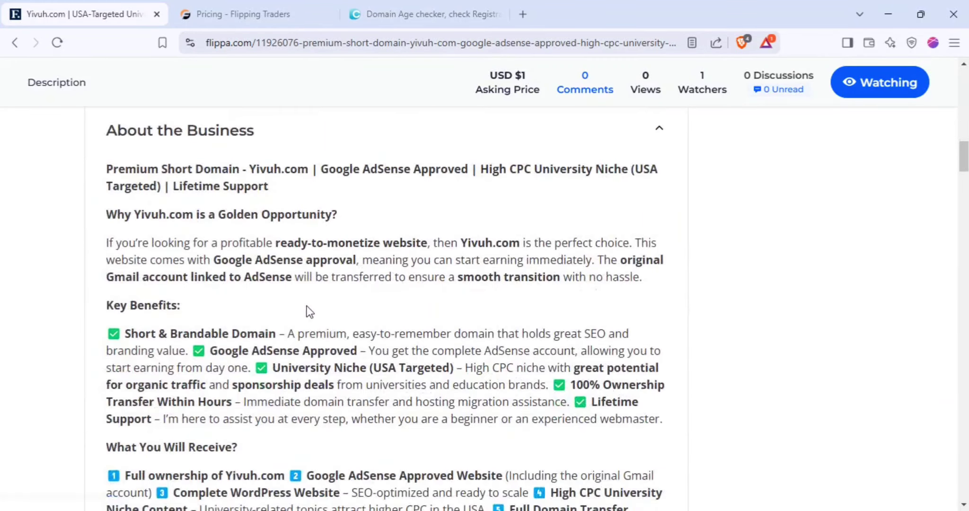
pyautogui.click(372, 303)
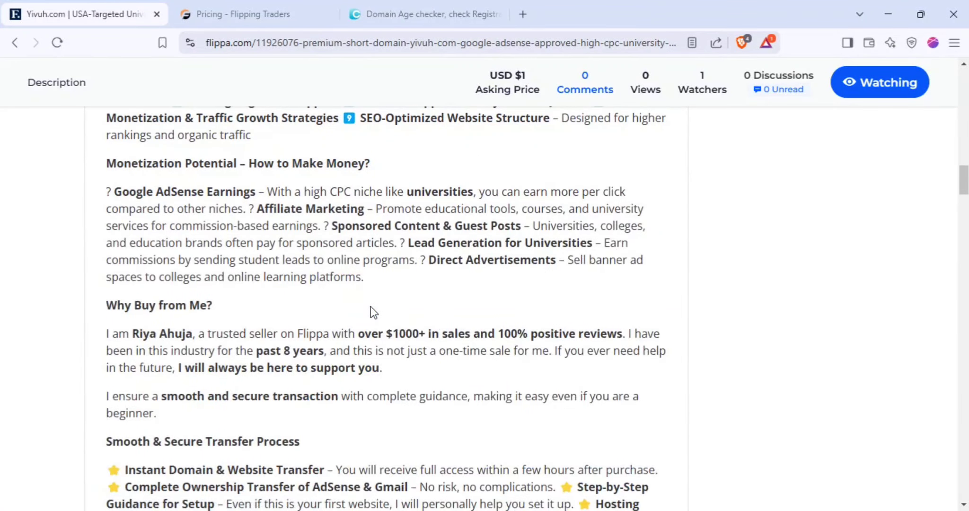
pyautogui.scroll(-5, 371, 306)
pyautogui.scroll(7, 371, 306)
pyautogui.scroll(-10, 371, 307)
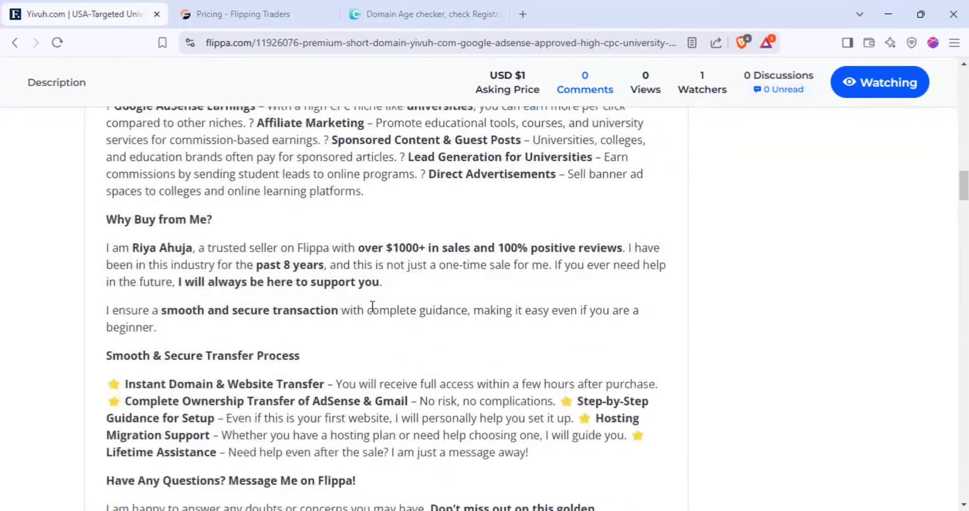
pyautogui.scroll(-3, 371, 310)
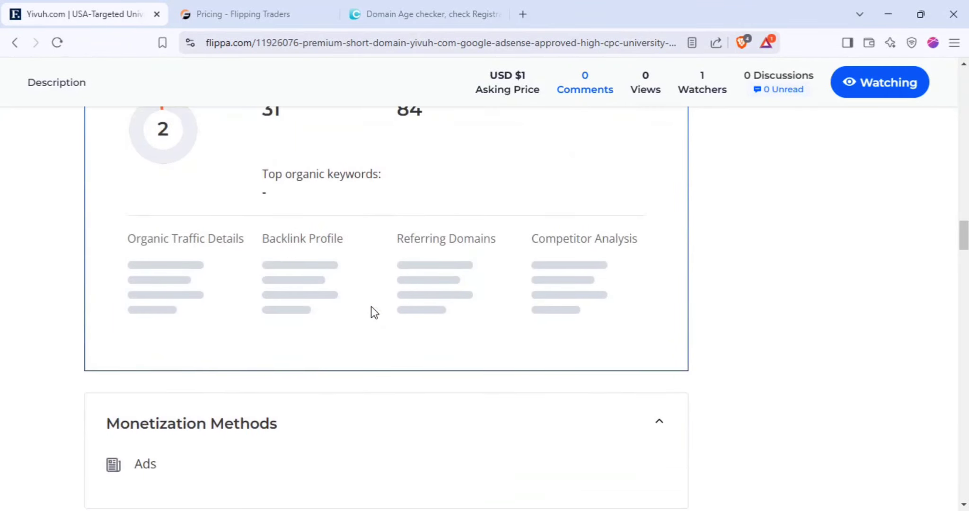
pyautogui.scroll(3, 331, 294)
pyautogui.scroll(-4, 284, 229)
pyautogui.scroll(5, 286, 235)
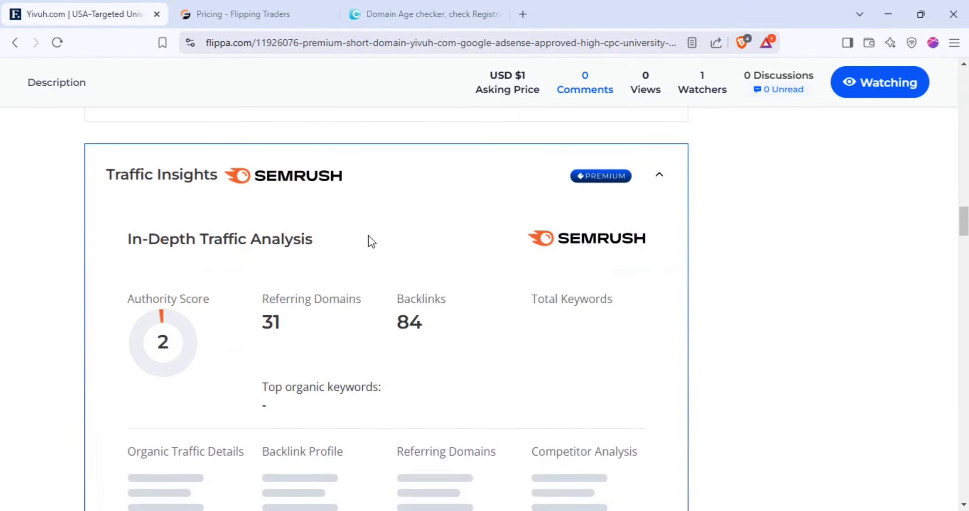
pyautogui.scroll(-20, 462, 249)
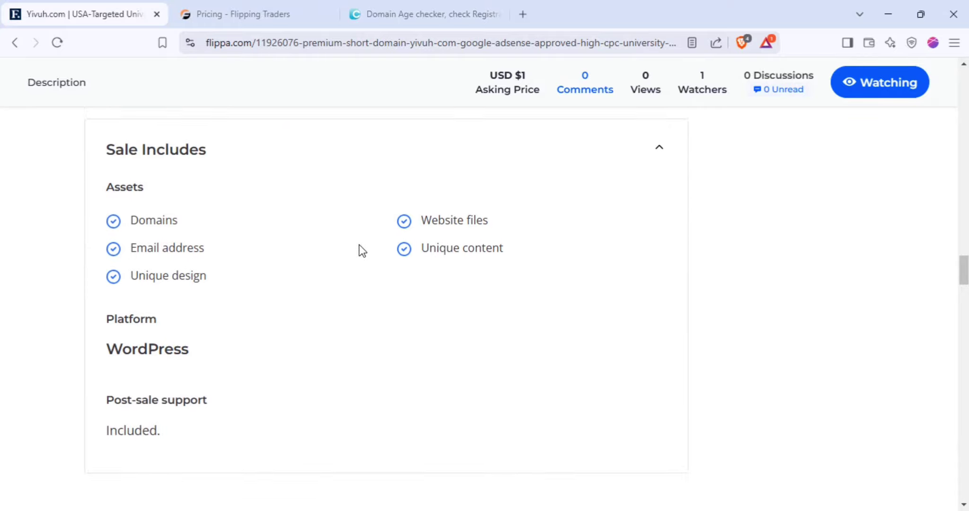
pyautogui.scroll(-4, 379, 249)
pyautogui.scroll(20, 397, 251)
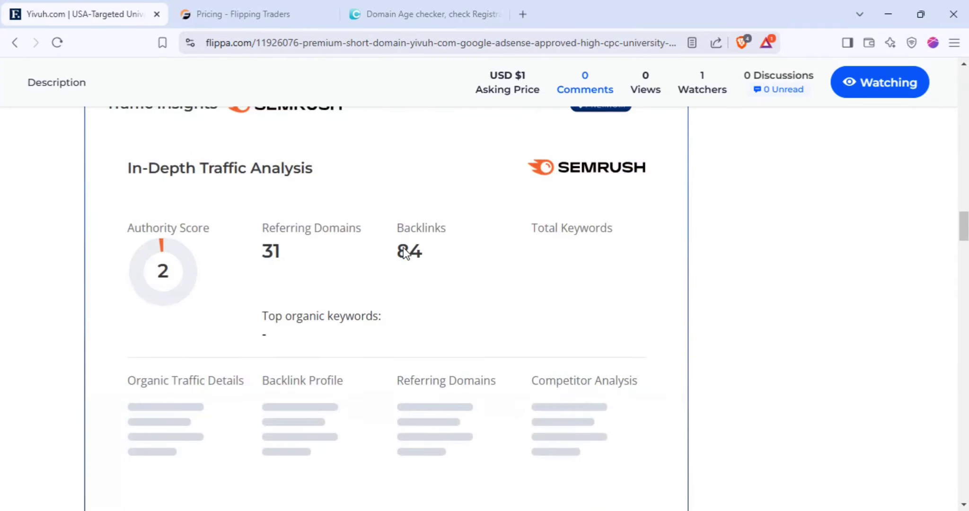
pyautogui.scroll(2, 264, 303)
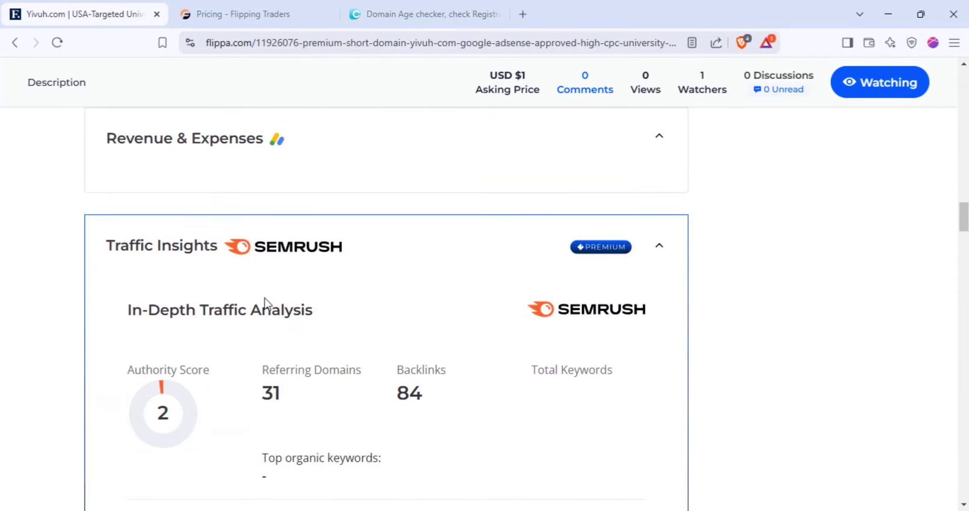
pyautogui.doubleClick(409, 395)
pyautogui.doubleClick(279, 390)
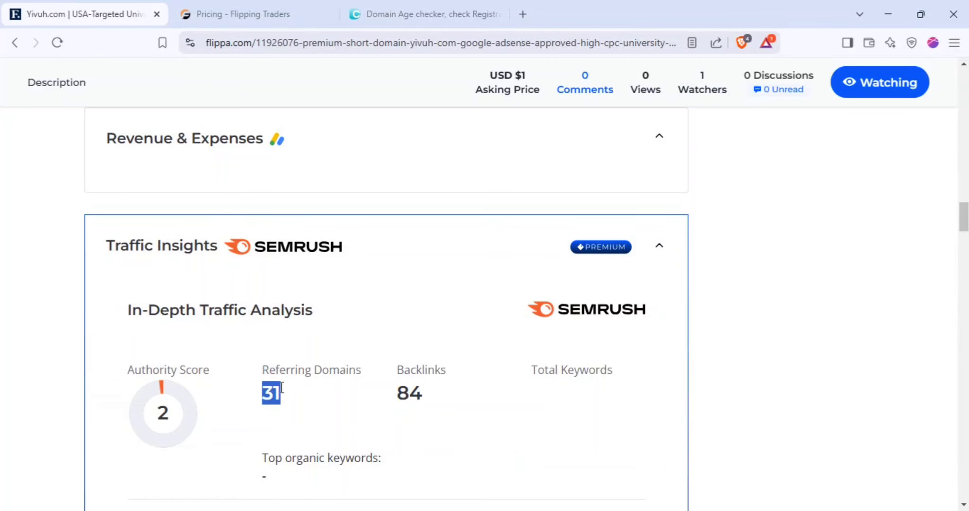
pyautogui.scroll(15, 381, 367)
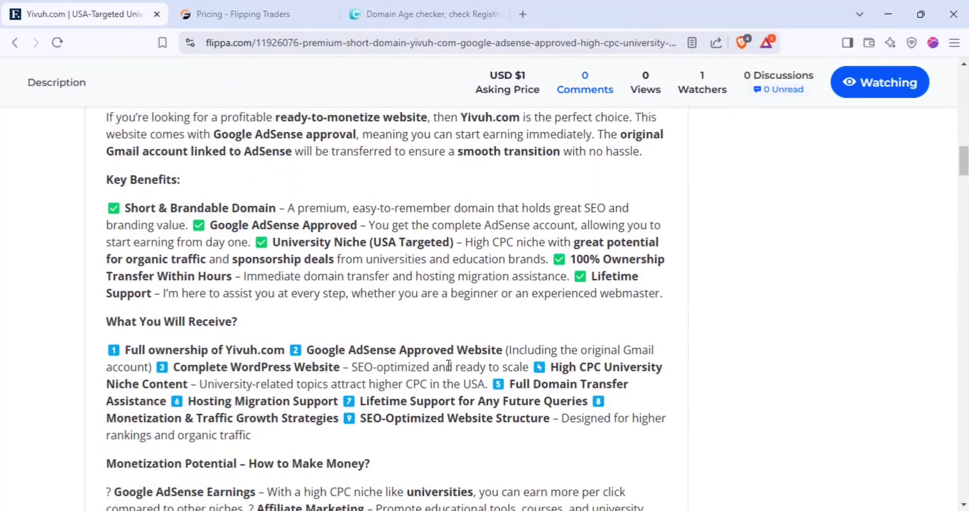
pyautogui.scroll(4, 449, 365)
pyautogui.scroll(-1, 449, 366)
pyautogui.scroll(-6, 475, 373)
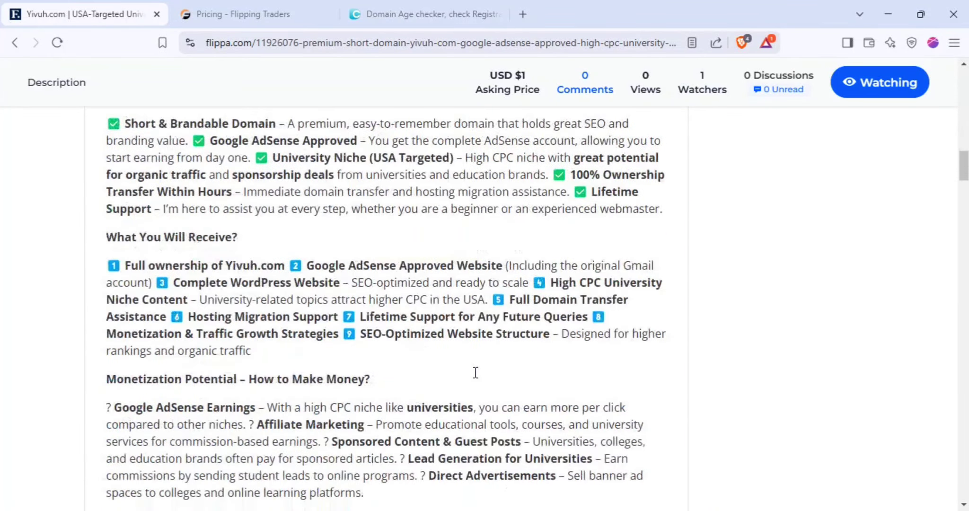
pyautogui.scroll(4, 460, 346)
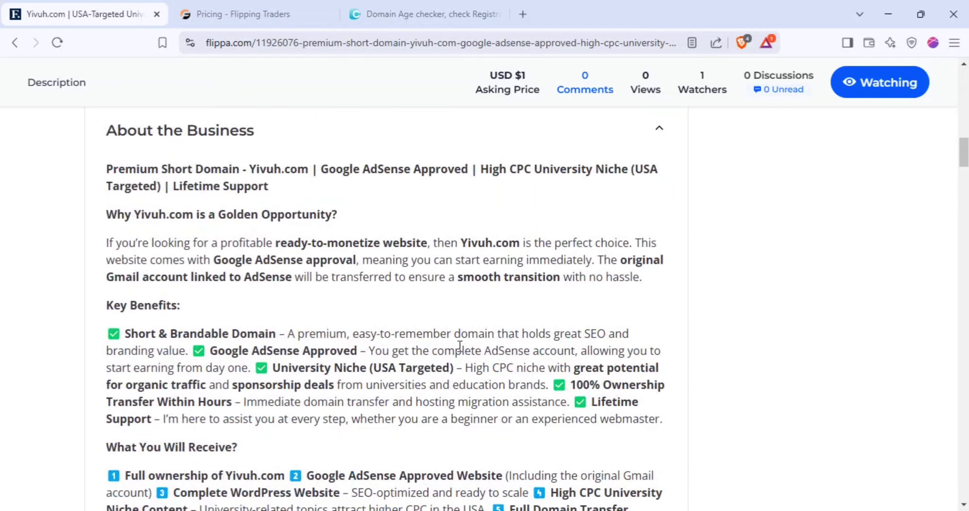
pyautogui.scroll(10, 459, 345)
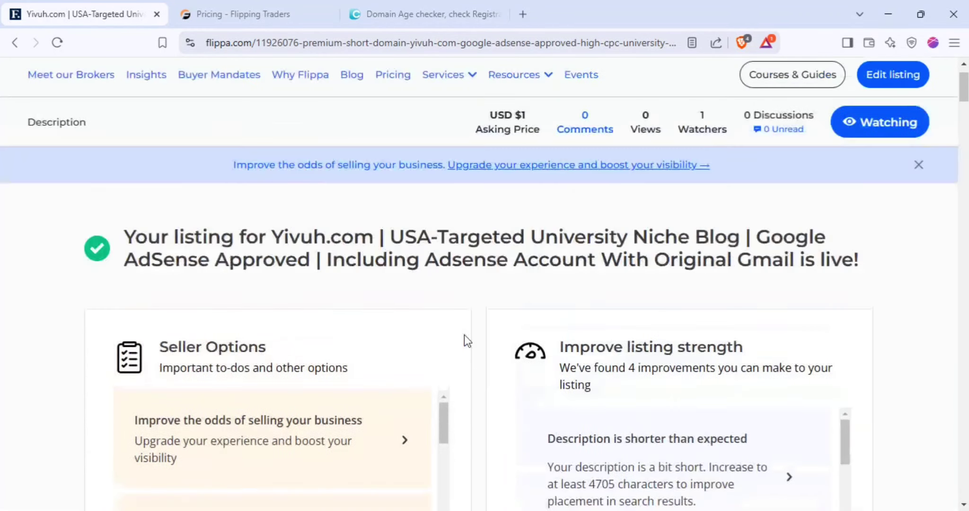
pyautogui.scroll(2, 465, 334)
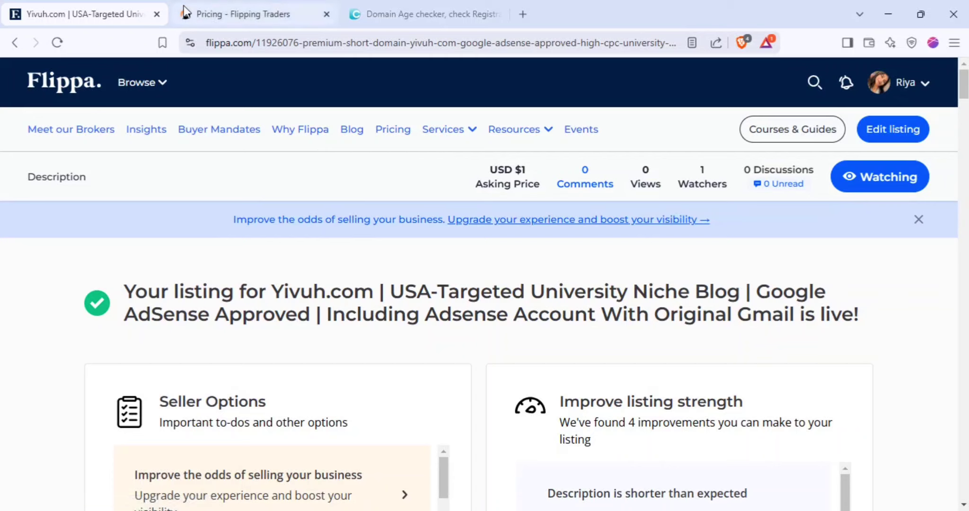
# Load the flippingtraders.com home page, browse its listings, then return to the Yivuh.com listing
pyautogui.click(241, 10)
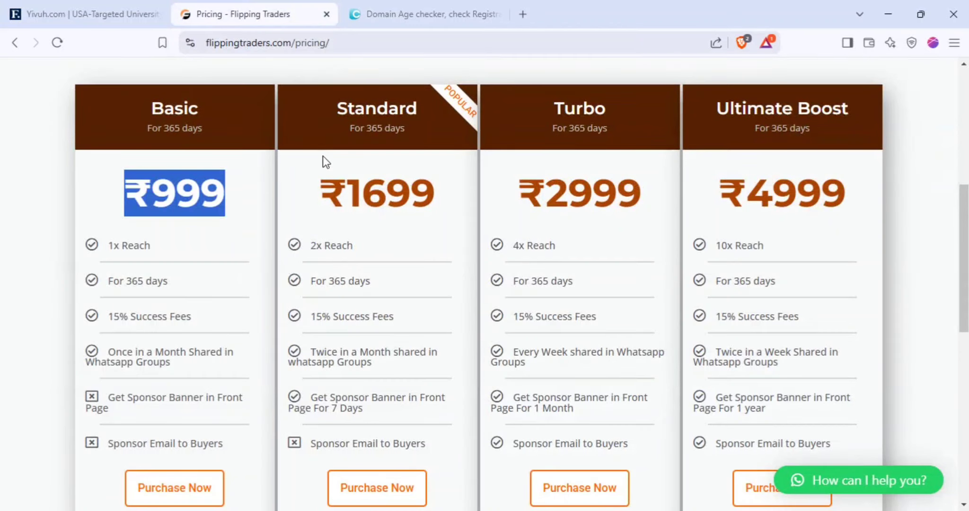
pyautogui.click(92, 12)
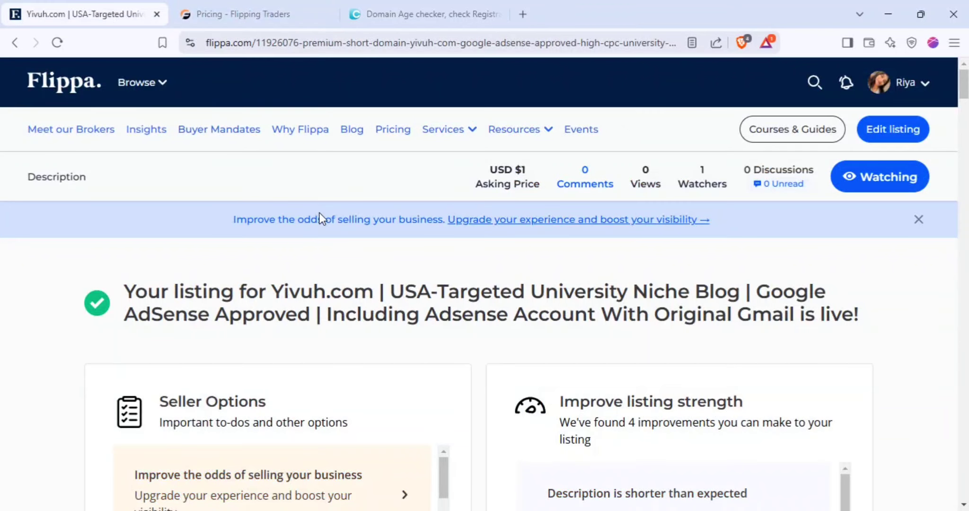
pyautogui.click(262, 14)
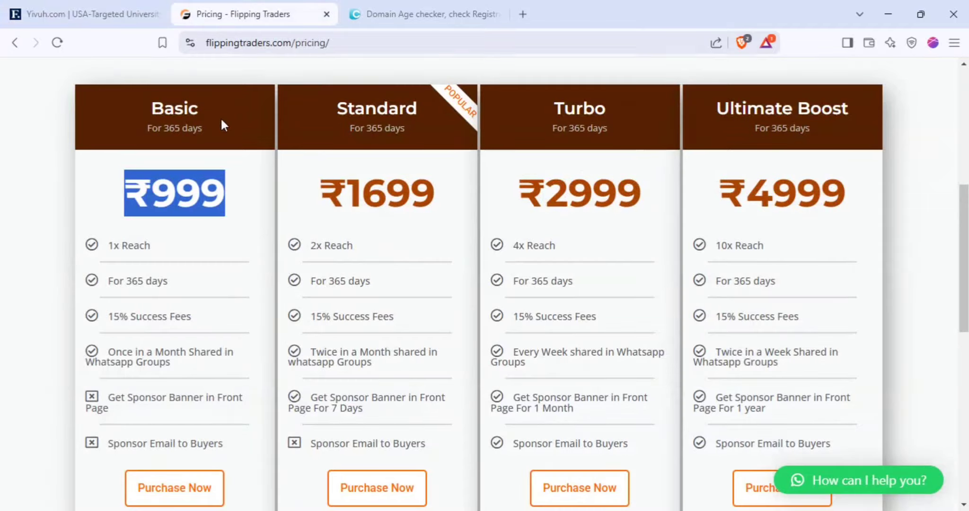
pyautogui.scroll(5, 249, 156)
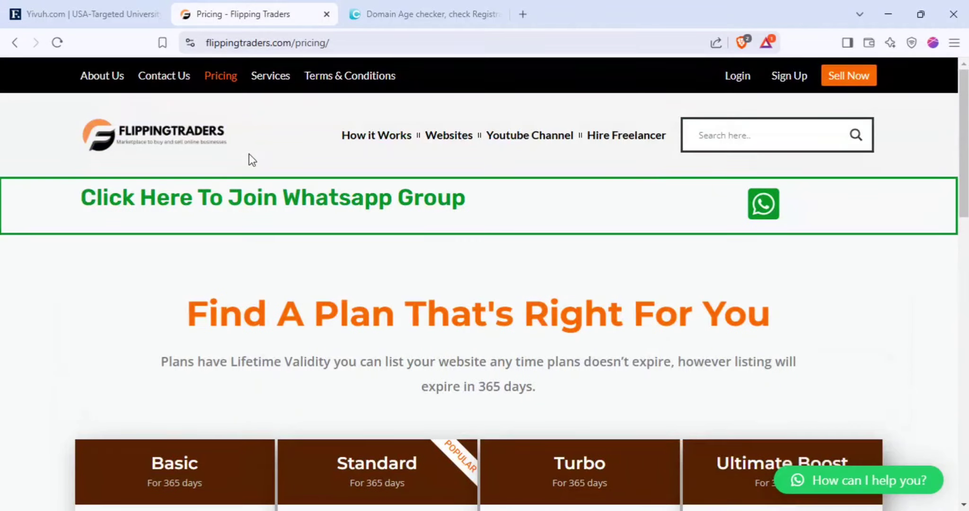
pyautogui.click(260, 43)
pyautogui.press('Return')
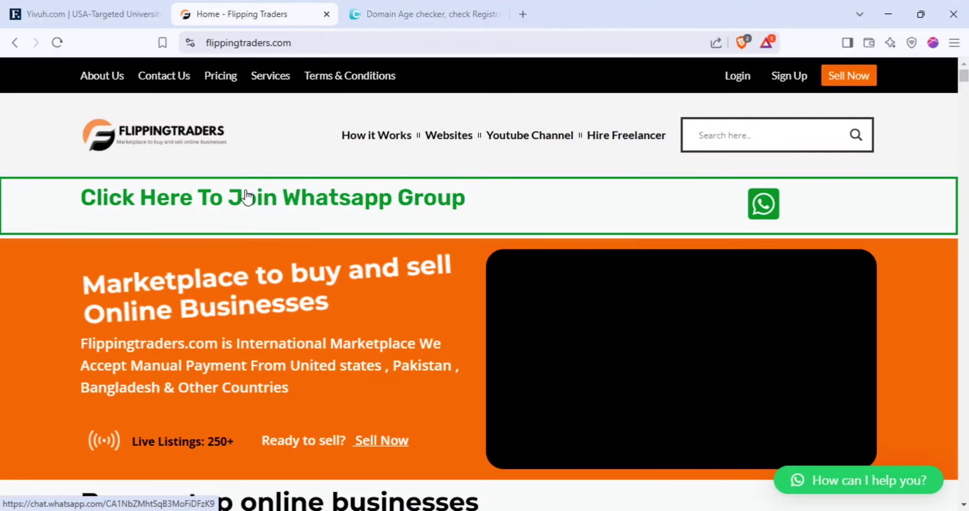
pyautogui.scroll(-10, 250, 199)
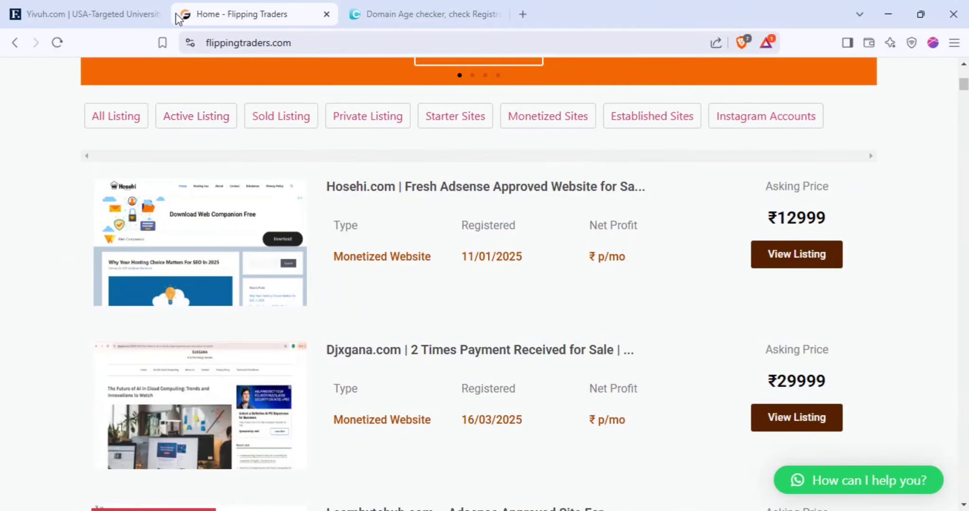
pyautogui.click(150, 10)
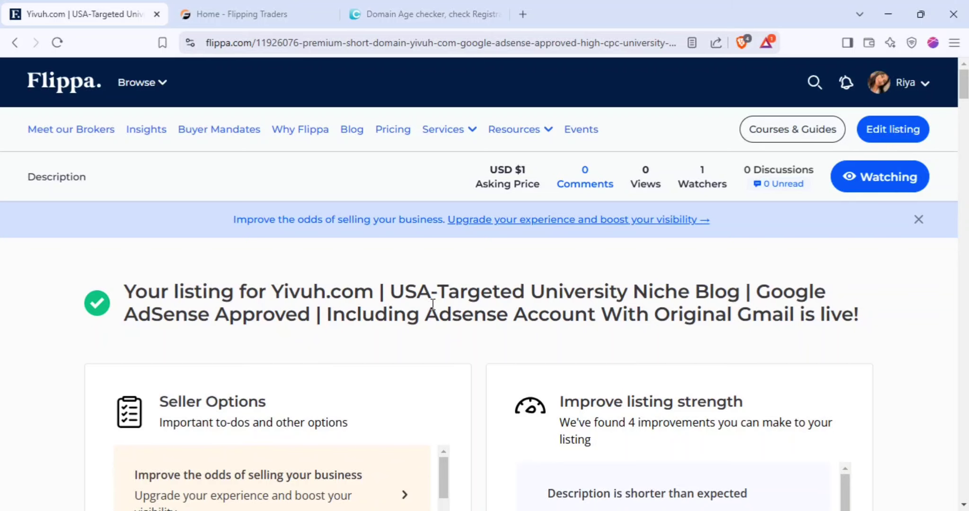
# Go to the Dashboard from the header's account menu to view the Activity Overview
pyautogui.scroll(-5, 432, 305)
pyautogui.scroll(-3, 616, 325)
pyautogui.scroll(10, 639, 284)
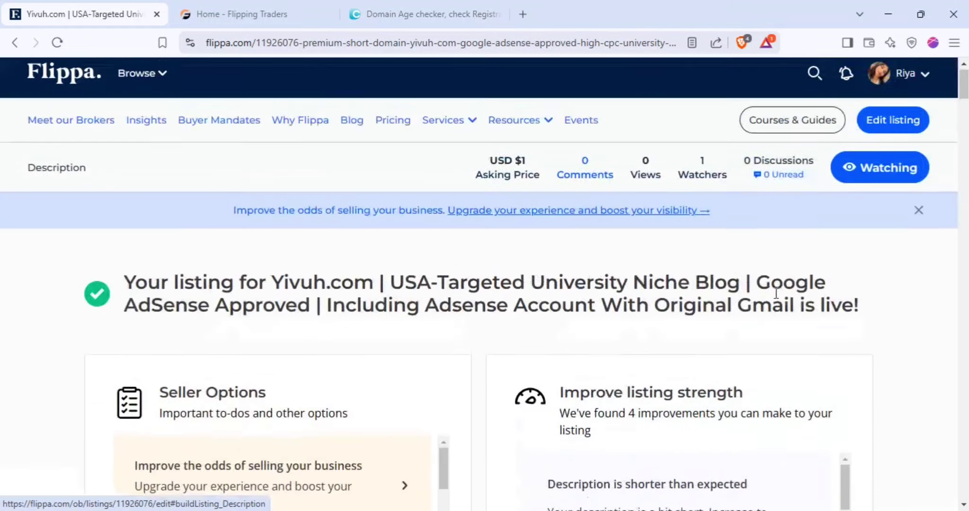
pyautogui.click(902, 90)
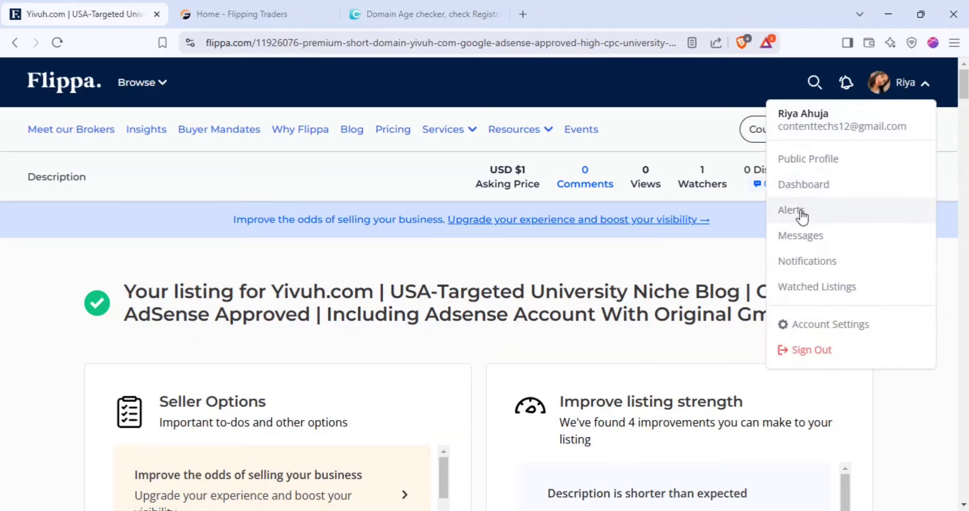
pyautogui.click(810, 192)
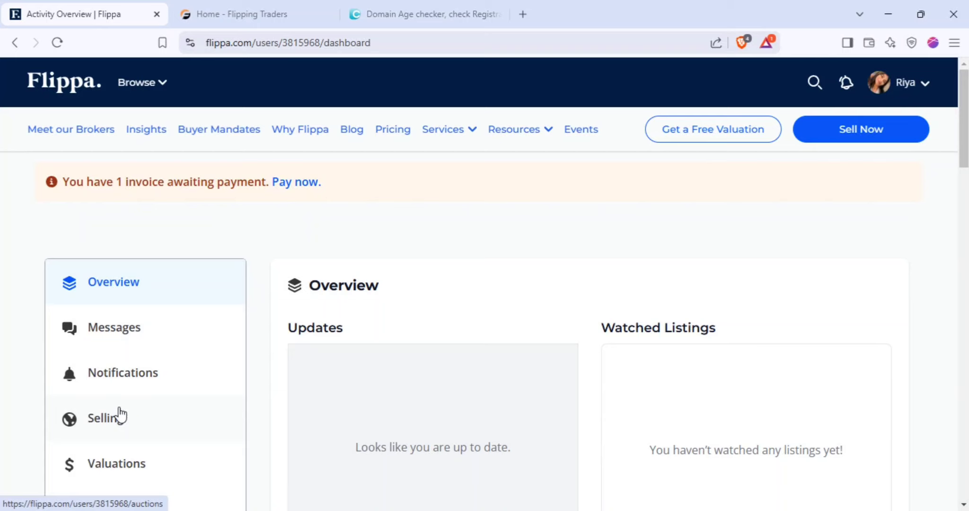
pyautogui.click(120, 414)
pyautogui.scroll(-8, 512, 417)
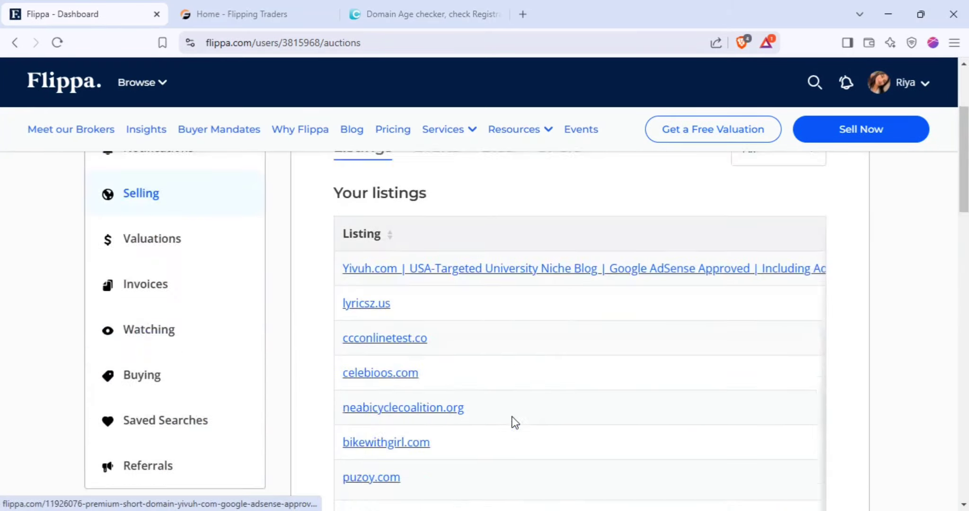
pyautogui.moveTo(519, 365); pyautogui.dragTo(742, 367)
pyautogui.scroll(1, 625, 310)
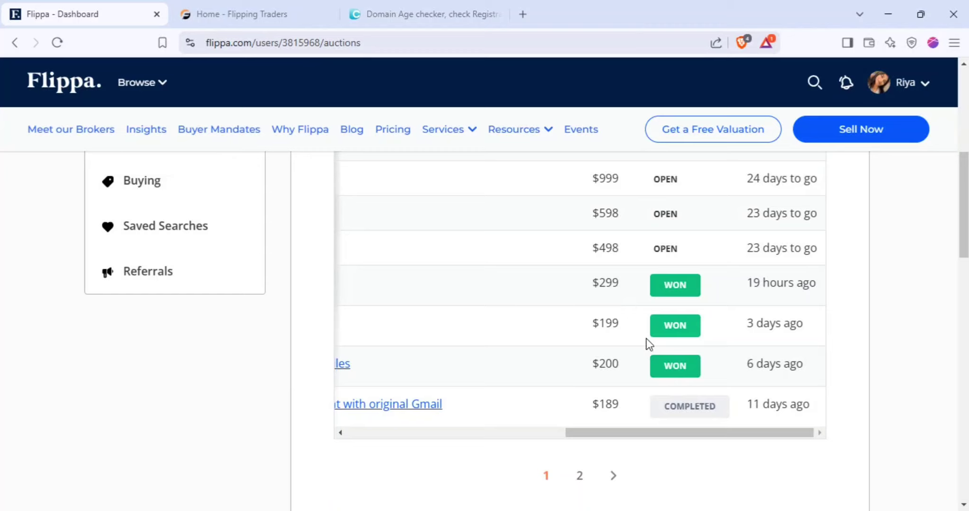
pyautogui.doubleClick(609, 363)
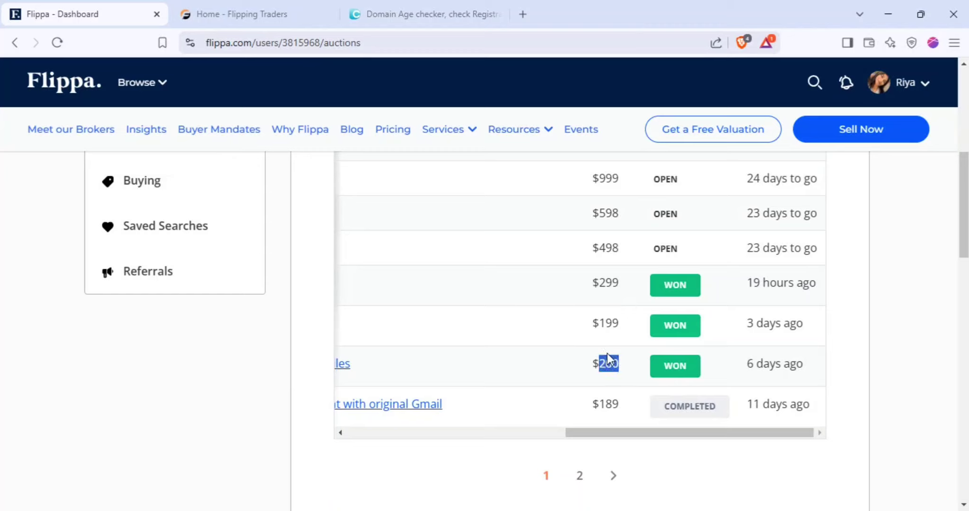
pyautogui.doubleClick(604, 322)
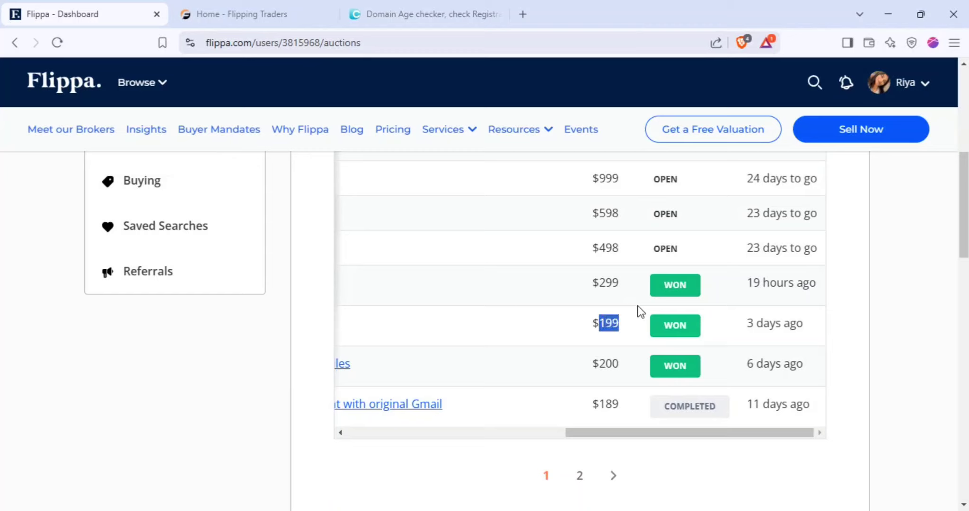
pyautogui.doubleClick(604, 279)
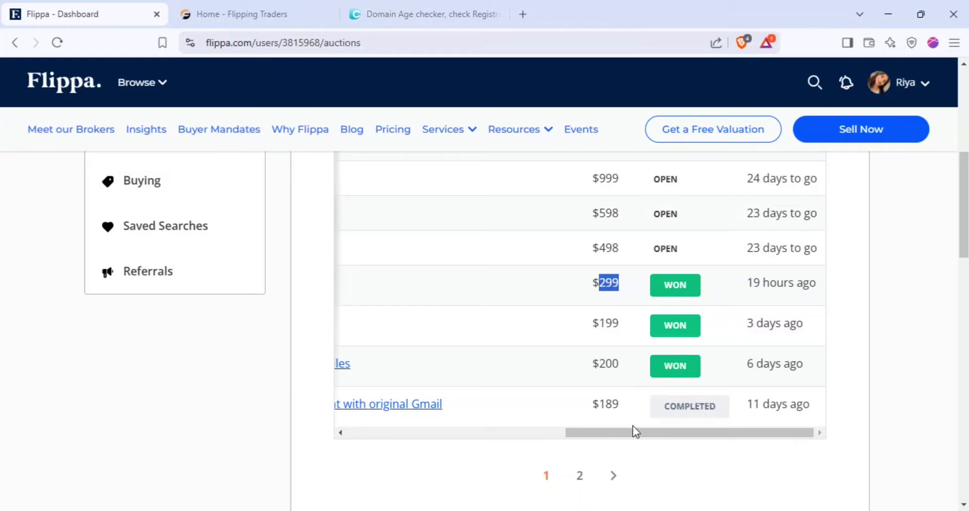
pyautogui.scroll(-3, 605, 364)
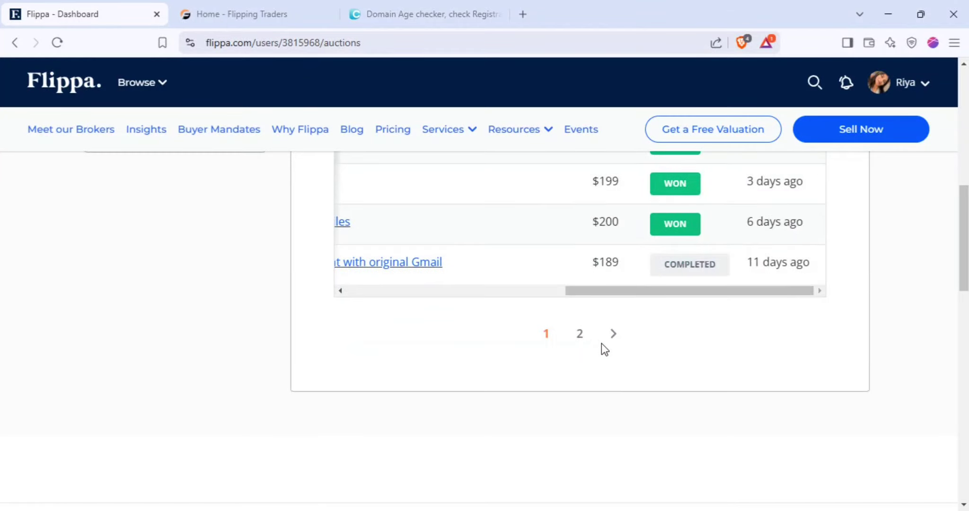
pyautogui.click(579, 334)
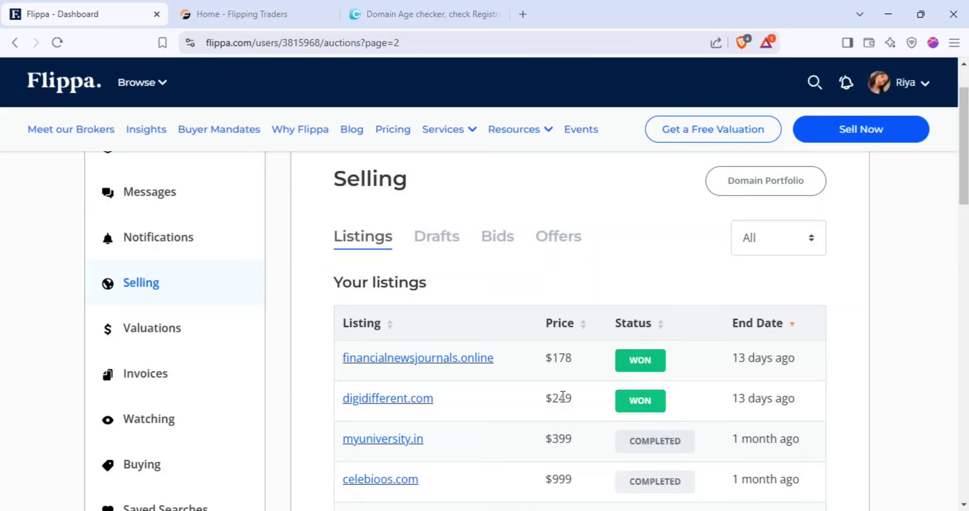
pyautogui.doubleClick(563, 399)
pyautogui.doubleClick(558, 358)
pyautogui.doubleClick(564, 400)
pyautogui.doubleClick(558, 358)
pyautogui.doubleClick(561, 399)
pyautogui.doubleClick(559, 358)
pyautogui.scroll(-1, 597, 391)
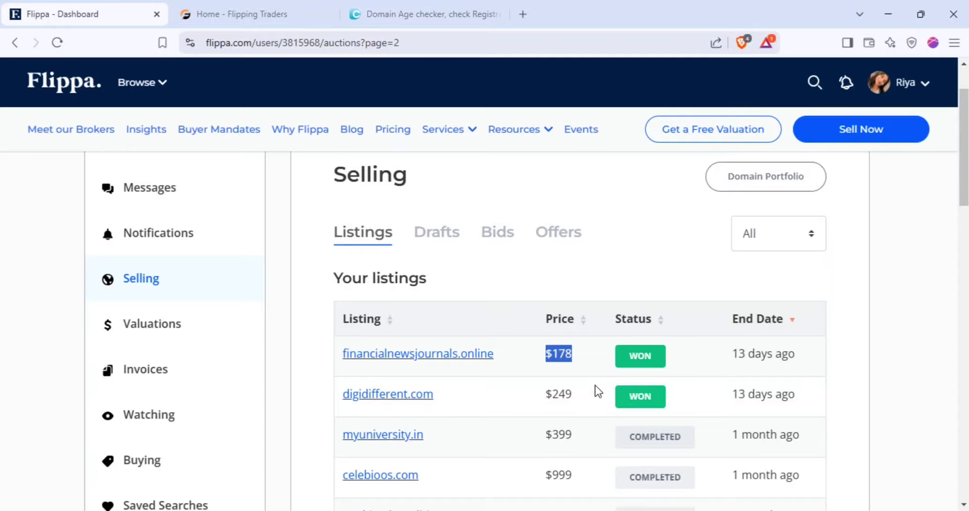
pyautogui.scroll(-5, 597, 391)
pyautogui.scroll(1, 621, 372)
pyautogui.click(580, 295)
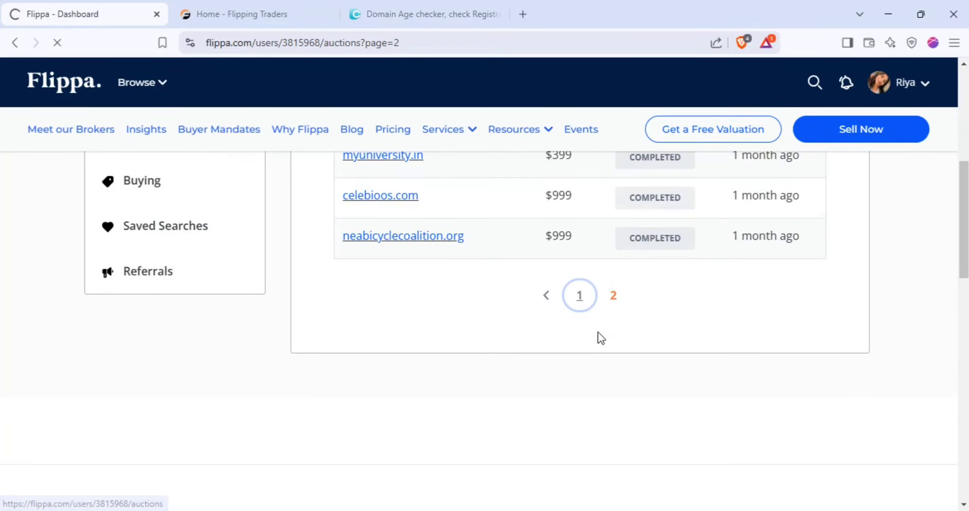
pyautogui.scroll(-8, 464, 369)
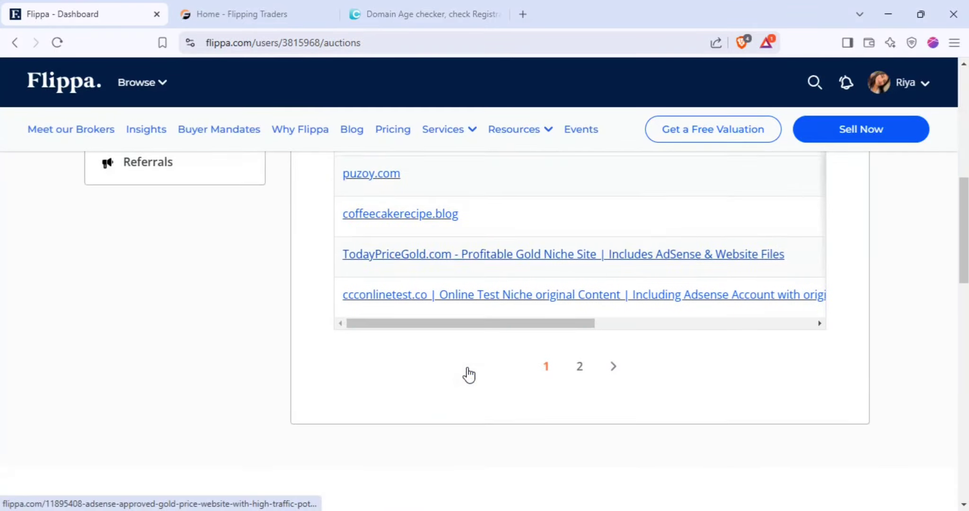
pyautogui.scroll(1, 468, 374)
pyautogui.moveTo(455, 353)
pyautogui.mouseDown()
pyautogui.moveTo(693, 366)
pyautogui.moveTo(439, 361)
pyautogui.mouseUp()
pyautogui.doubleClick(672, 293)
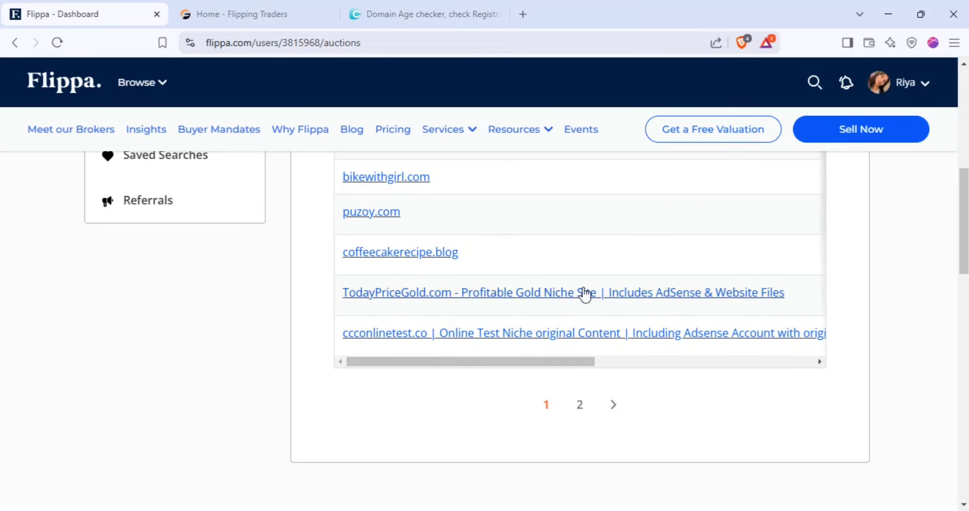
pyautogui.moveTo(788, 293); pyautogui.dragTo(455, 294)
pyautogui.moveTo(487, 362); pyautogui.dragTo(685, 361)
pyautogui.rightClick(685, 362)
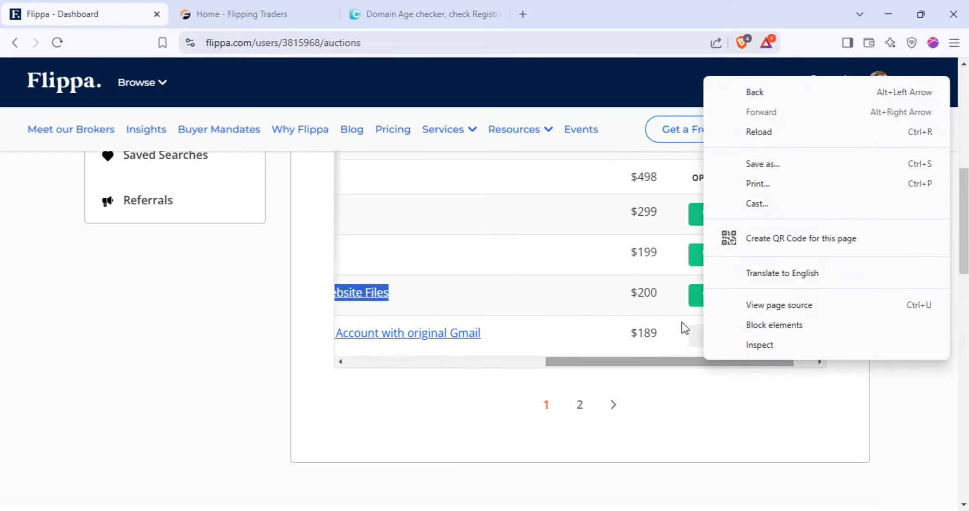
pyautogui.click(656, 297)
pyautogui.doubleClick(646, 293)
pyautogui.scroll(8, 662, 322)
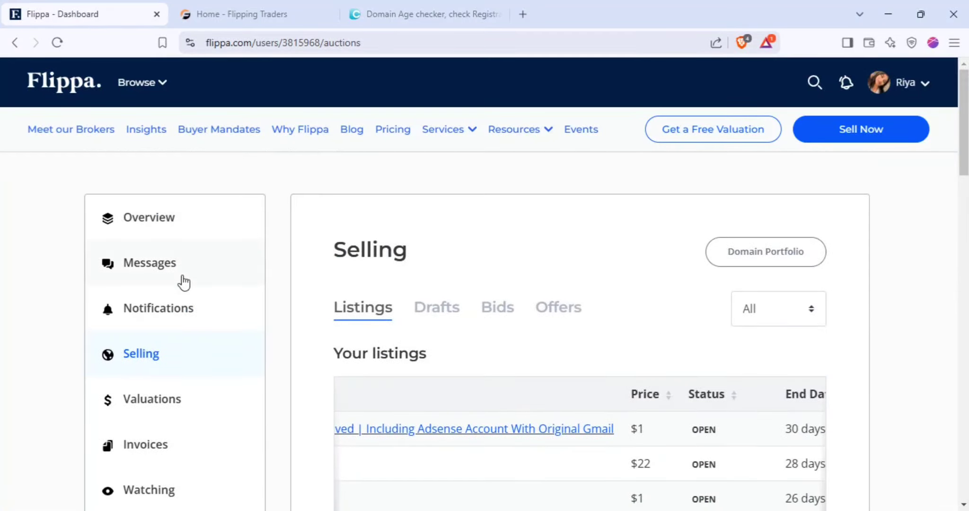
pyautogui.click(152, 221)
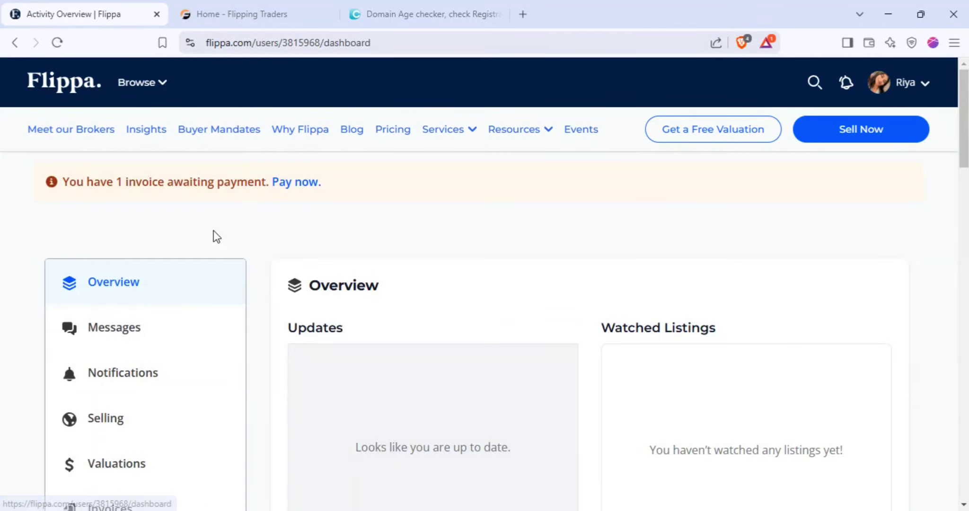
pyautogui.tripleClick(173, 182)
pyautogui.click(416, 230)
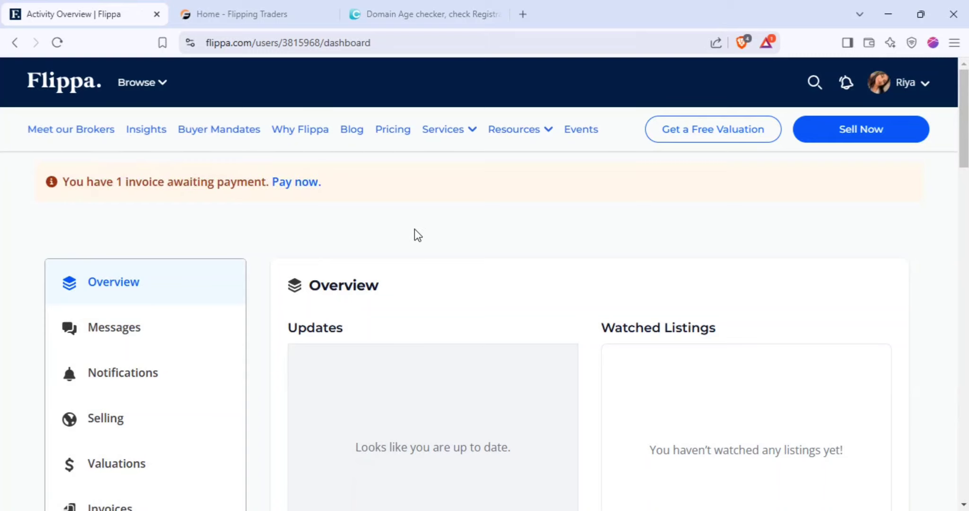